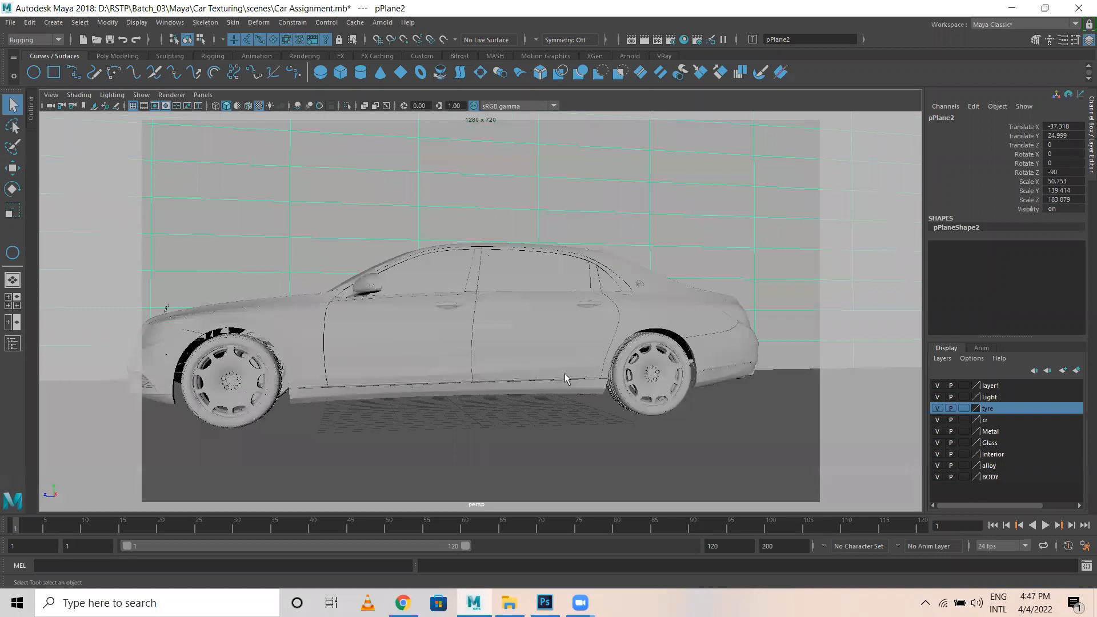
Orbit around the red car from the front and rear, select its body, then switch to the browser.
{"action": "left_click_drag", "start_coordinate": [380, 339], "coordinate": [468, 358], "text": "alt"}
{"action": "left_click", "coordinate": [467, 358]}
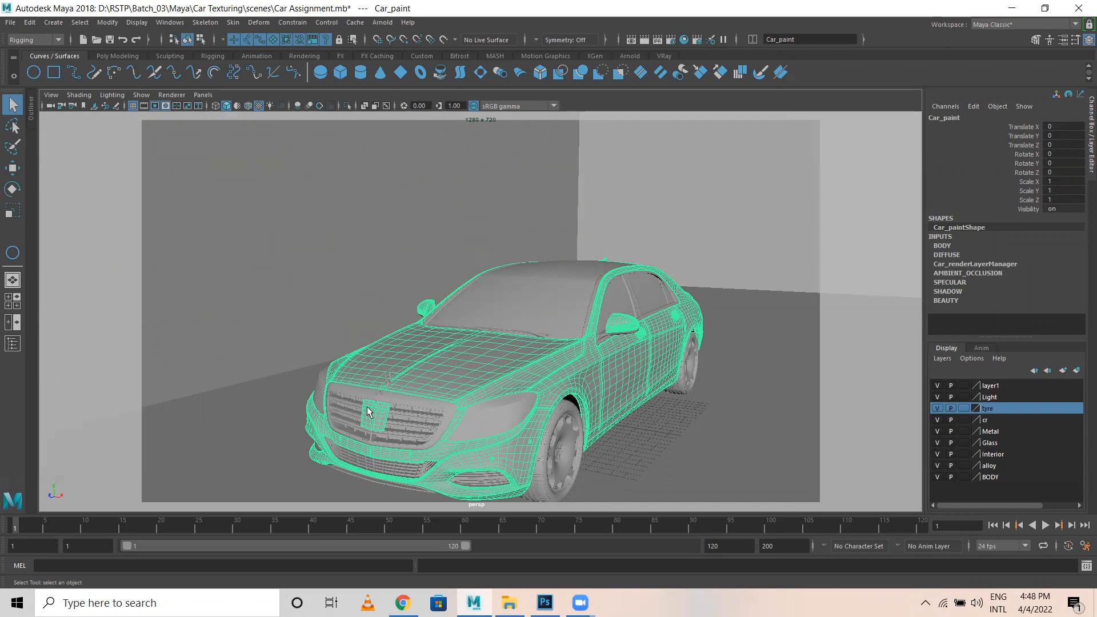
{"action": "left_click_drag", "start_coordinate": [372, 408], "coordinate": [460, 393], "text": "alt"}
{"action": "right_click_drag", "start_coordinate": [588, 370], "coordinate": [449, 340], "text": "alt"}
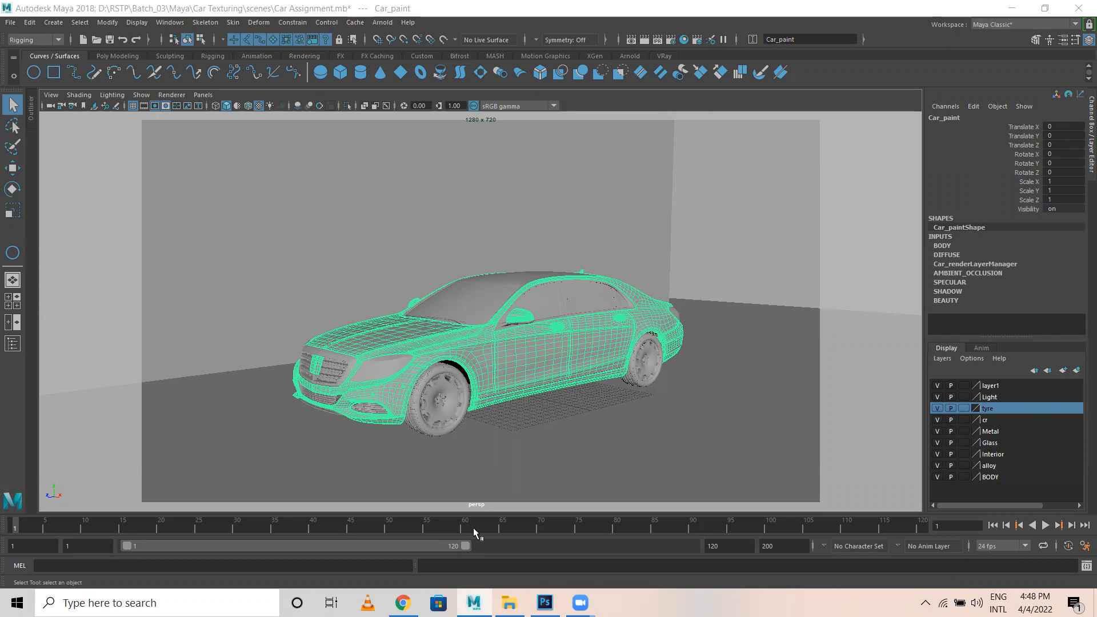
{"action": "key", "text": "alt+Tab"}
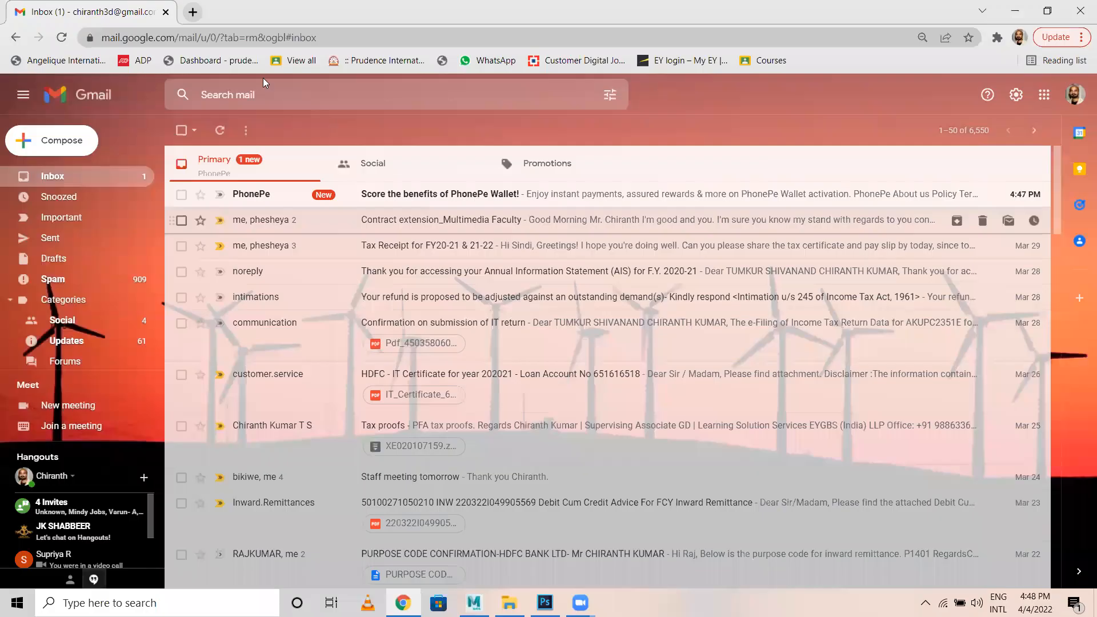
Search Google for '3d car model' in a new tab and open the Hum3D ad result.
{"action": "key", "text": "ctrl+t"}
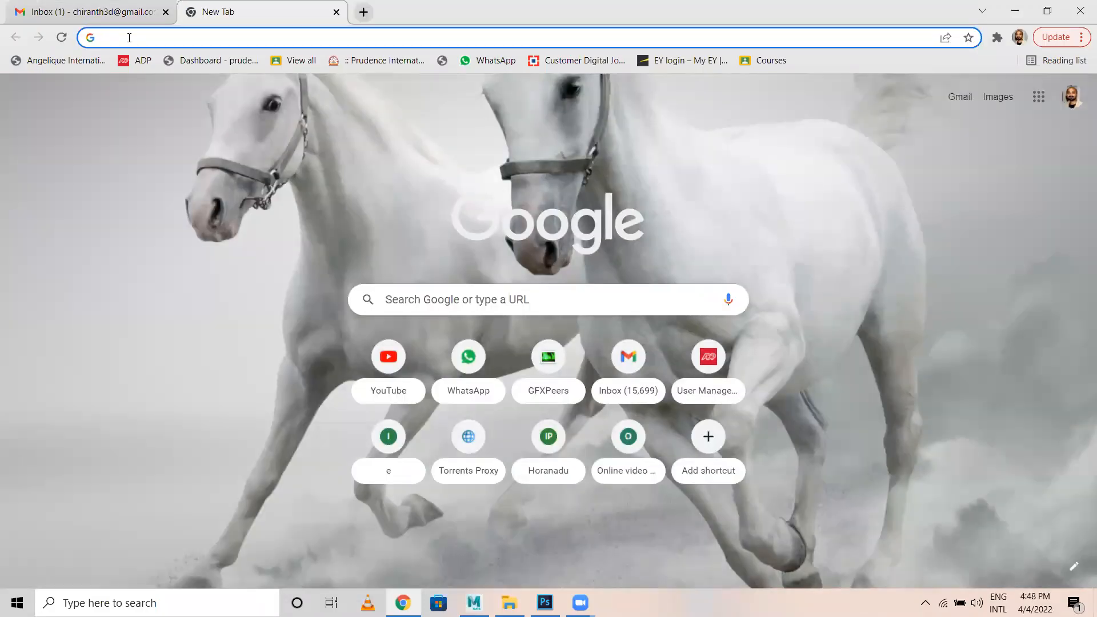
{"action": "type", "text": "3d car "}
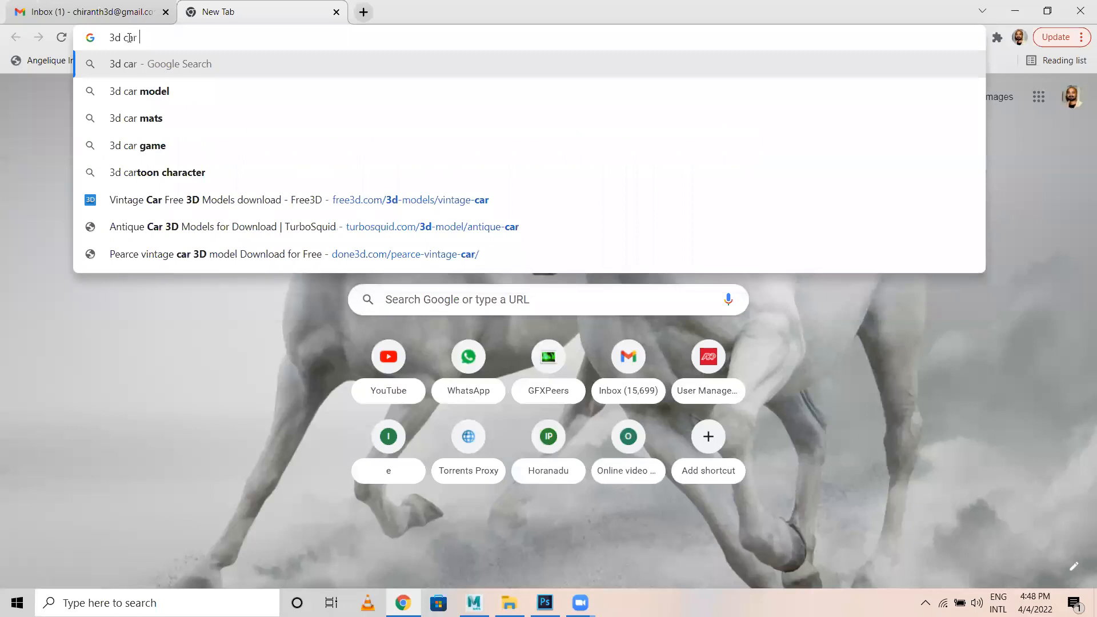
{"action": "type", "text": "model"}
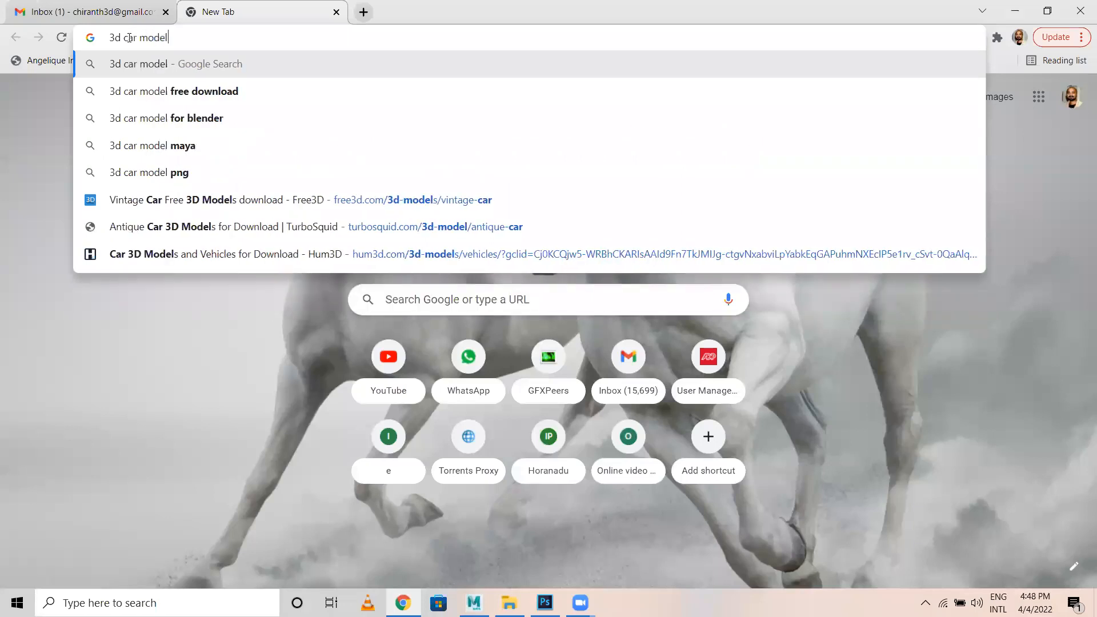
{"action": "key", "text": "Return"}
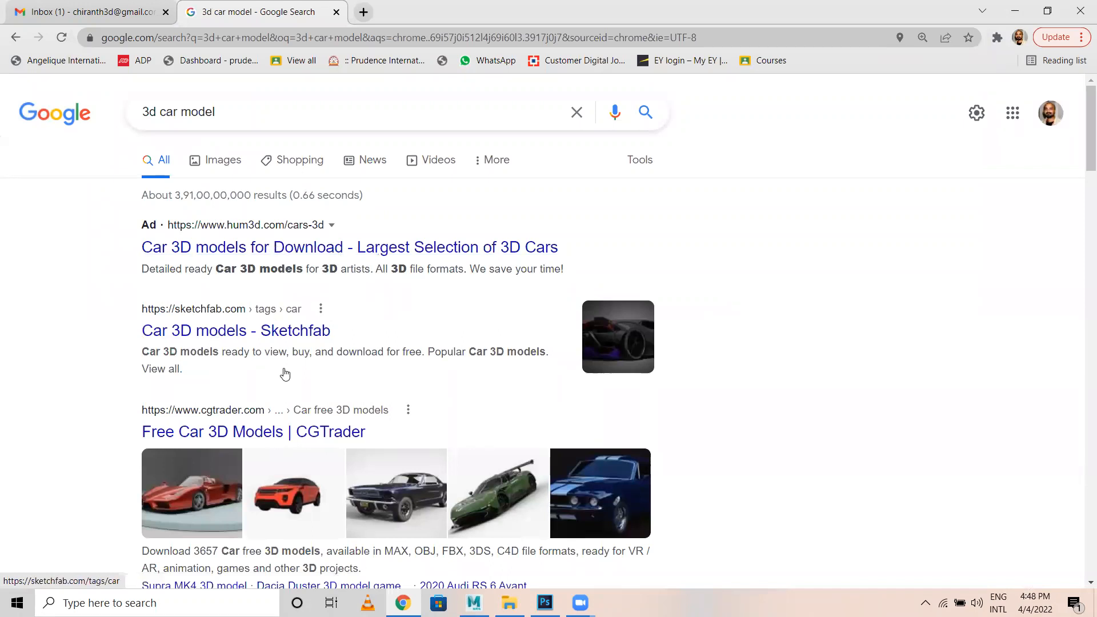
{"action": "scroll", "coordinate": [283, 376], "scroll_direction": "down", "scroll_amount": 3}
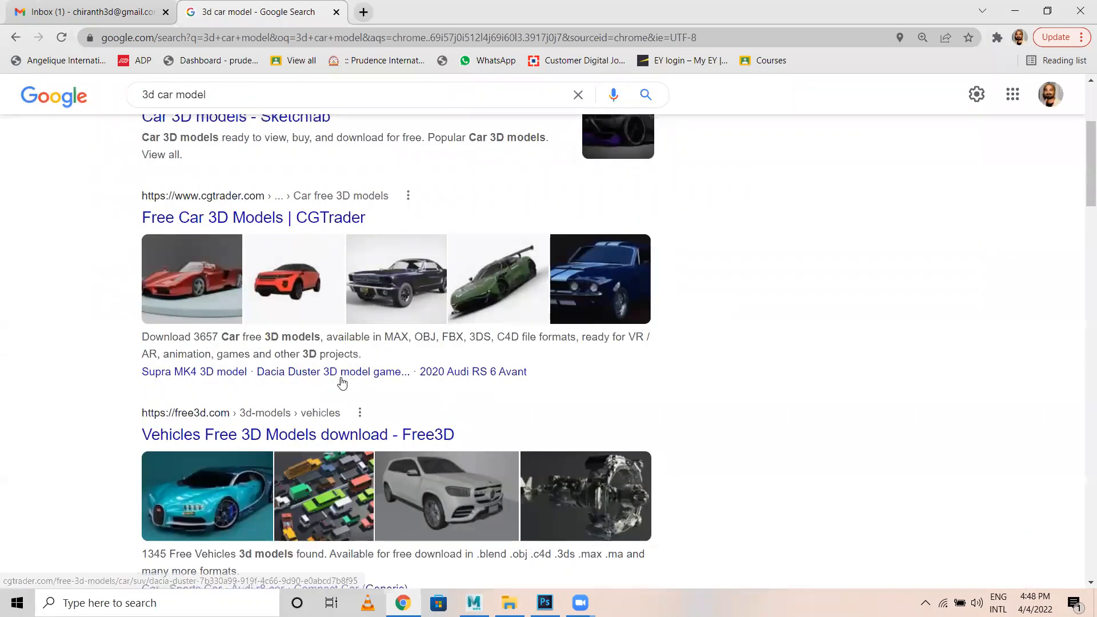
{"action": "scroll", "coordinate": [343, 381], "scroll_direction": "up", "scroll_amount": 3}
{"action": "left_click", "coordinate": [221, 253]}
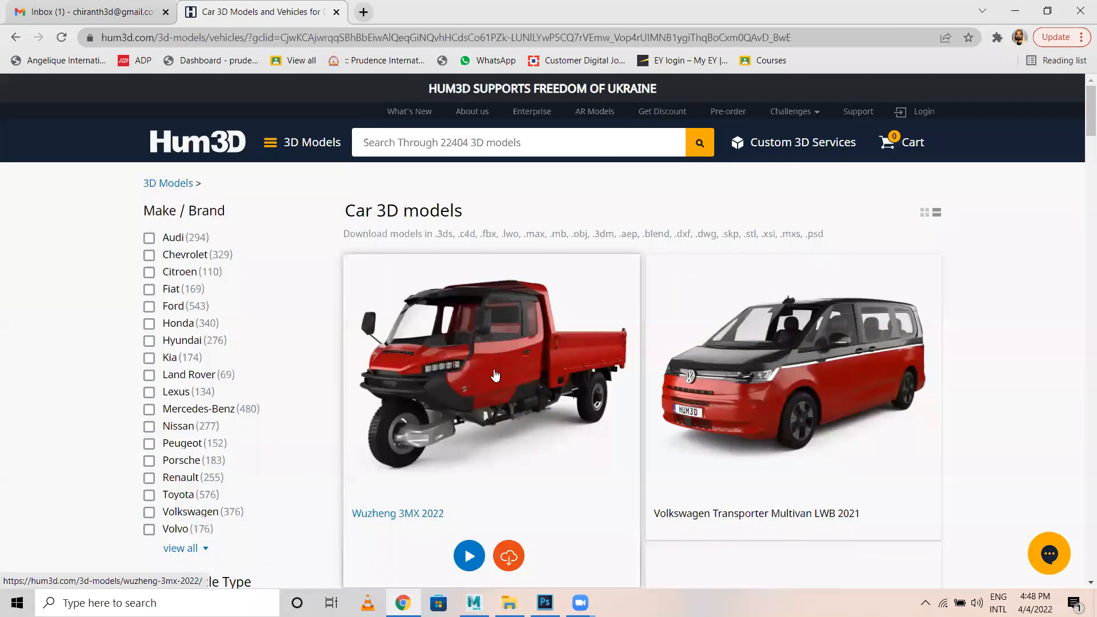
Browse Hum3D's Car 3D models listing, then return to the Google results.
{"action": "scroll", "coordinate": [571, 383], "scroll_direction": "down", "scroll_amount": 3}
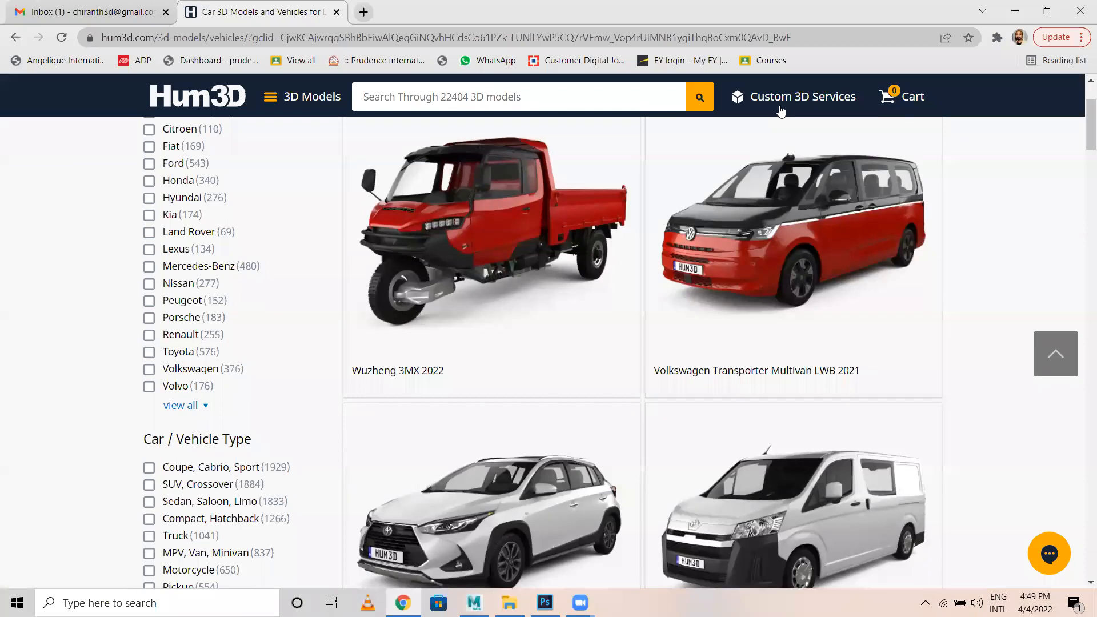
{"action": "scroll", "coordinate": [545, 391], "scroll_direction": "down", "scroll_amount": 2}
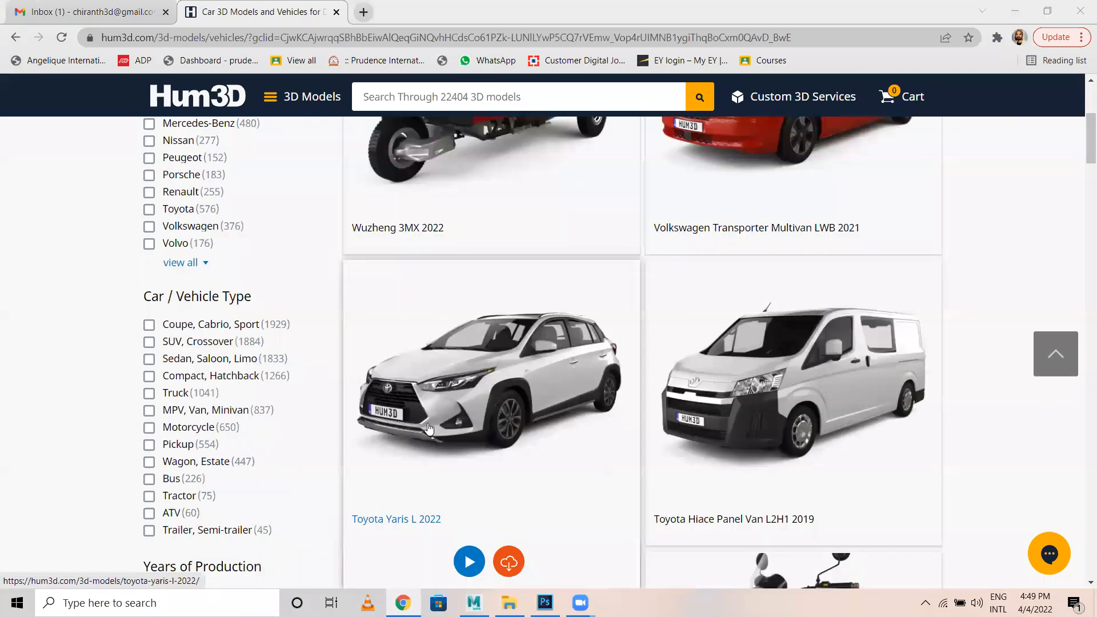
{"action": "scroll", "coordinate": [545, 390], "scroll_direction": "down", "scroll_amount": 2}
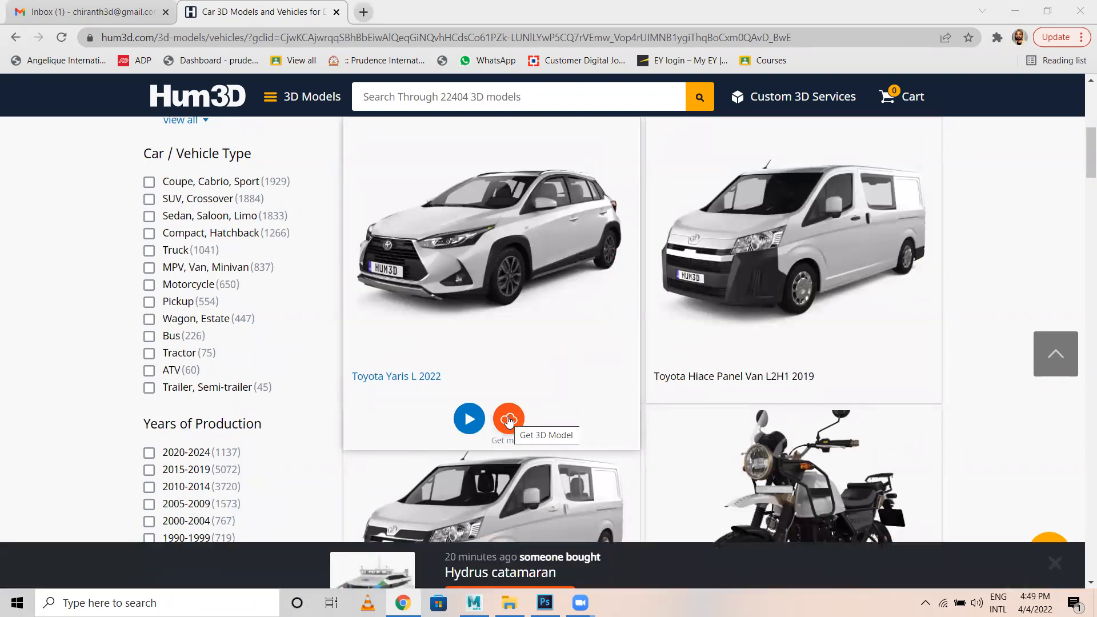
{"action": "scroll", "coordinate": [513, 413], "scroll_direction": "down", "scroll_amount": 1}
{"action": "scroll", "coordinate": [513, 413], "scroll_direction": "down", "scroll_amount": 2}
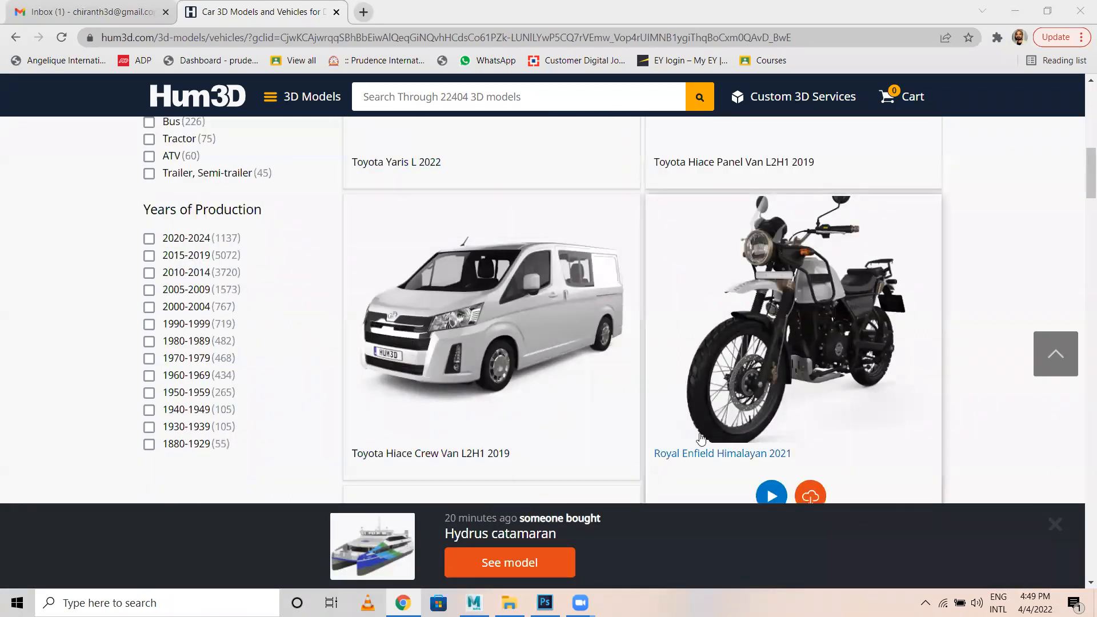
{"action": "scroll", "coordinate": [733, 285], "scroll_direction": "down", "scroll_amount": 4}
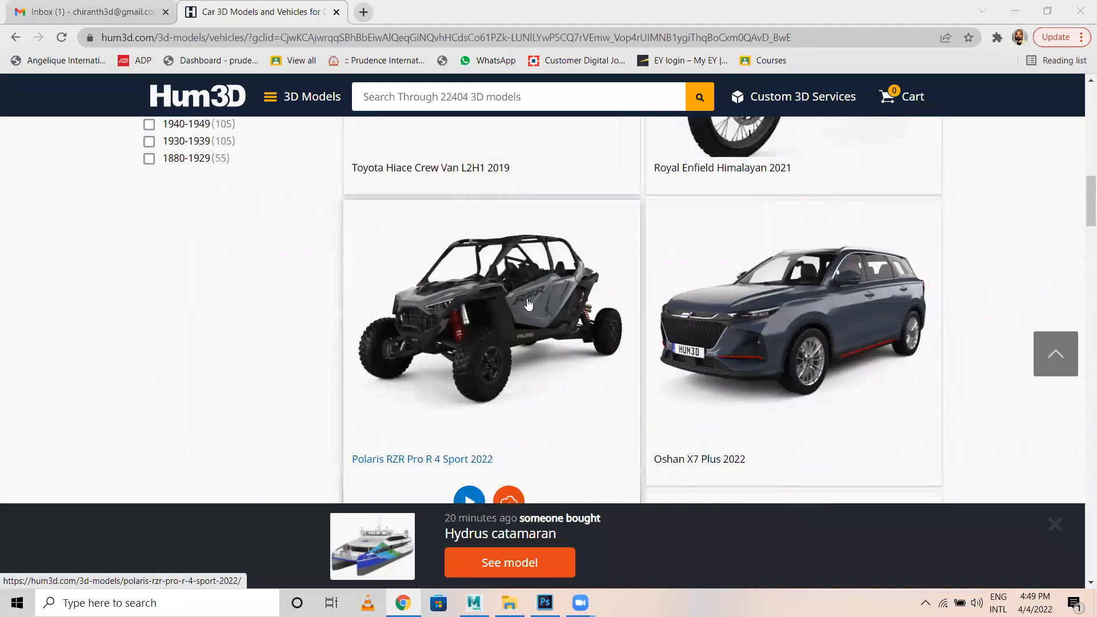
{"action": "scroll", "coordinate": [524, 304], "scroll_direction": "up", "scroll_amount": 6}
{"action": "scroll", "coordinate": [514, 318], "scroll_direction": "up", "scroll_amount": 8}
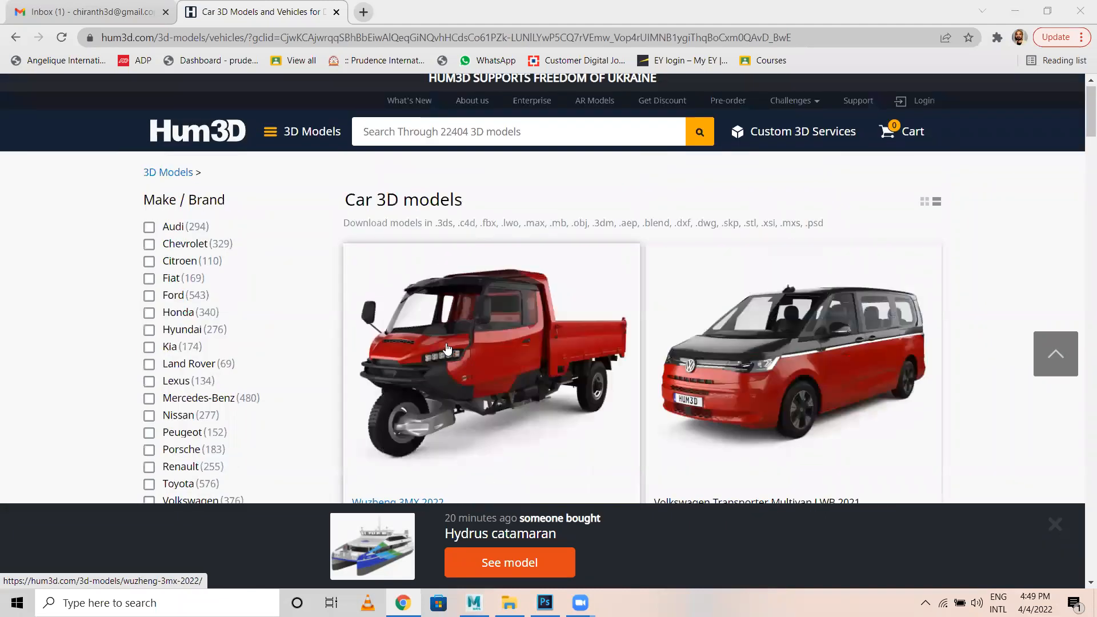
{"action": "mouse_move", "coordinate": [266, 145]}
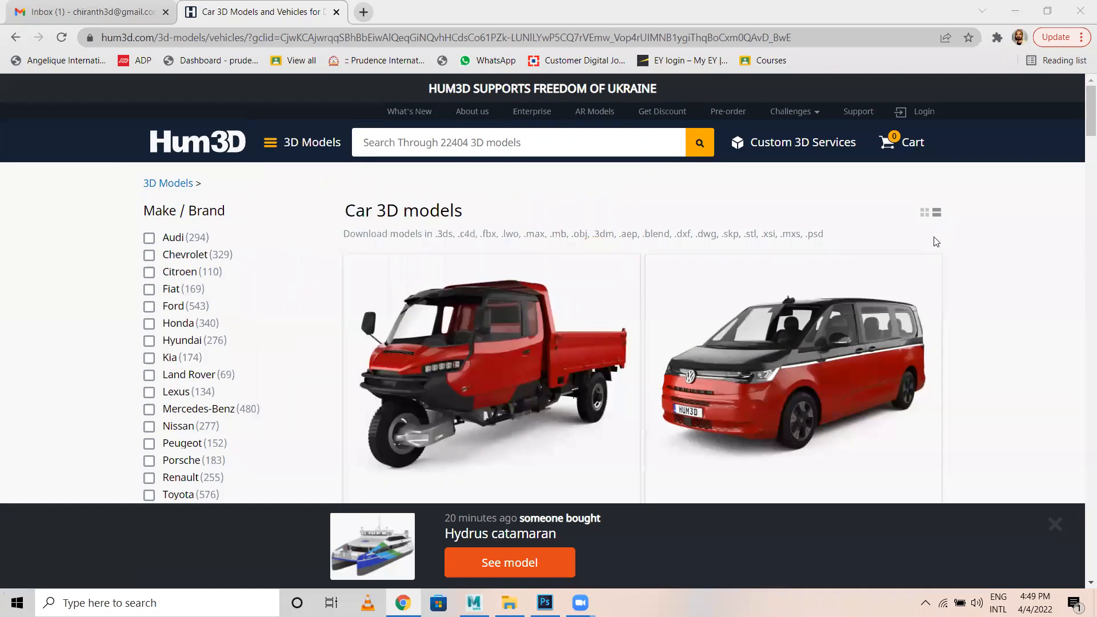
{"action": "scroll", "coordinate": [943, 243], "scroll_direction": "down", "scroll_amount": 7}
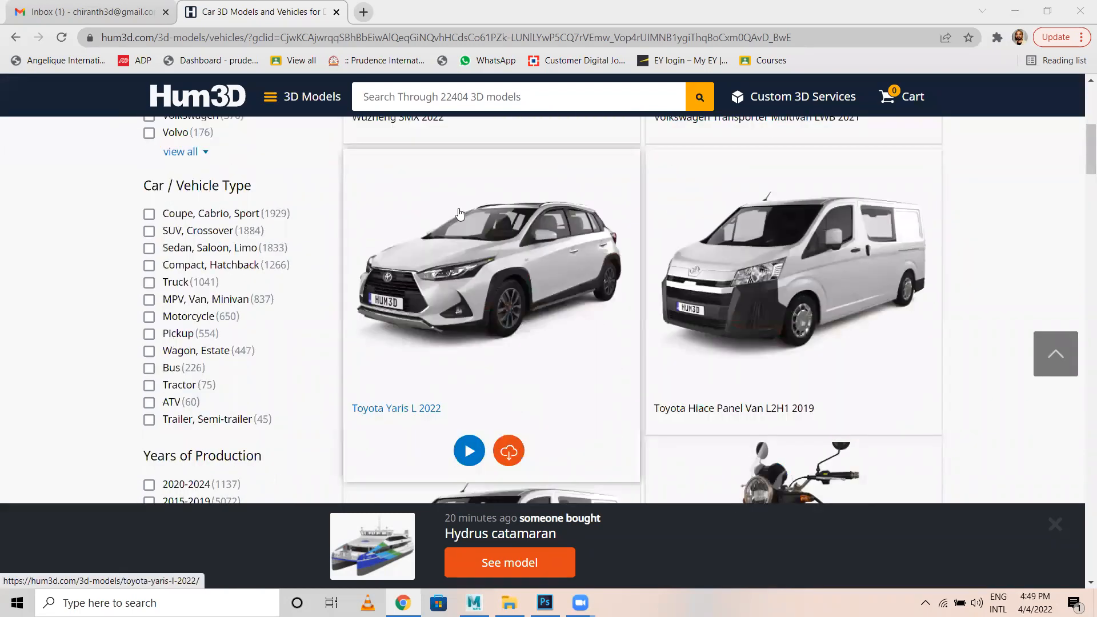
{"action": "key", "text": "alt+Left"}
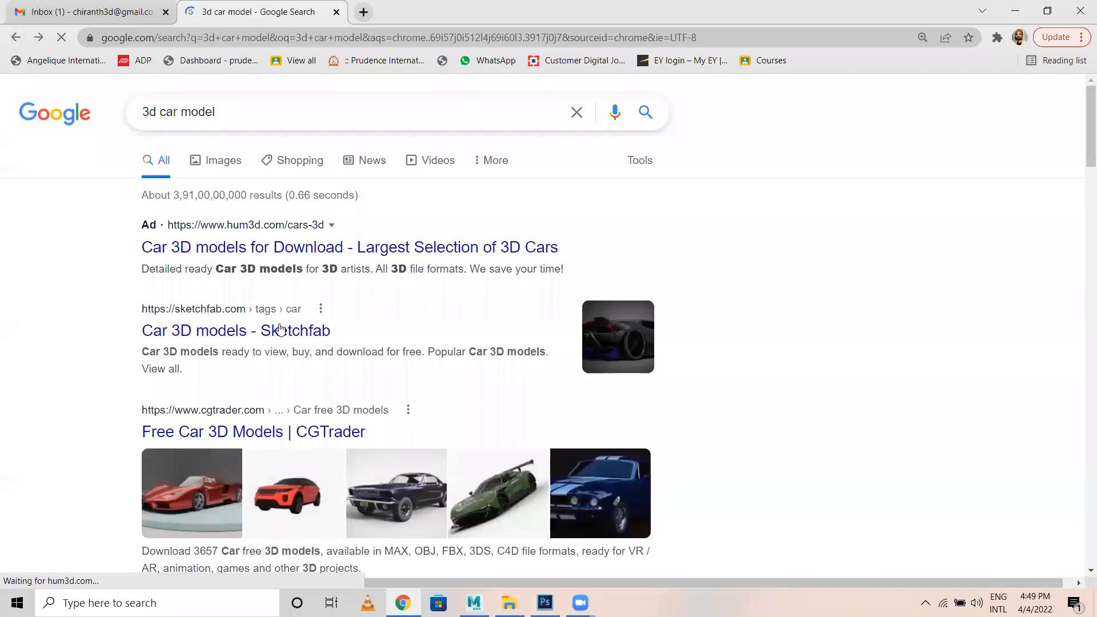
Change the search to '3d car model free' and go to TurboSquid's Free Car 3D Models page.
{"action": "scroll", "coordinate": [280, 328], "scroll_direction": "down", "scroll_amount": 2}
{"action": "scroll", "coordinate": [270, 117], "scroll_direction": "up", "scroll_amount": 3}
{"action": "left_click", "coordinate": [252, 112]}
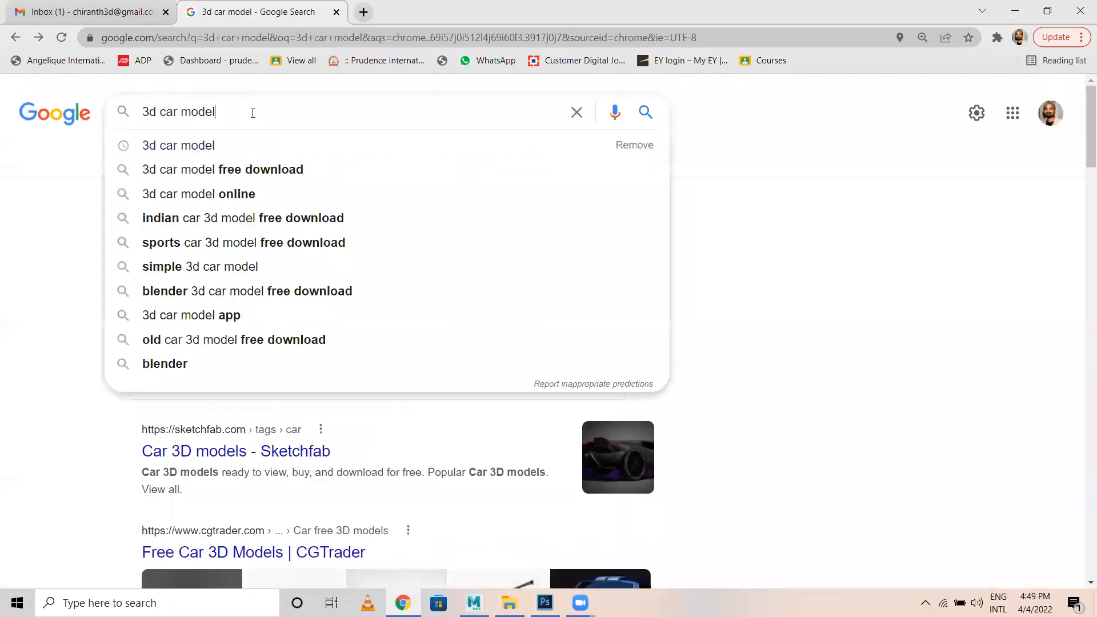
{"action": "left_click", "coordinate": [237, 171]}
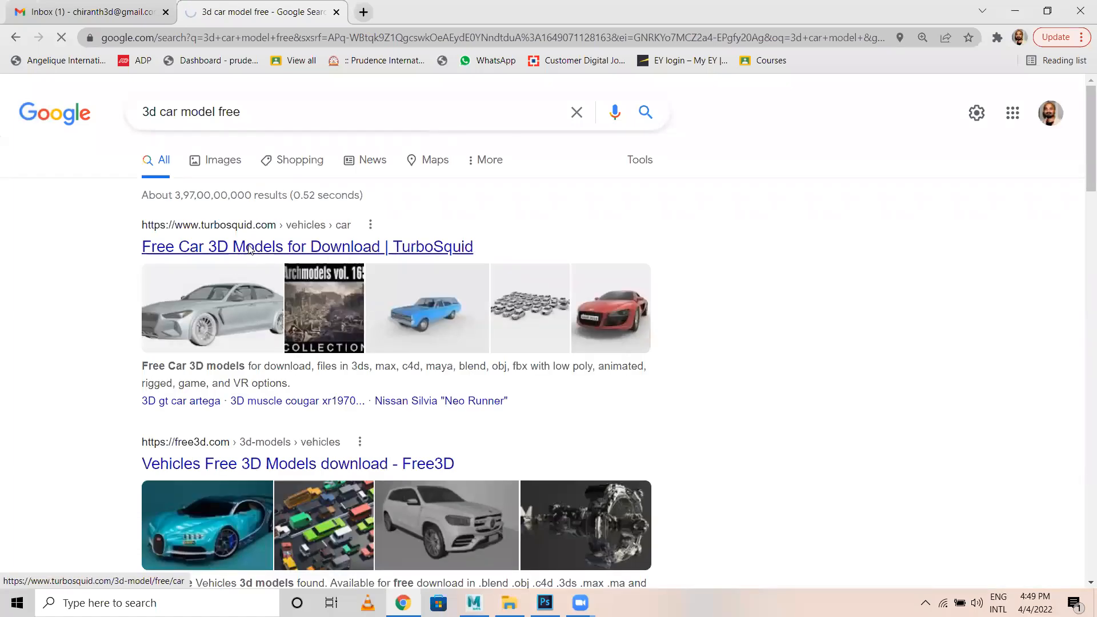
{"action": "mouse_move", "coordinate": [102, 363]}
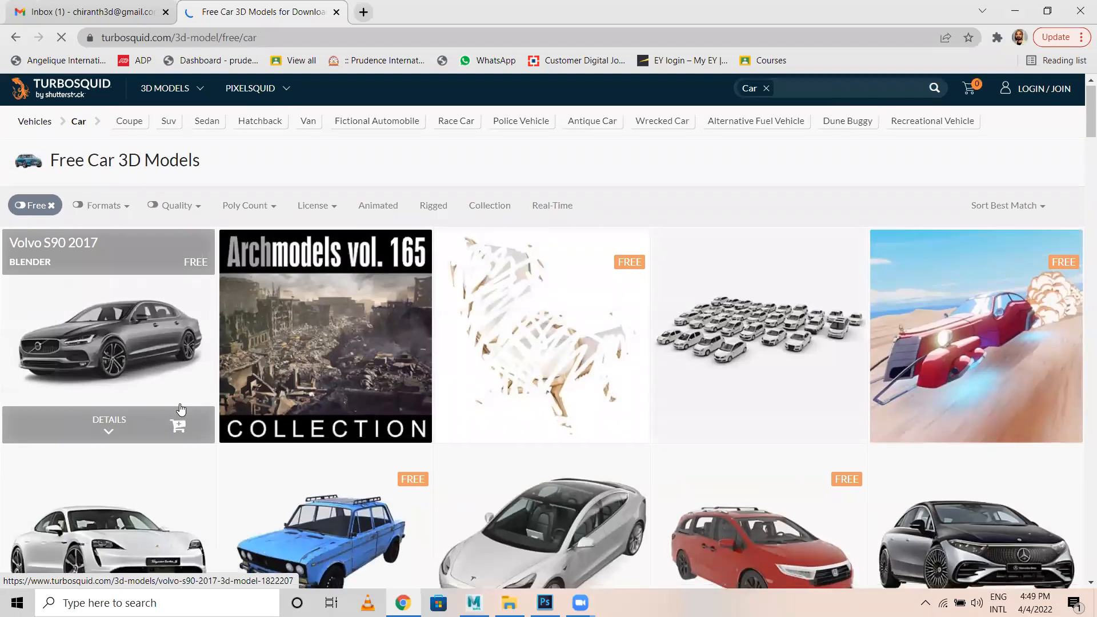
Open the free 3D Car Police 5 model from the car grid and choose Download.
{"action": "scroll", "coordinate": [97, 412], "scroll_direction": "down", "scroll_amount": 3}
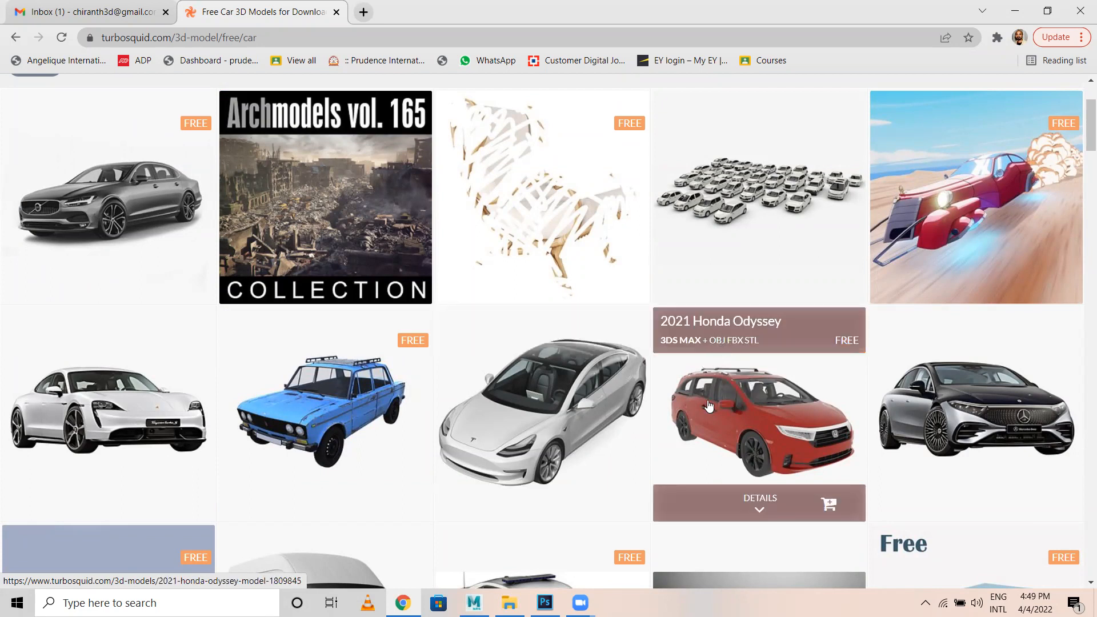
{"action": "scroll", "coordinate": [709, 406], "scroll_direction": "down", "scroll_amount": 5}
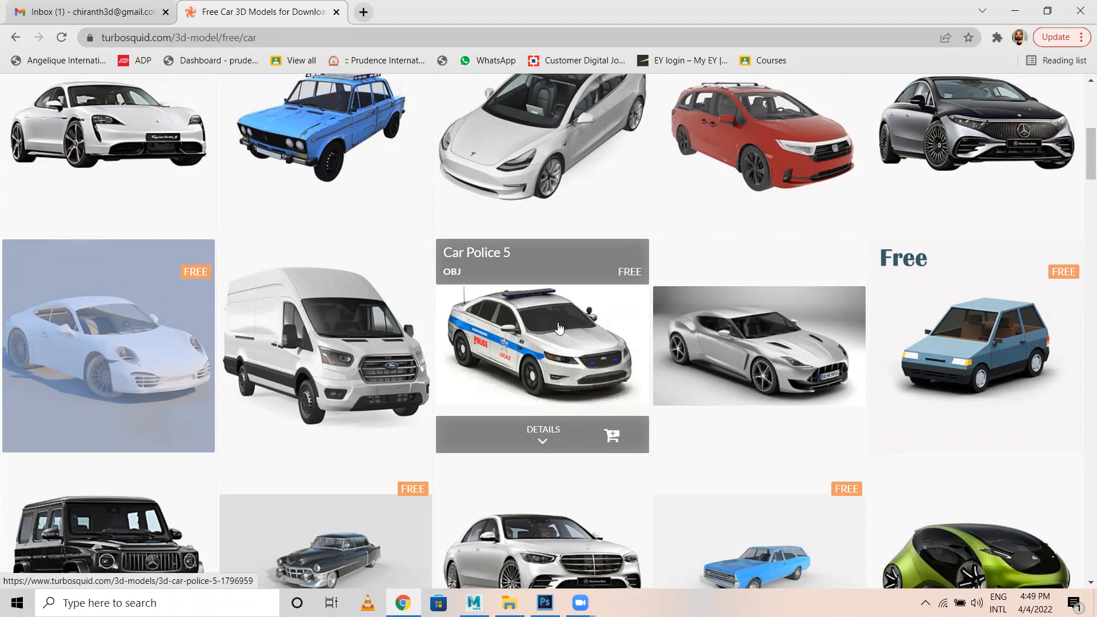
{"action": "left_click", "coordinate": [559, 328]}
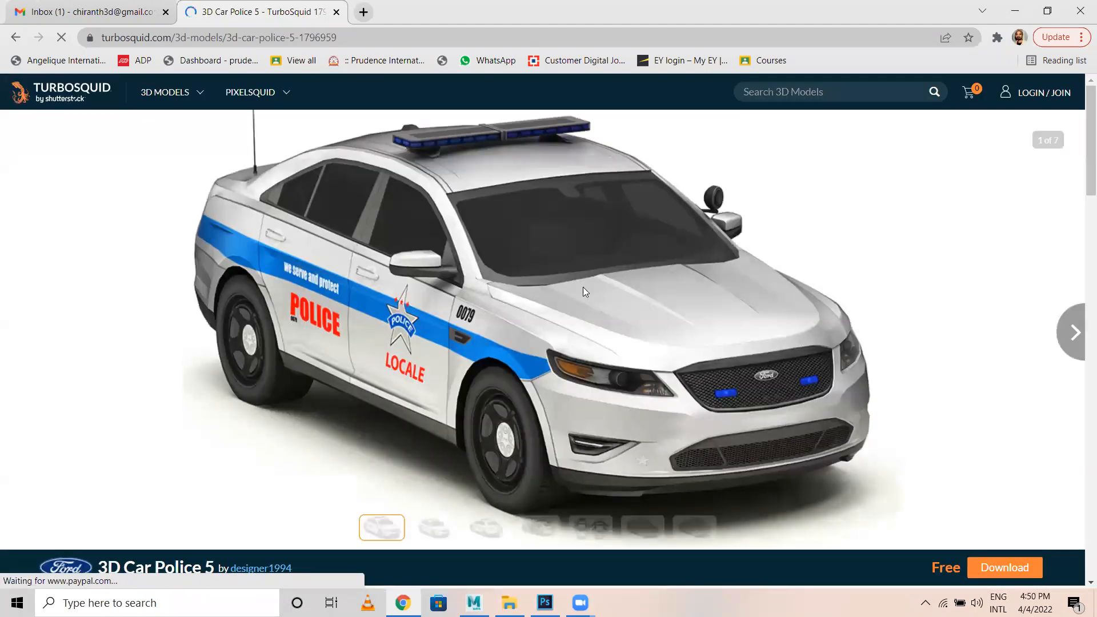
{"action": "scroll", "coordinate": [534, 285], "scroll_direction": "down", "scroll_amount": 5}
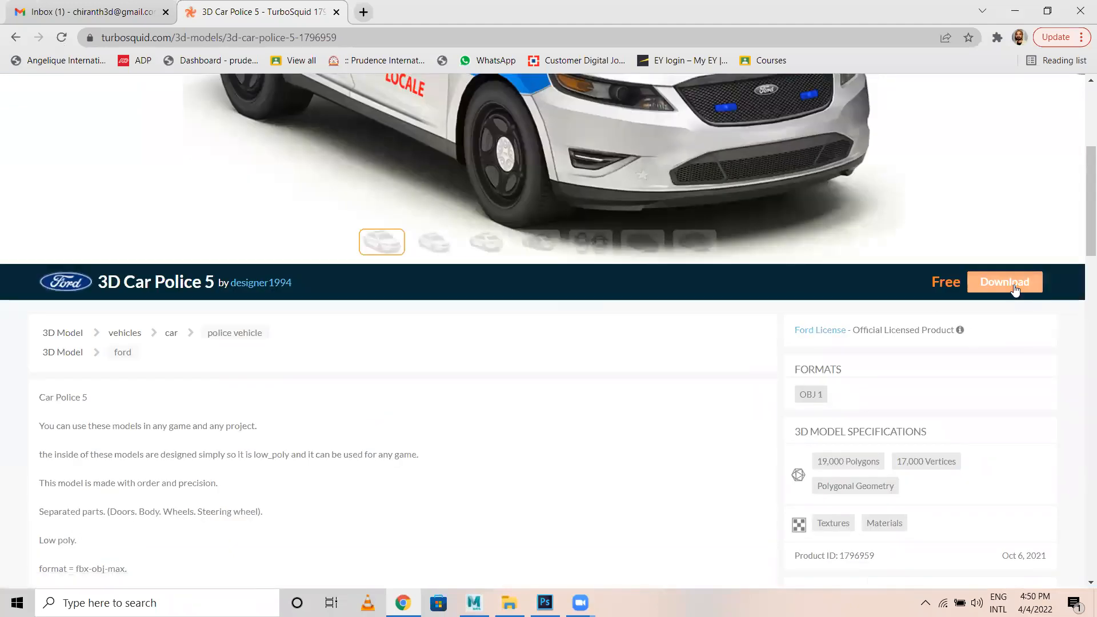
{"action": "left_click", "coordinate": [1015, 288]}
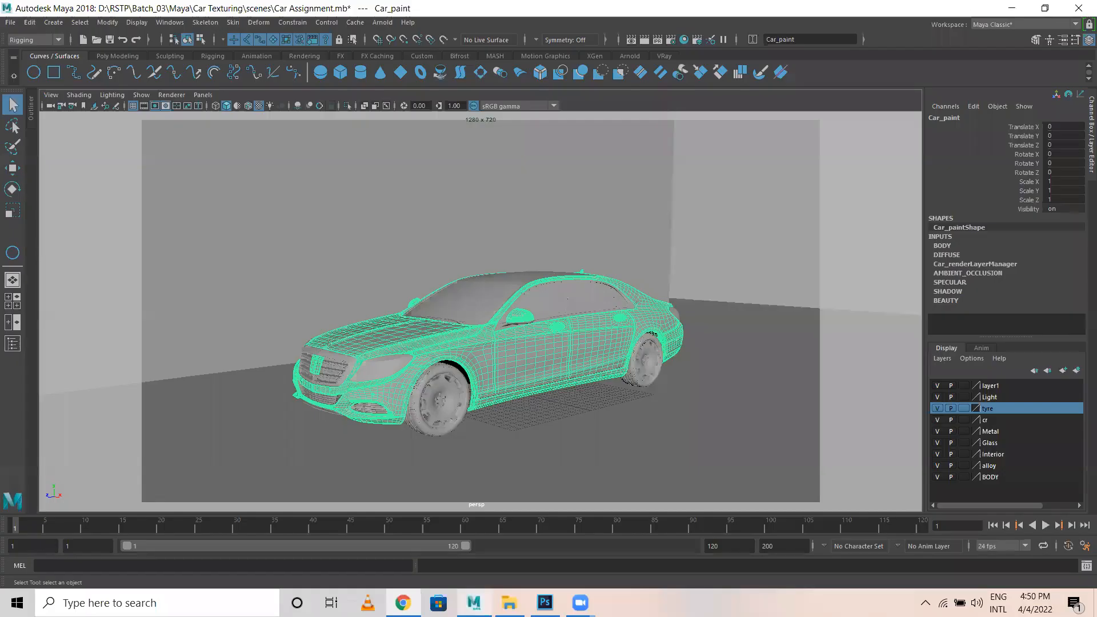
Back in Maya, zoom in on the car, select Car_paint and toggle the BODY layer off and on.
{"action": "left_click", "coordinate": [474, 603]}
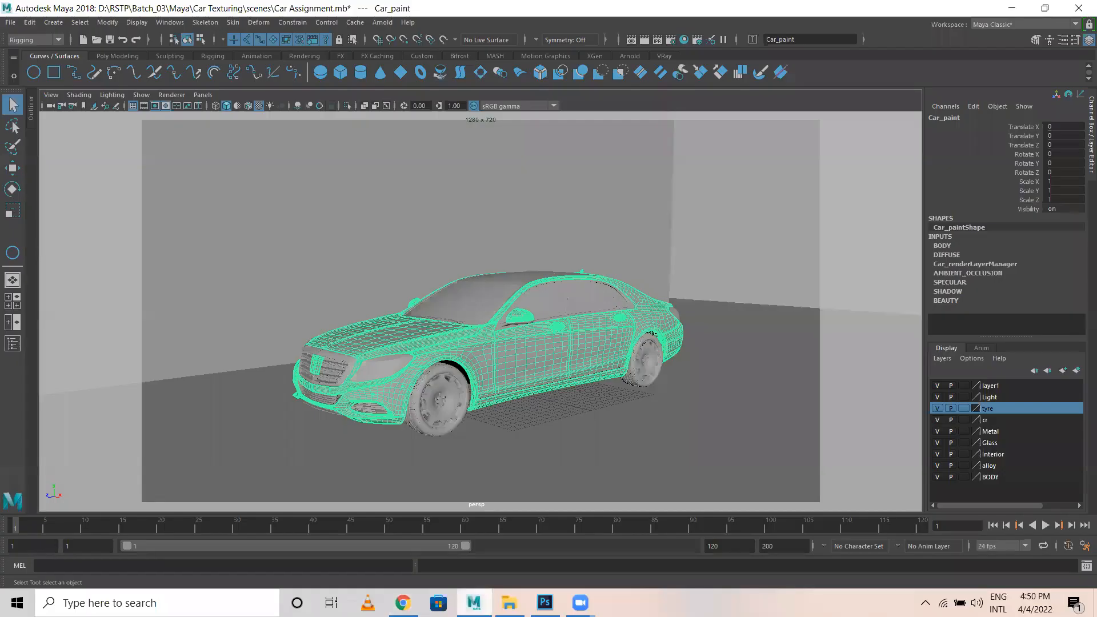
{"action": "left_click", "coordinate": [719, 237]}
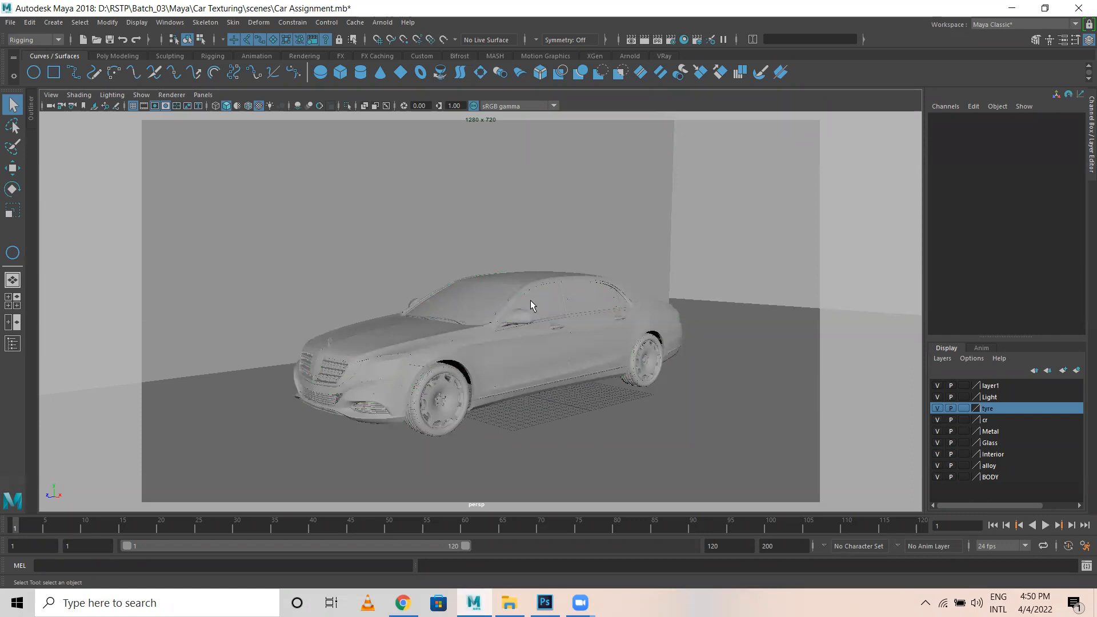
{"action": "left_click_drag", "start_coordinate": [506, 395], "coordinate": [451, 377], "text": "alt"}
{"action": "scroll", "coordinate": [451, 377], "scroll_direction": "up", "scroll_amount": 3}
{"action": "left_click", "coordinate": [531, 390]}
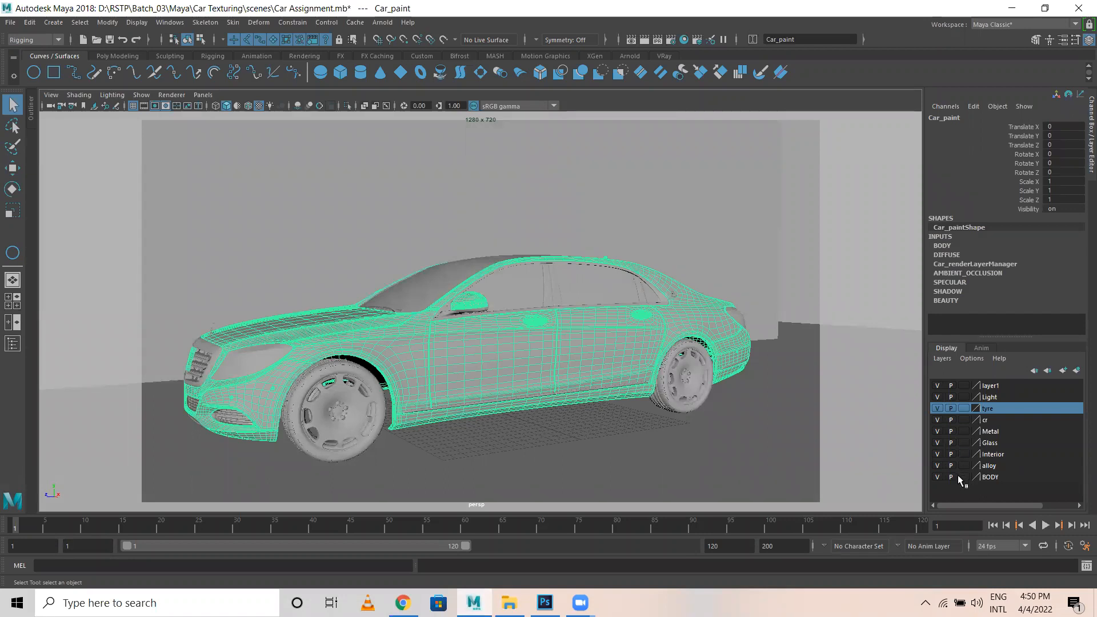
{"action": "left_click", "coordinate": [937, 478]}
{"action": "left_click", "coordinate": [937, 477]}
Select the glass, rims, body, back wall and floor in turn, then switch to File Explorer.
{"action": "left_click", "coordinate": [469, 286]}
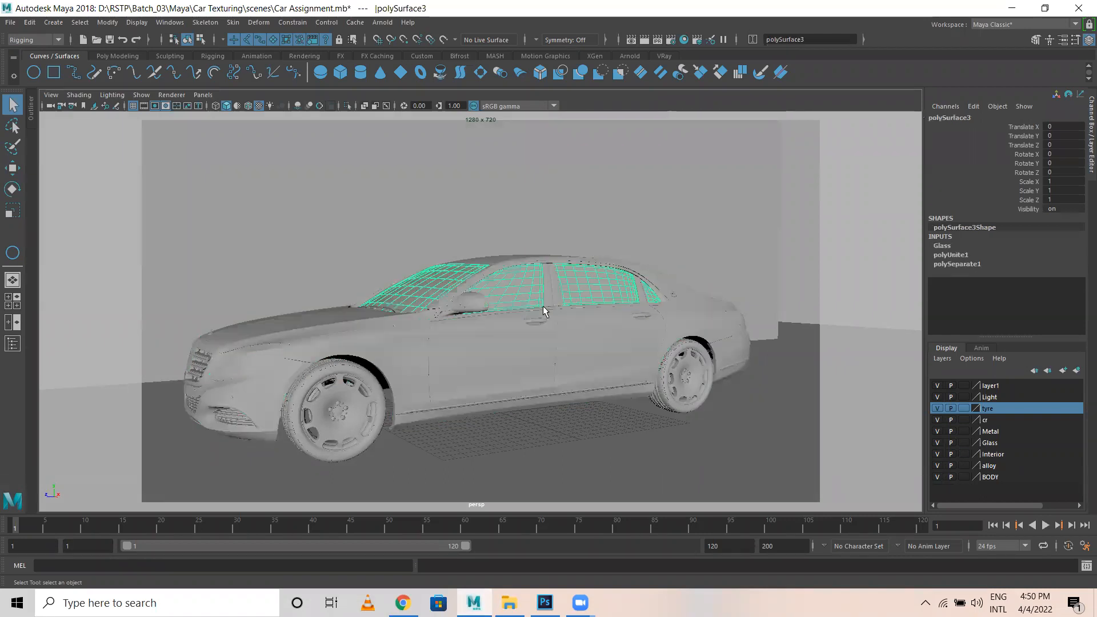
{"action": "left_click", "coordinate": [351, 393]}
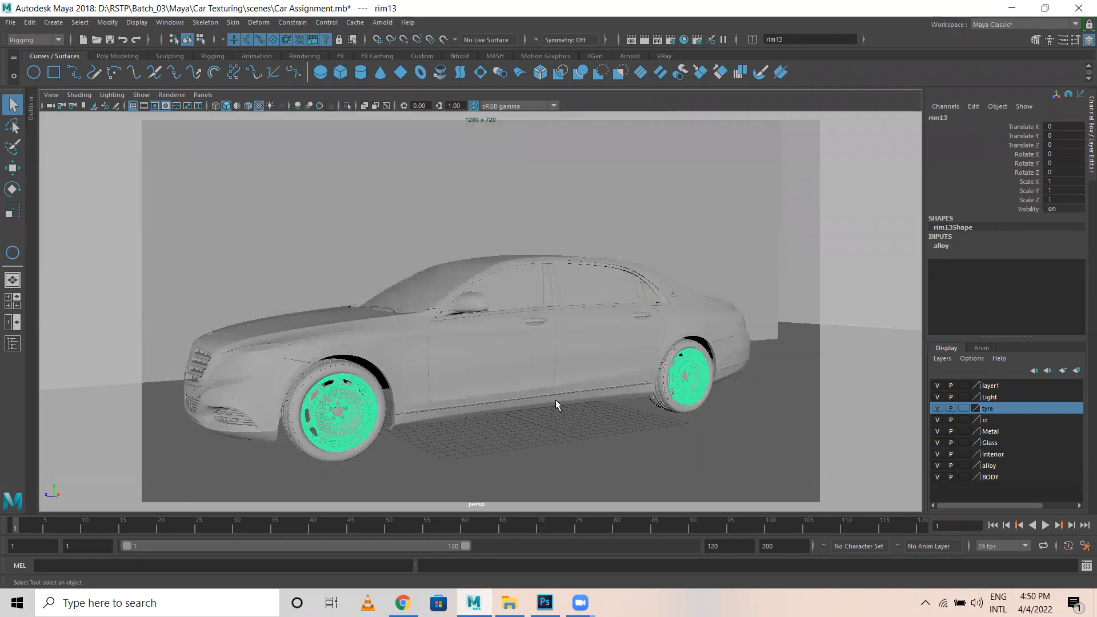
{"action": "left_click", "coordinate": [284, 343]}
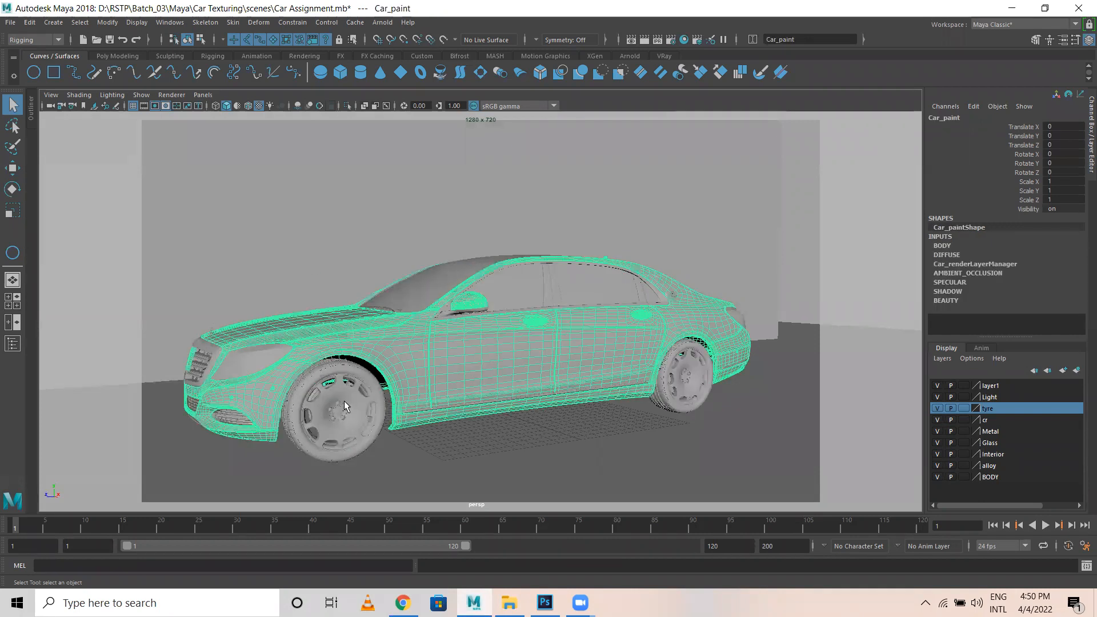
{"action": "left_click", "coordinate": [275, 210]}
{"action": "scroll", "coordinate": [283, 214], "scroll_direction": "down", "scroll_amount": 5}
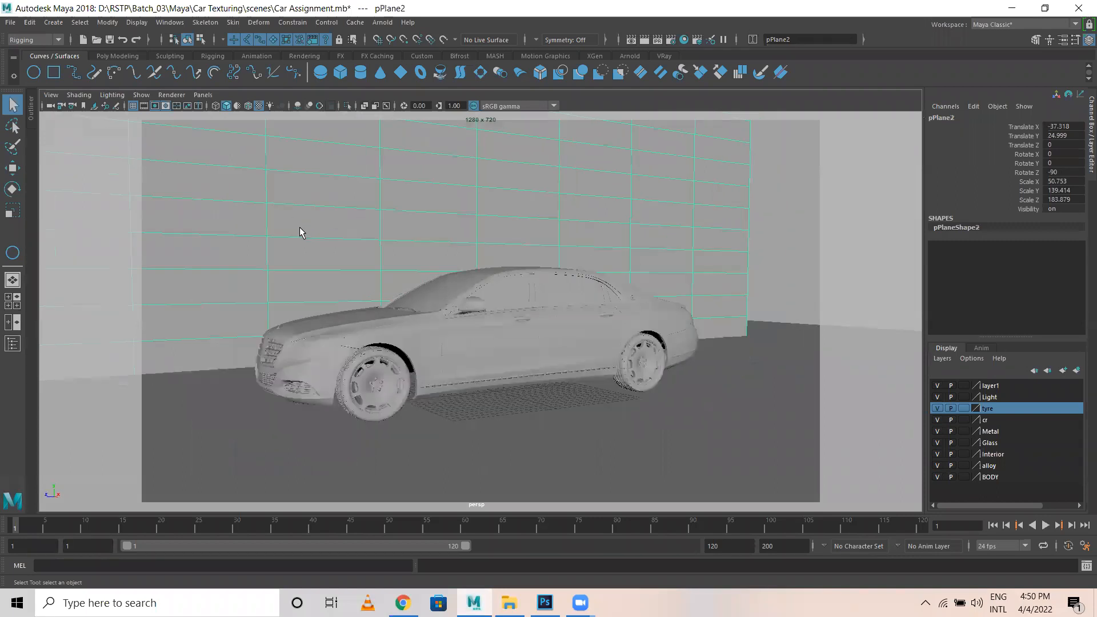
{"action": "left_click_drag", "start_coordinate": [279, 389], "coordinate": [253, 396], "text": "alt"}
{"action": "scroll", "coordinate": [196, 341], "scroll_direction": "down", "scroll_amount": 3}
{"action": "left_click", "coordinate": [289, 376]}
{"action": "left_click", "coordinate": [267, 225]}
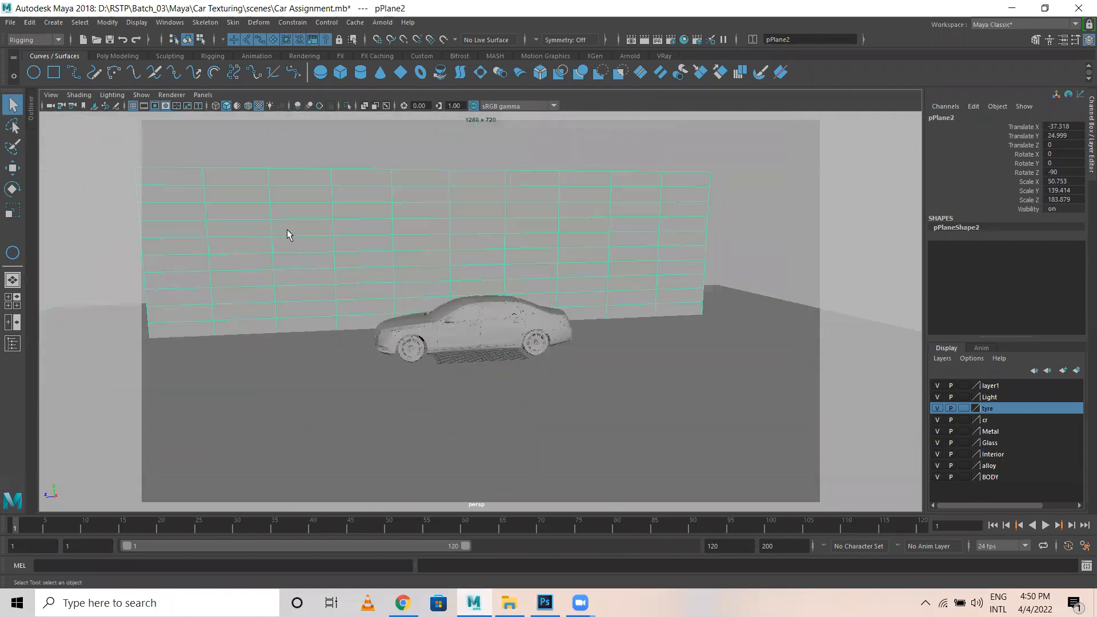
{"action": "left_click", "coordinate": [316, 440]}
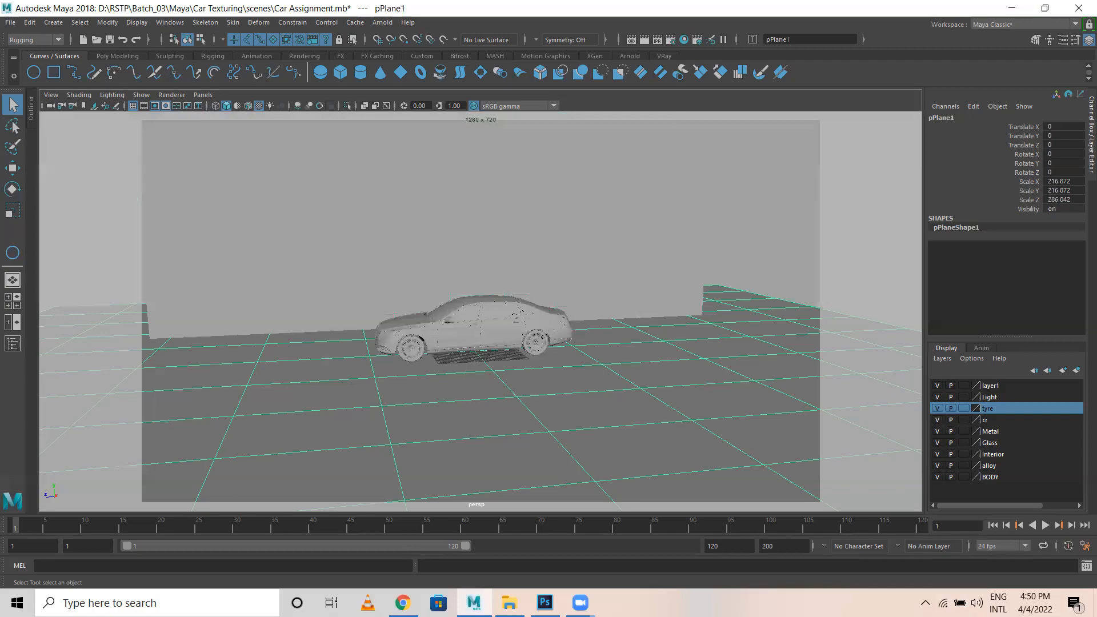
{"action": "key", "text": "alt+Tab"}
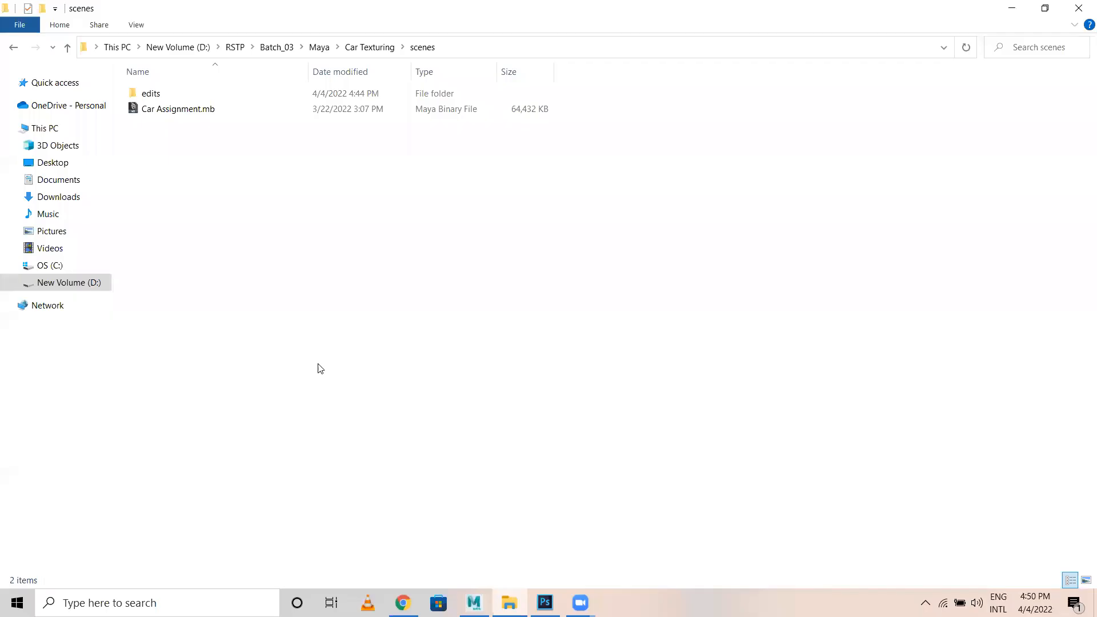
In Batch 02 > Sem 4 > Car Lighting > sourceimages, select the three graffiti JPGs and the asphalt JPG.
{"action": "left_click", "coordinate": [234, 48]}
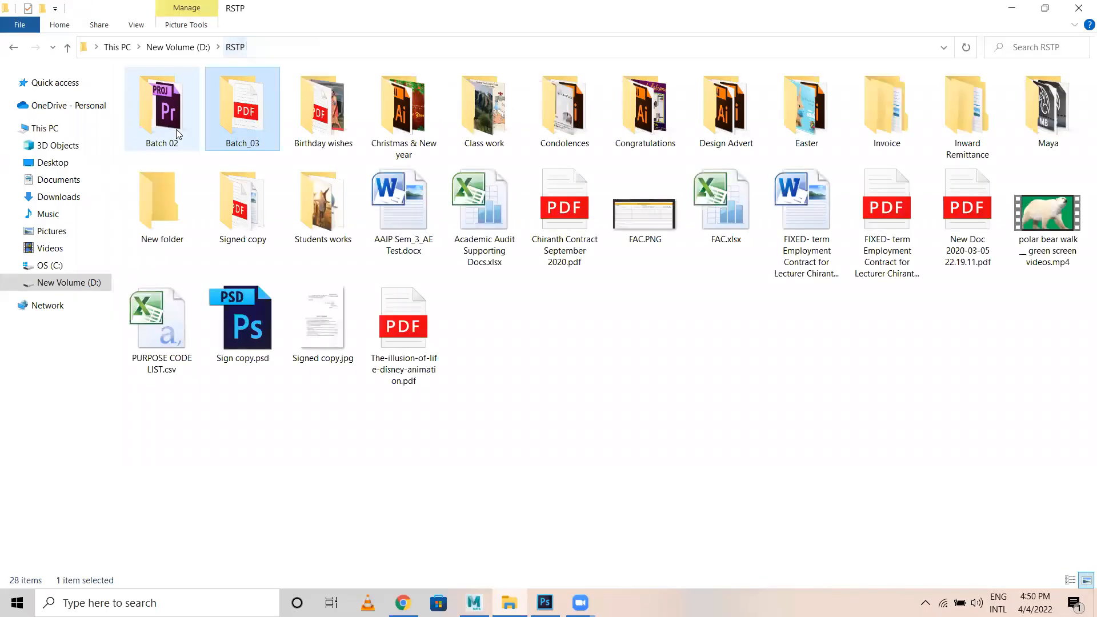
{"action": "double_click", "coordinate": [175, 126]}
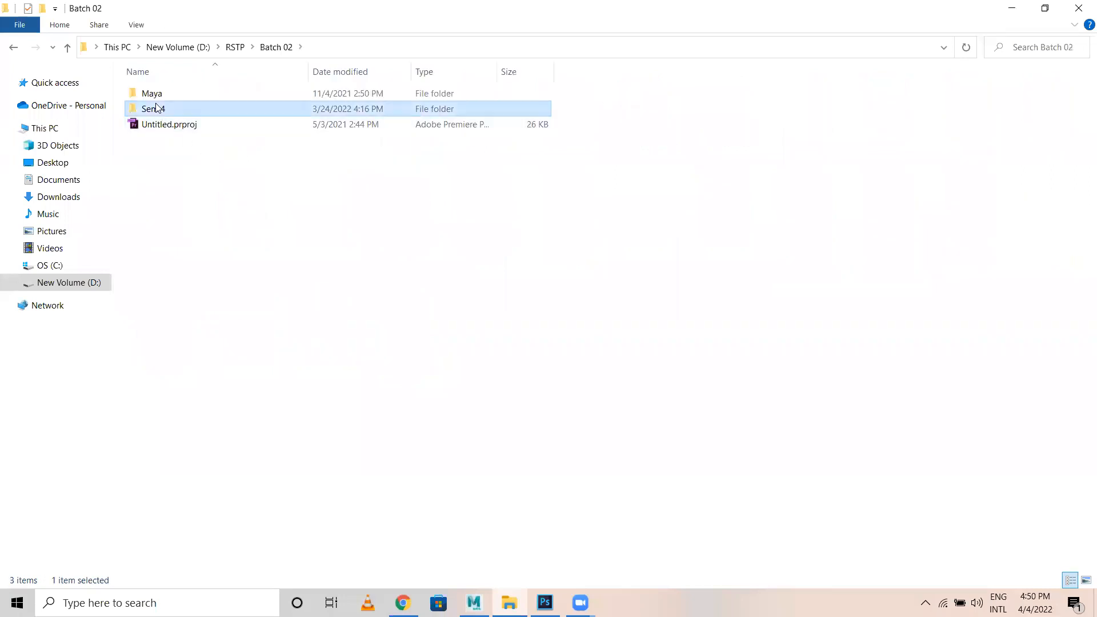
{"action": "double_click", "coordinate": [152, 108]}
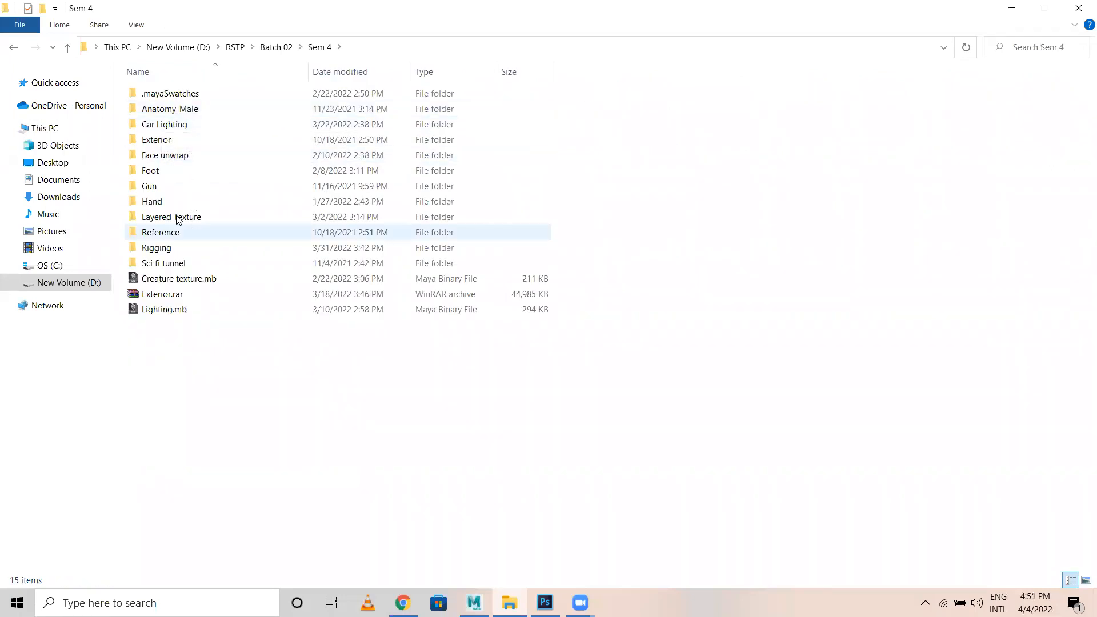
{"action": "double_click", "coordinate": [166, 123]}
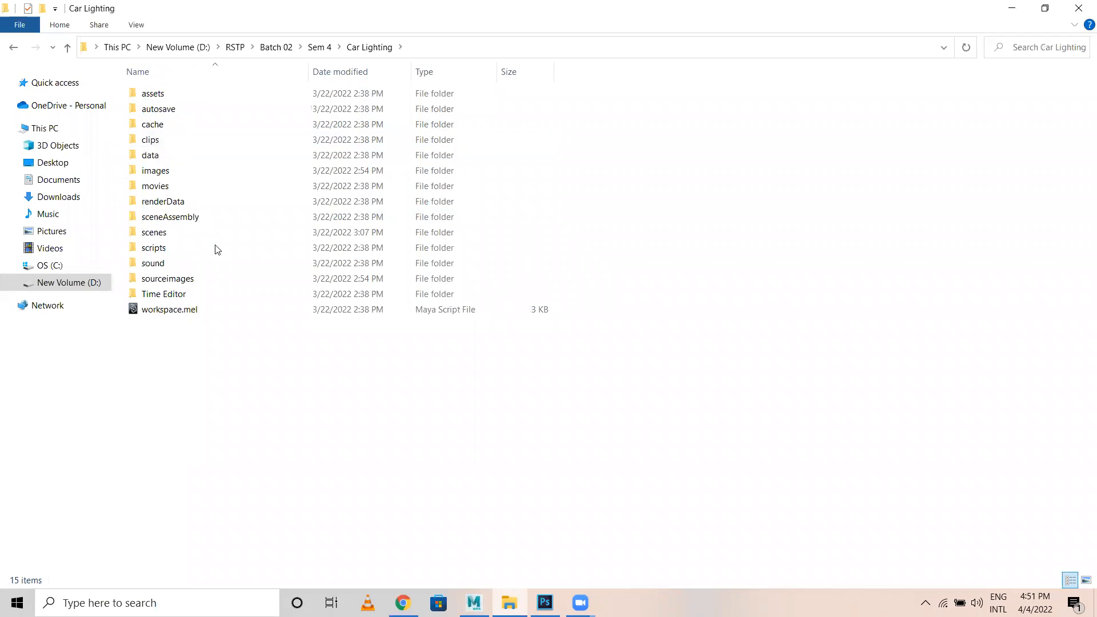
{"action": "double_click", "coordinate": [171, 280]}
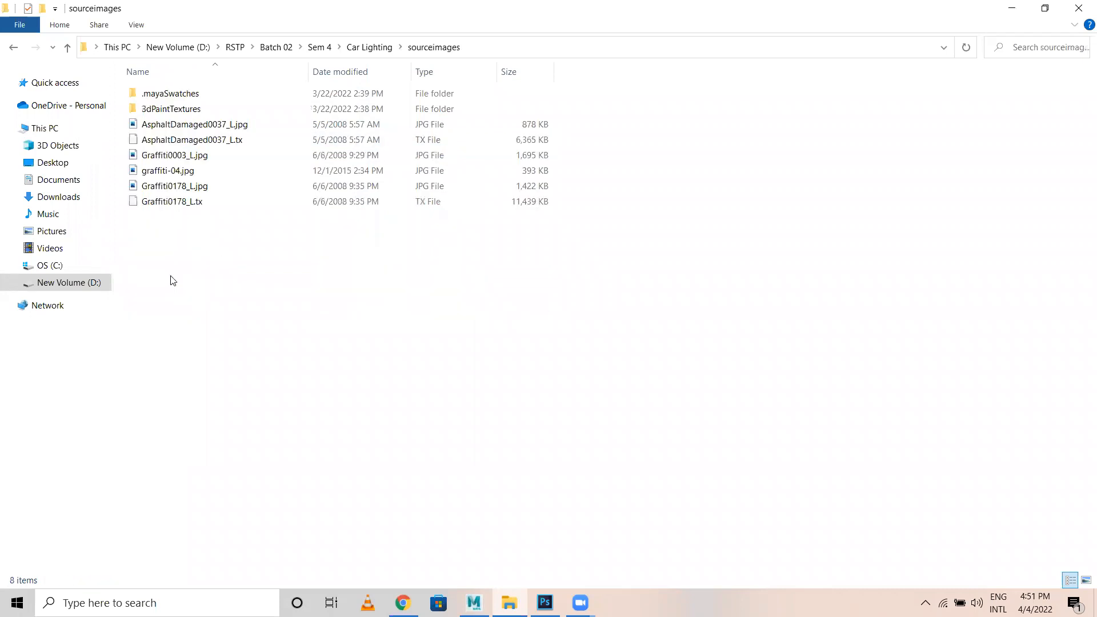
{"action": "left_click", "coordinate": [1084, 580]}
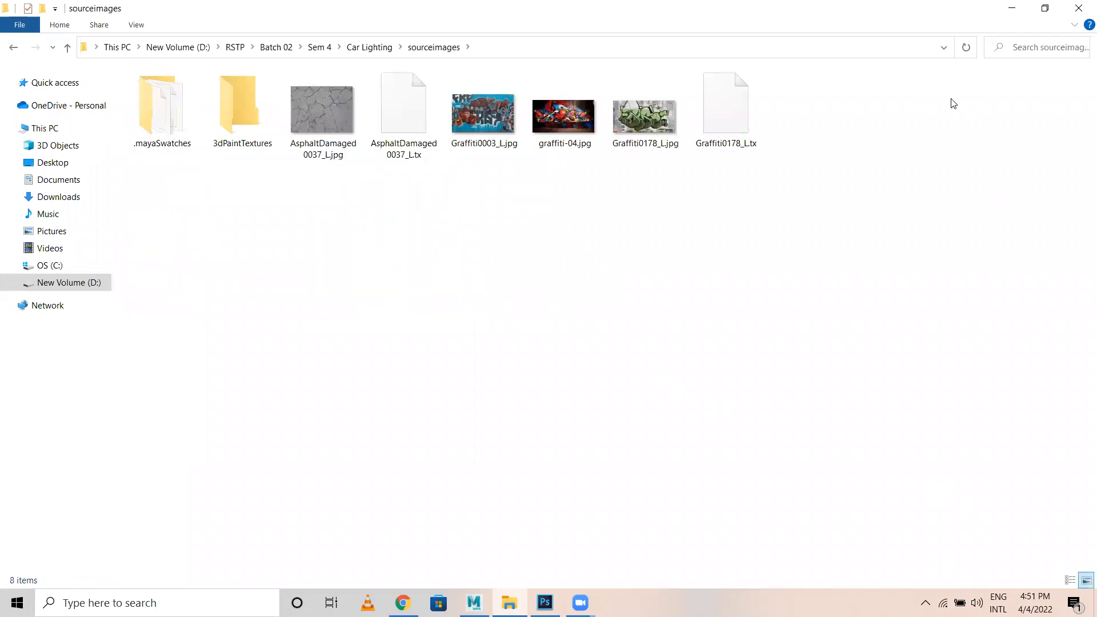
{"action": "left_click_drag", "start_coordinate": [686, 109], "coordinate": [503, 115]}
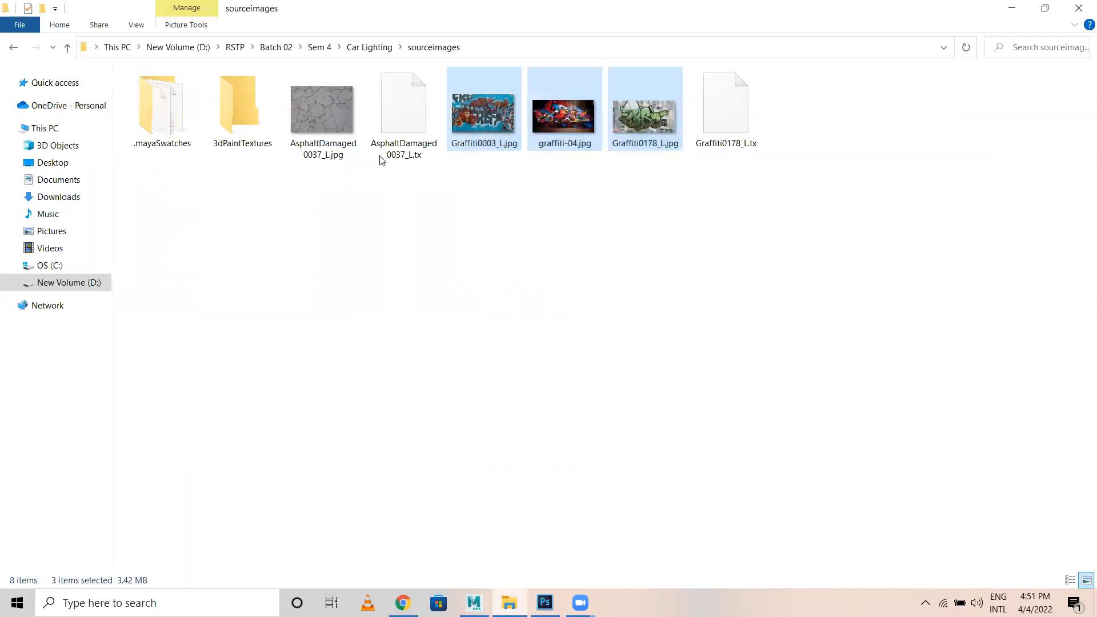
{"action": "left_click", "coordinate": [318, 143], "text": "ctrl"}
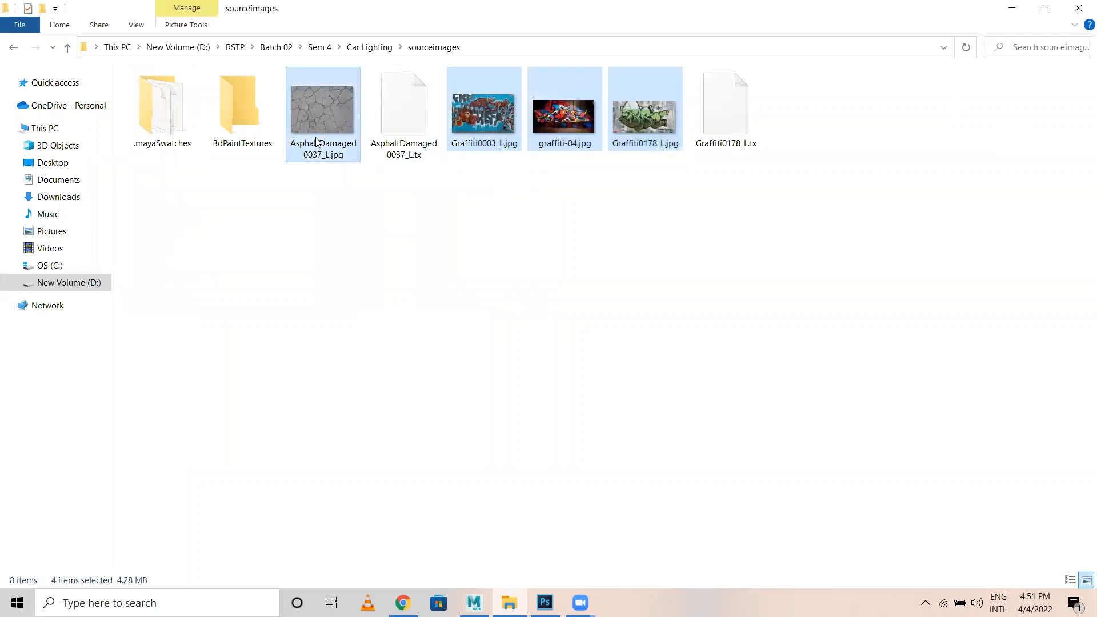
Open Batch_03 > Maya > Car Texturing > sourceimages and clear the file selection.
{"action": "left_click", "coordinate": [235, 47]}
{"action": "double_click", "coordinate": [263, 122]}
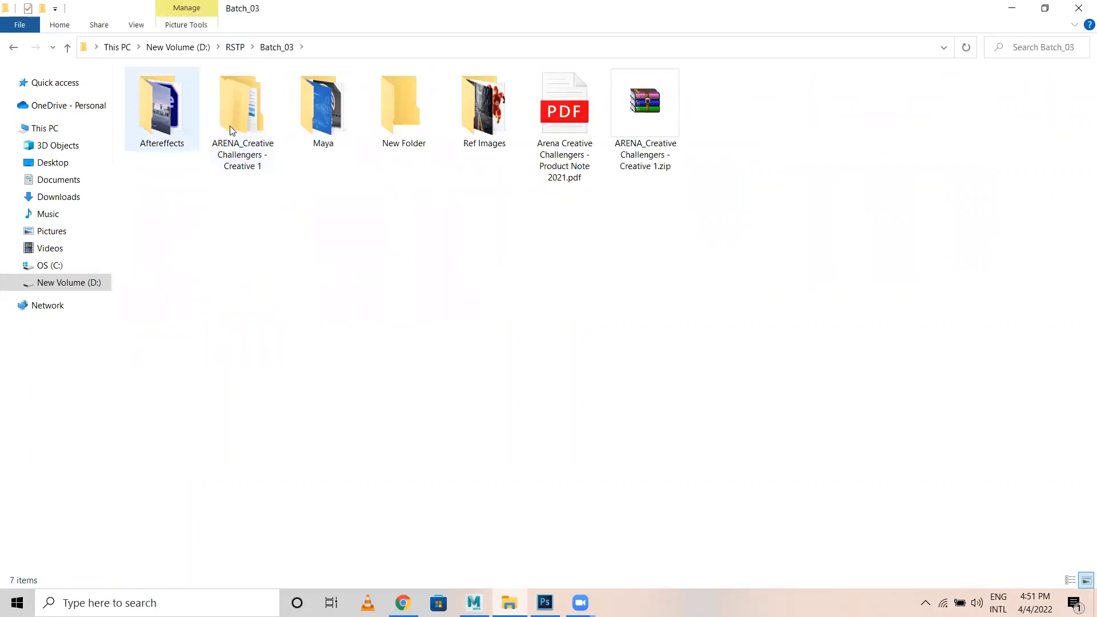
{"action": "double_click", "coordinate": [334, 127]}
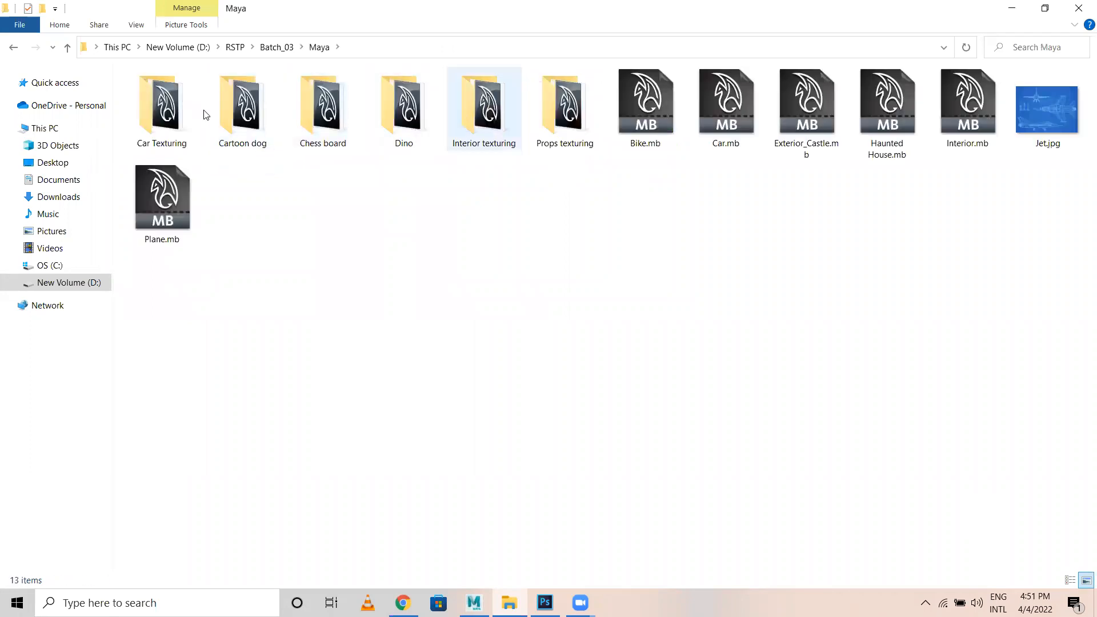
{"action": "double_click", "coordinate": [161, 109]}
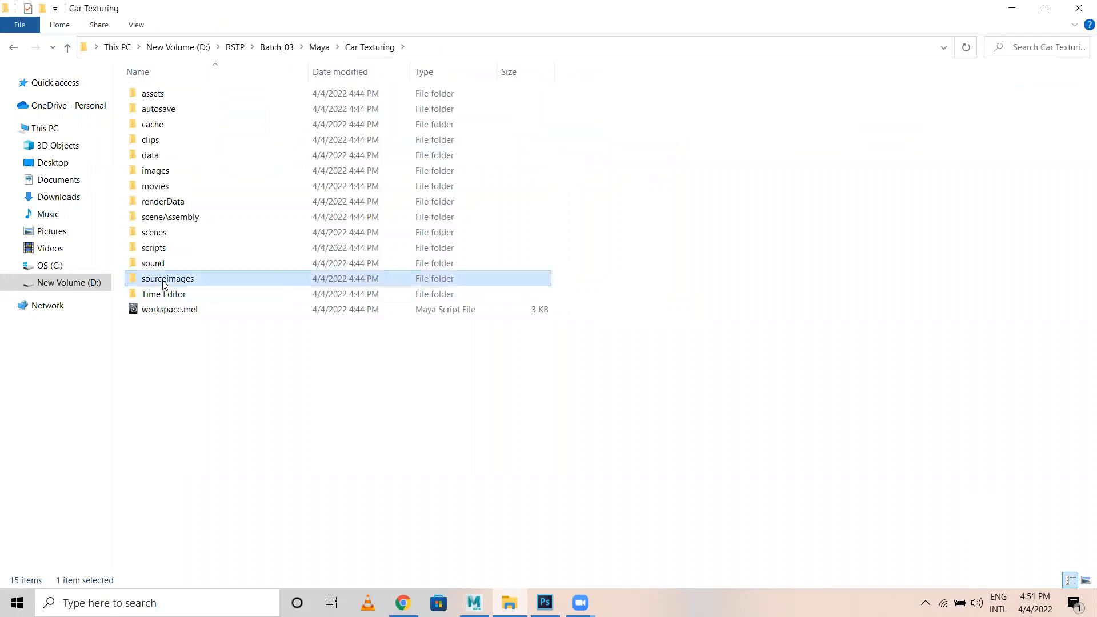
{"action": "double_click", "coordinate": [166, 284]}
{"action": "left_click", "coordinate": [657, 337]}
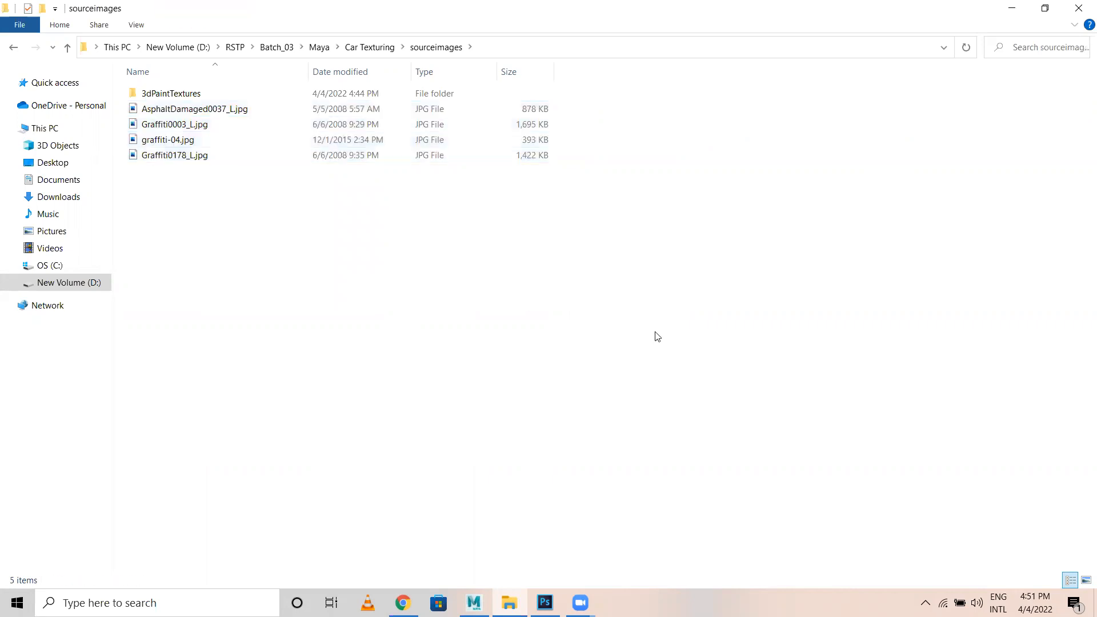
Frame the back wall and apply a planar UV projection to it from the Modeling menu set.
{"action": "left_click", "coordinate": [474, 602]}
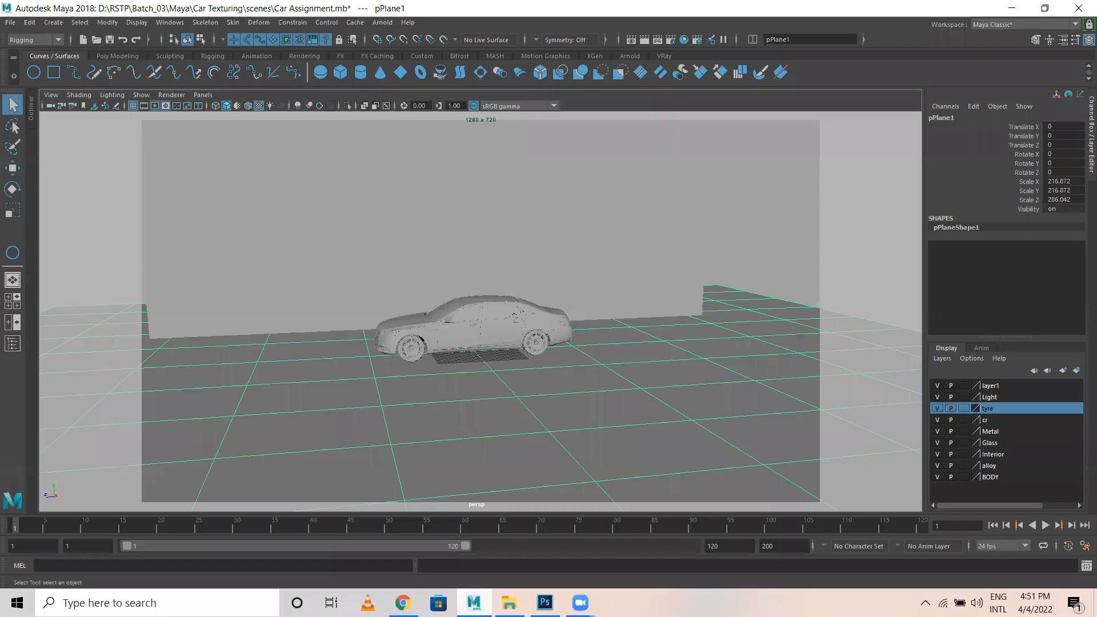
{"action": "left_click", "coordinate": [479, 247]}
{"action": "key", "text": "f"}
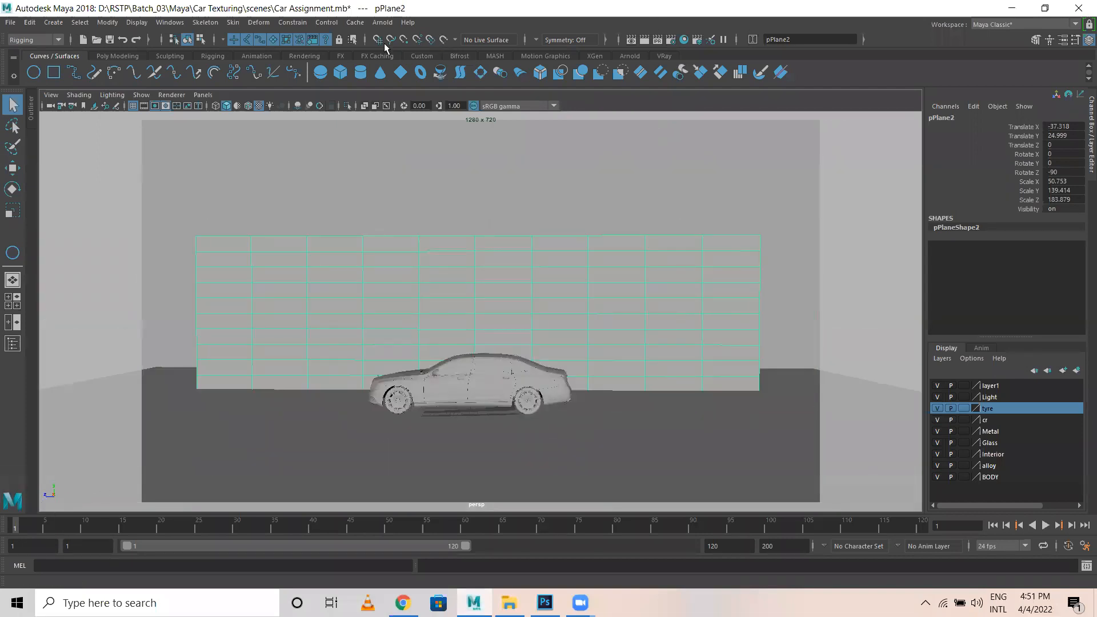
{"action": "left_click", "coordinate": [34, 39]}
{"action": "left_click", "coordinate": [26, 52]}
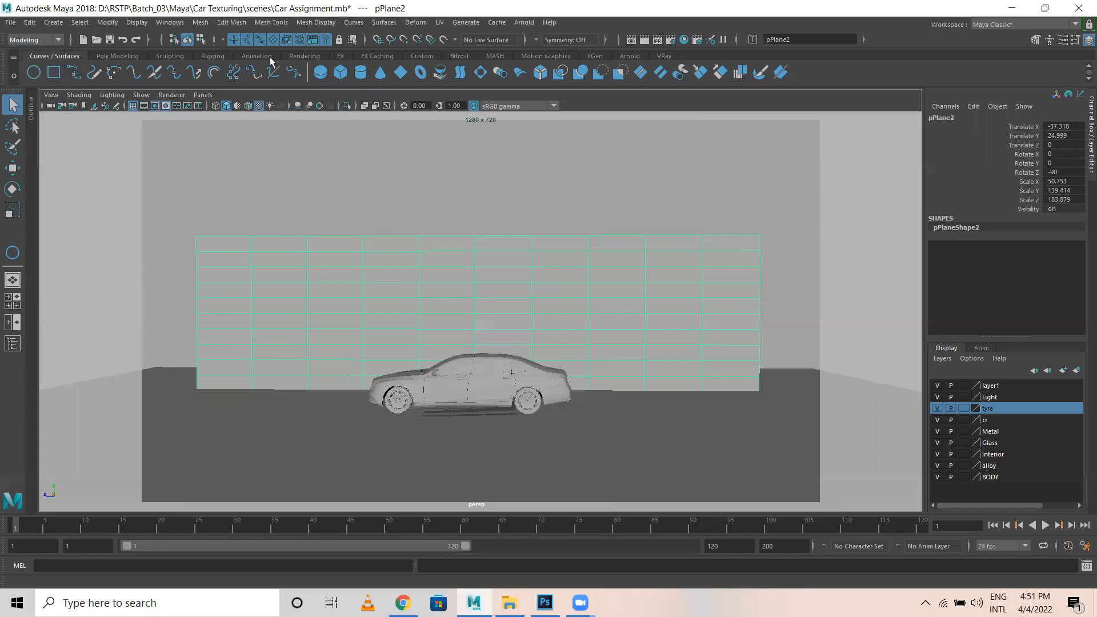
{"action": "left_click", "coordinate": [438, 24]}
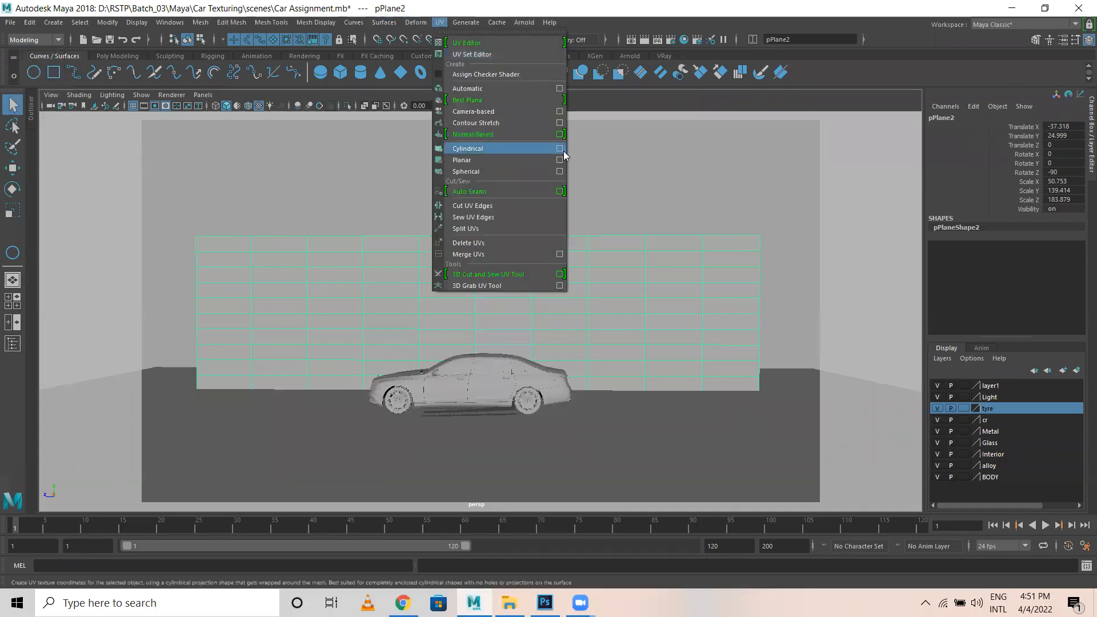
{"action": "left_click", "coordinate": [559, 161]}
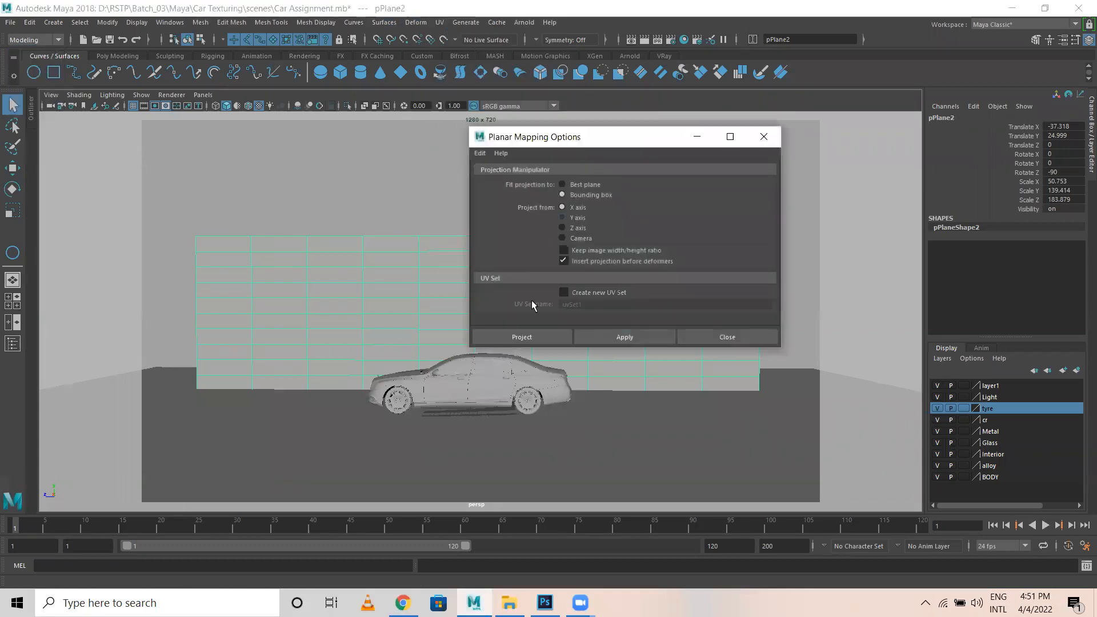
{"action": "left_click", "coordinate": [612, 337]}
Select the floor plane and project planar UVs onto it along the Y axis.
{"action": "left_click_drag", "start_coordinate": [240, 355], "coordinate": [292, 410], "text": "alt"}
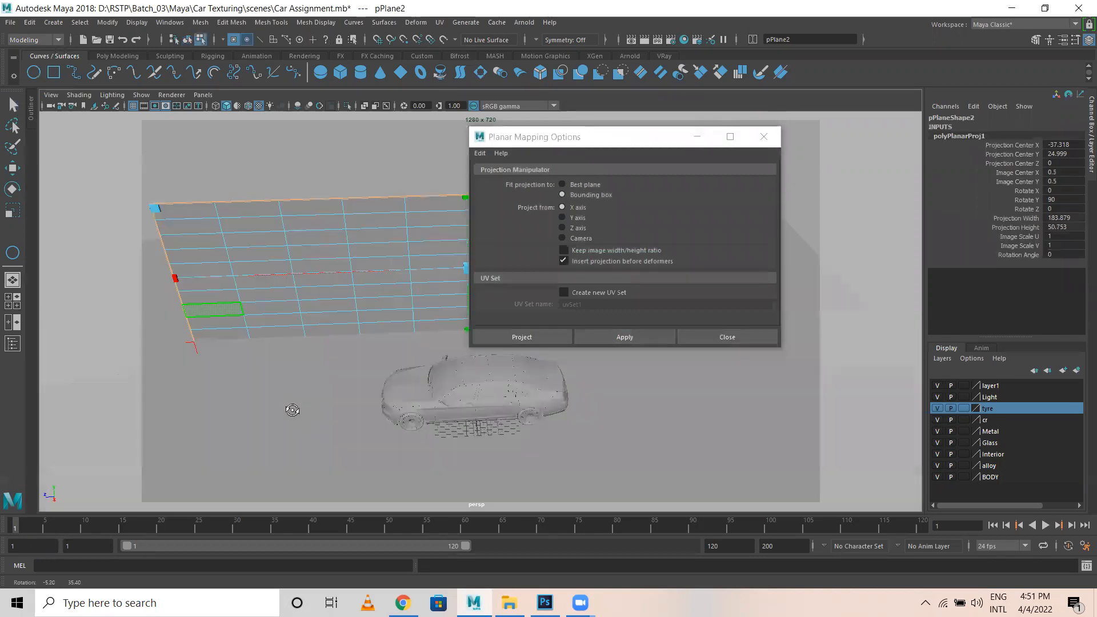
{"action": "middle_click_drag", "start_coordinate": [293, 410], "coordinate": [264, 164], "text": "alt"}
{"action": "right_click_drag", "start_coordinate": [258, 293], "coordinate": [314, 230]}
{"action": "left_click", "coordinate": [570, 218]}
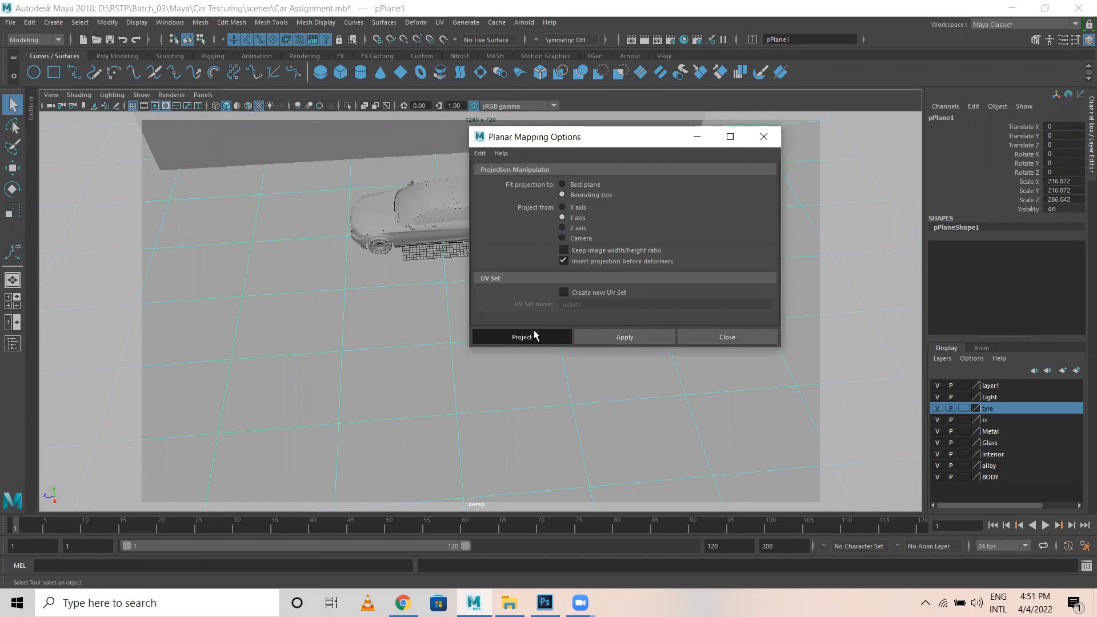
{"action": "left_click", "coordinate": [522, 336]}
Orbit back to an eye-level view of the car and walls and select the back wall.
{"action": "right_click_drag", "start_coordinate": [368, 265], "coordinate": [534, 261]}
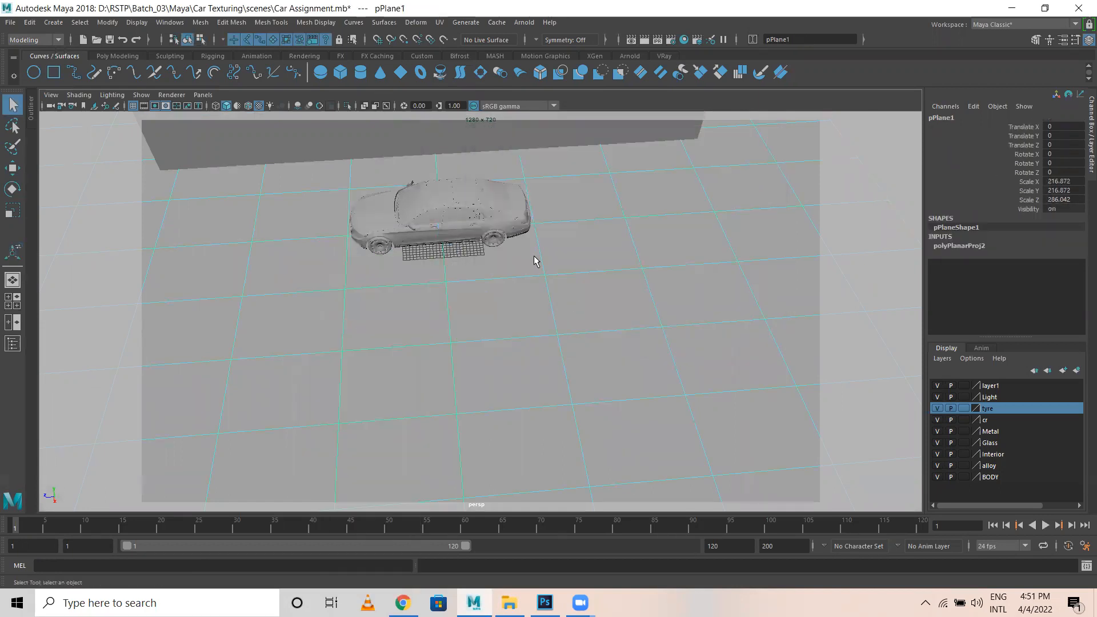
{"action": "left_click_drag", "start_coordinate": [422, 217], "coordinate": [444, 208], "text": "alt"}
{"action": "scroll", "coordinate": [444, 208], "scroll_direction": "up", "scroll_amount": 2}
{"action": "middle_click_drag", "start_coordinate": [443, 208], "coordinate": [430, 327], "text": "alt"}
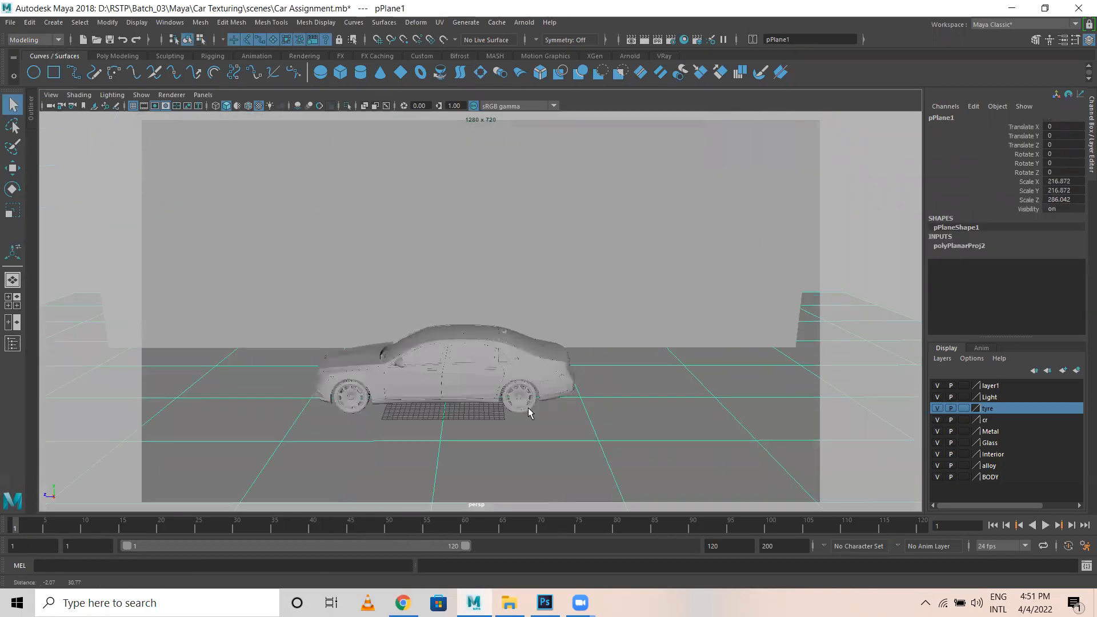
{"action": "scroll", "coordinate": [416, 258], "scroll_direction": "up", "scroll_amount": 1}
{"action": "left_click_drag", "start_coordinate": [417, 259], "coordinate": [405, 223], "text": "alt"}
{"action": "left_click", "coordinate": [406, 223]}
Assign a new aiStandardSurface material to the back wall.
{"action": "right_click_drag", "start_coordinate": [394, 197], "coordinate": [396, 491]}
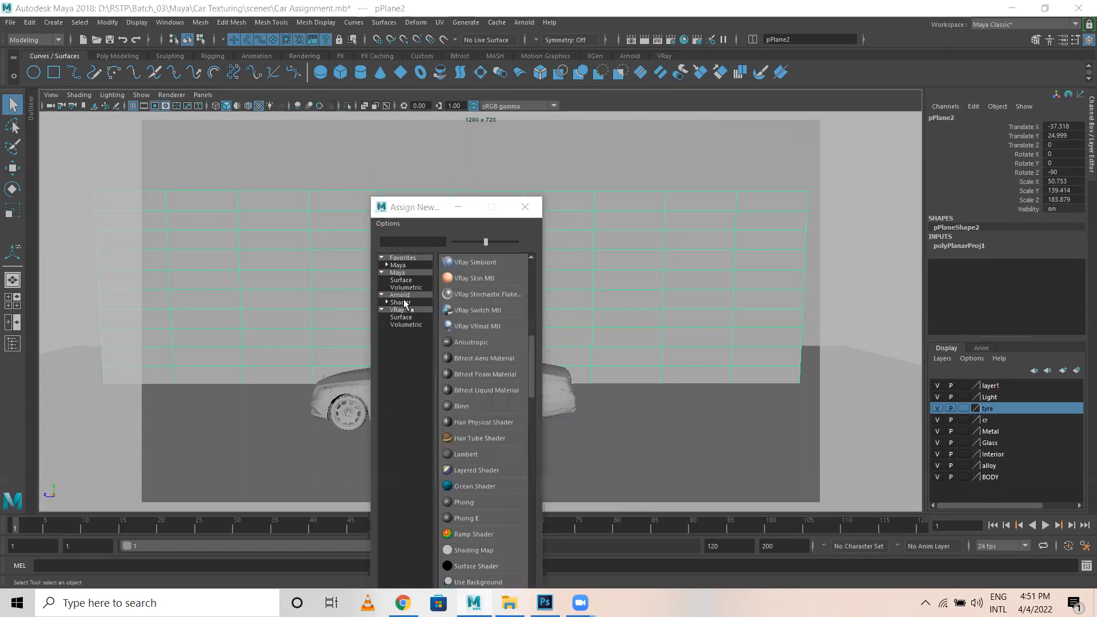
{"action": "left_click", "coordinate": [404, 303]}
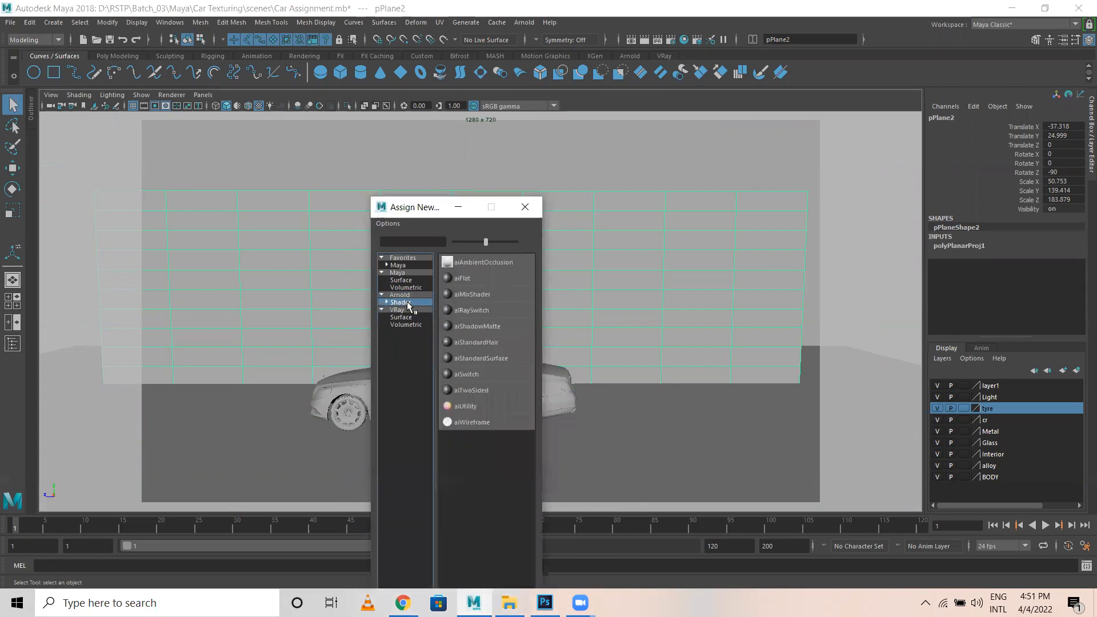
{"action": "left_click", "coordinate": [482, 358]}
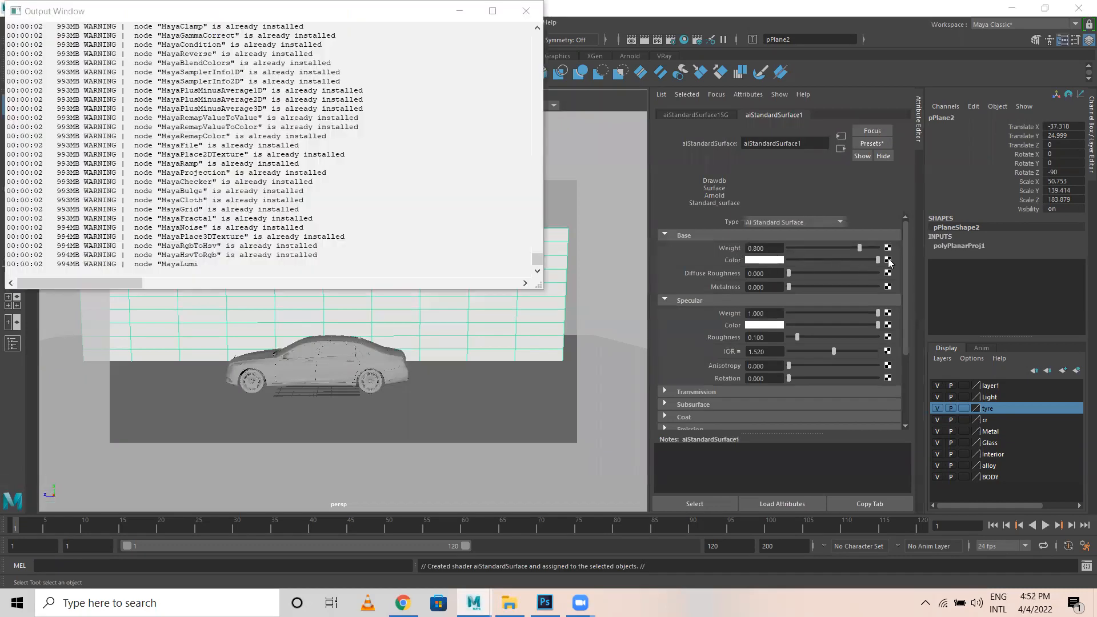
{"action": "left_click", "coordinate": [525, 11]}
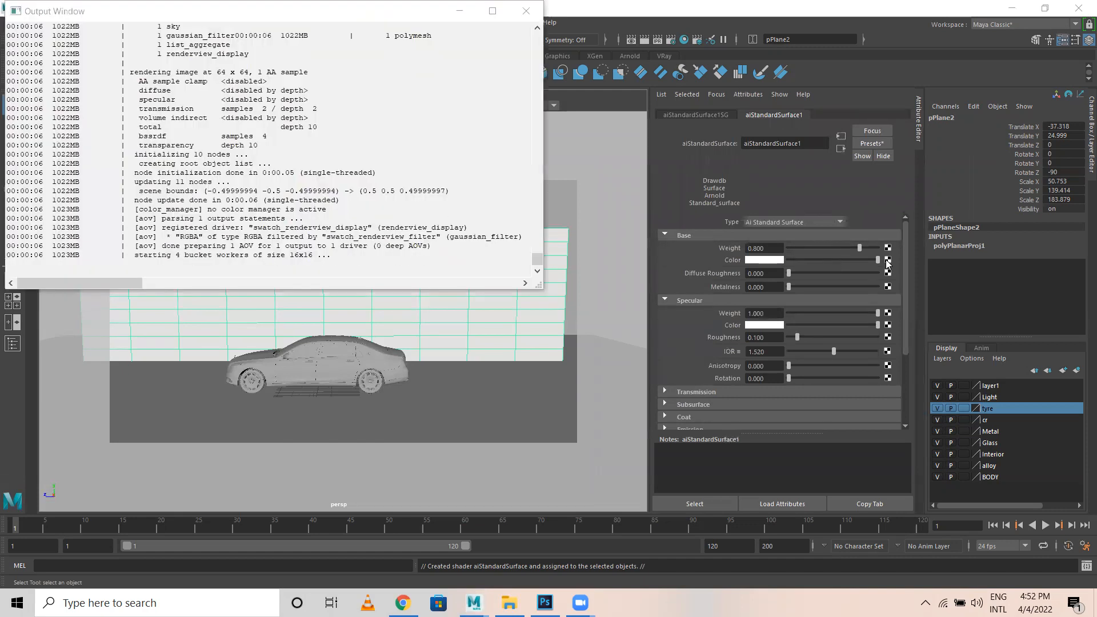
Map the wall material's Base Color to a File texture using Graffiti0003_L.jpg.
{"action": "left_click", "coordinate": [888, 261]}
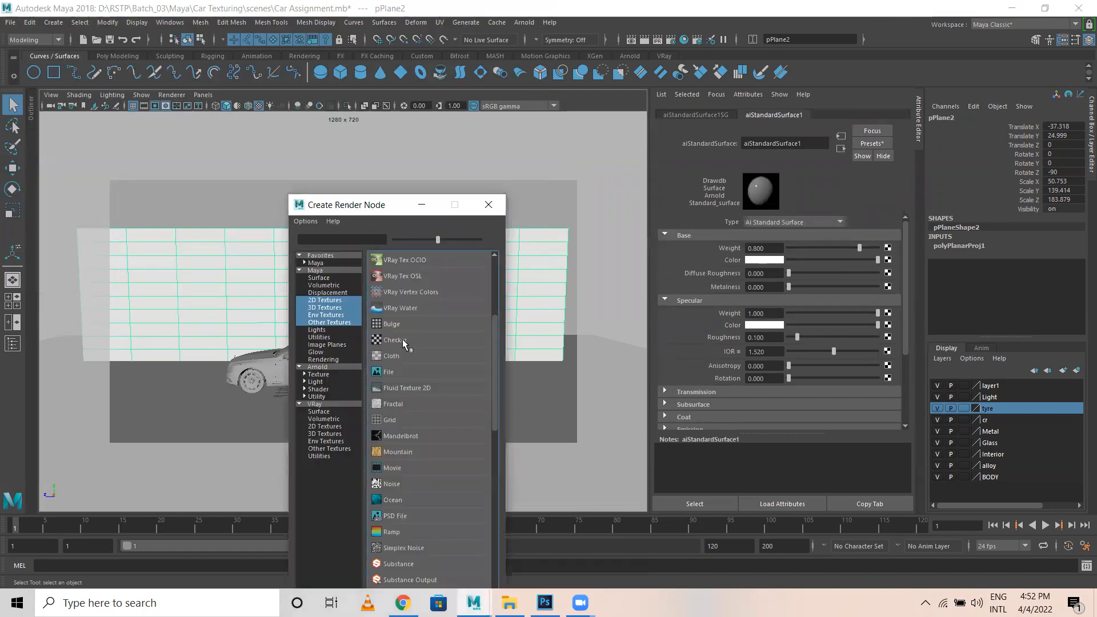
{"action": "left_click", "coordinate": [394, 371]}
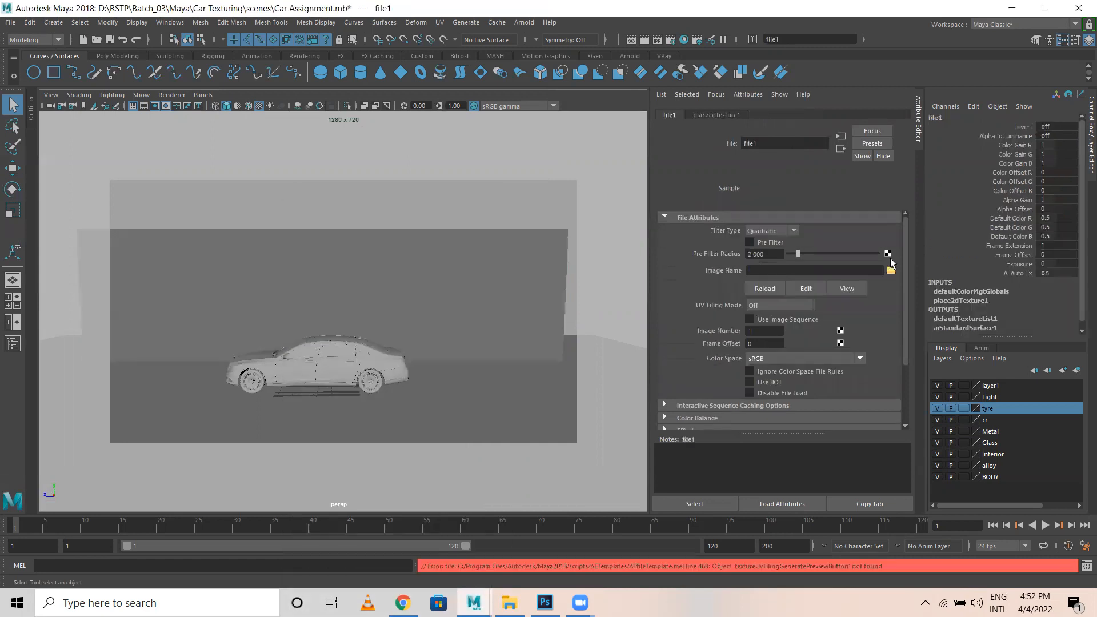
{"action": "left_click", "coordinate": [892, 271]}
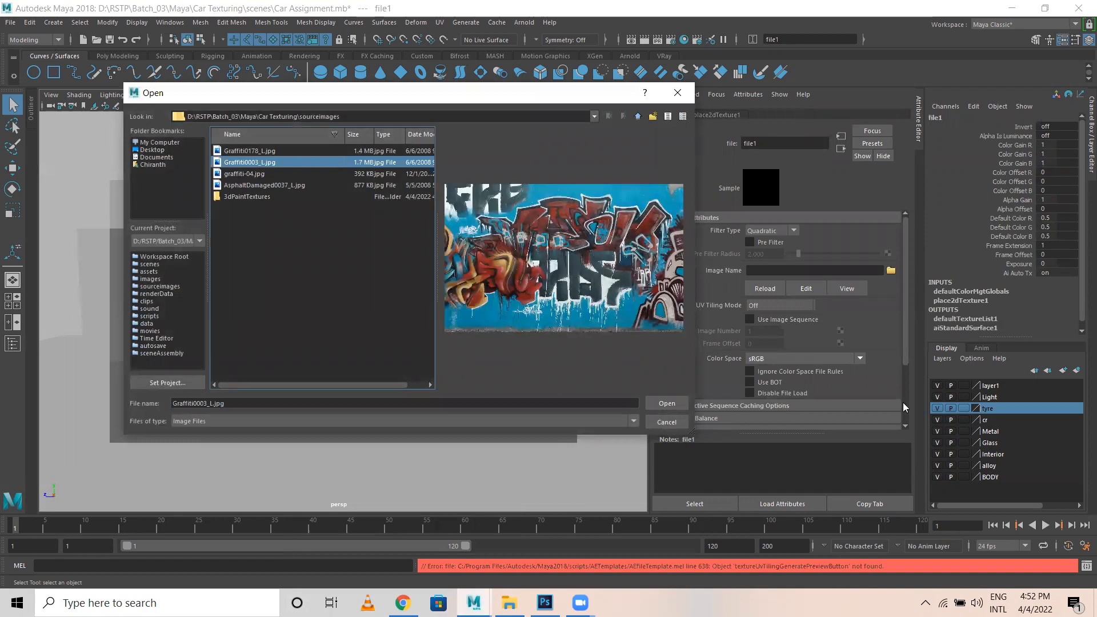
{"action": "left_click", "coordinate": [666, 404]}
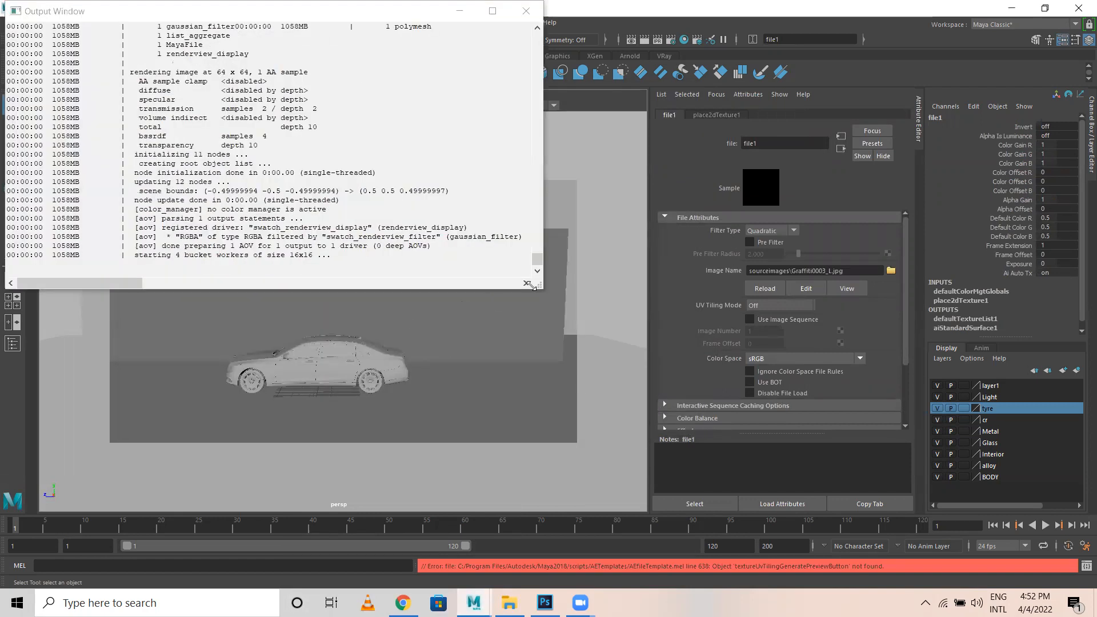
{"action": "left_click", "coordinate": [529, 10]}
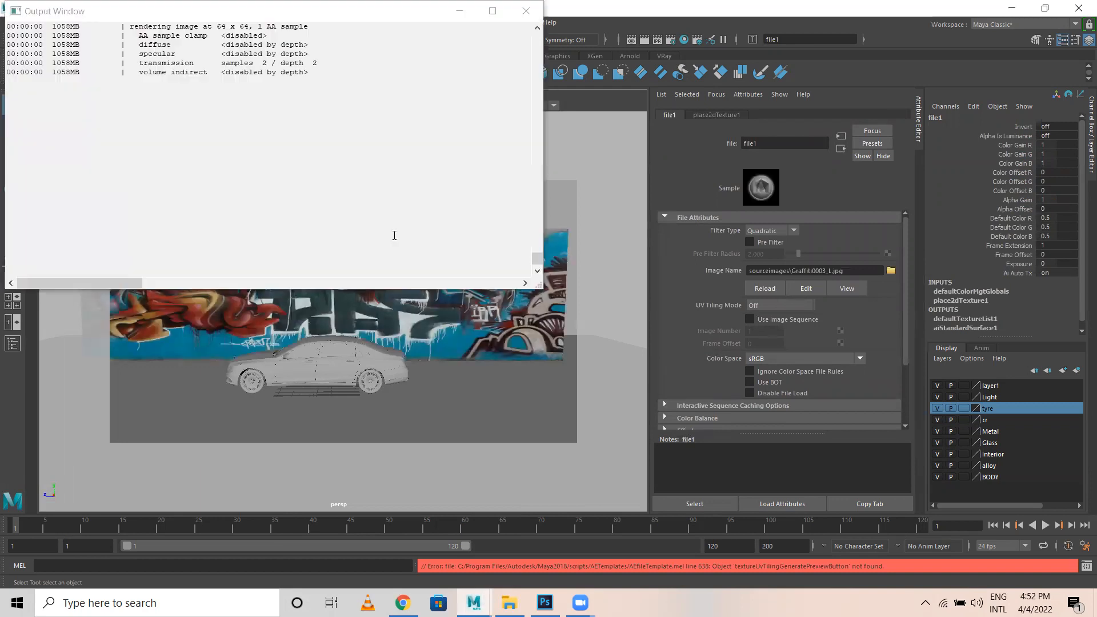
{"action": "left_click", "coordinate": [527, 10]}
{"action": "scroll", "coordinate": [352, 334], "scroll_direction": "down", "scroll_amount": 3}
{"action": "left_click_drag", "start_coordinate": [354, 352], "coordinate": [491, 396], "text": "alt"}
Delete the ground plane's history and assign it a new aiStandardSurface material.
{"action": "left_click", "coordinate": [502, 275]}
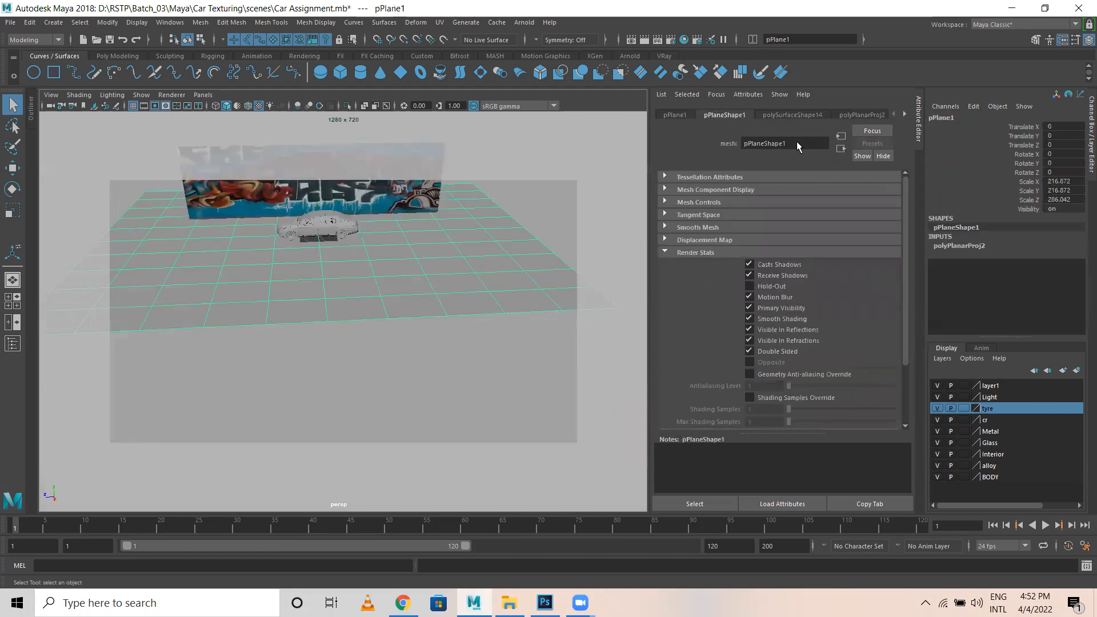
{"action": "right_click_drag", "start_coordinate": [360, 283], "coordinate": [360, 568]}
{"action": "left_click", "coordinate": [30, 22]}
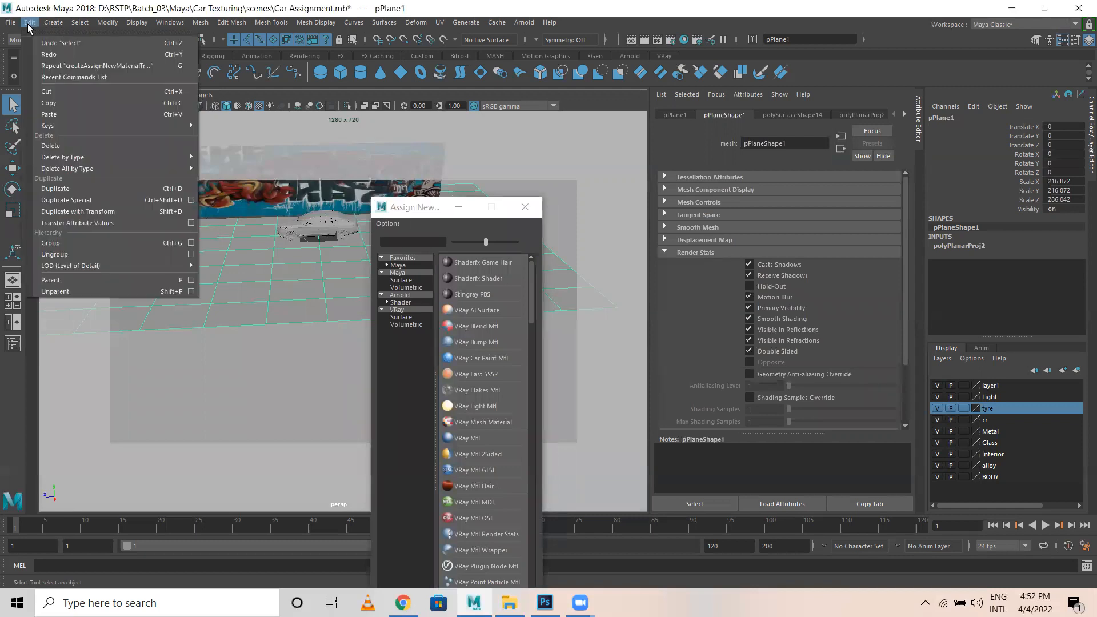
{"action": "mouse_move", "coordinate": [108, 168]}
{"action": "left_click", "coordinate": [223, 179]}
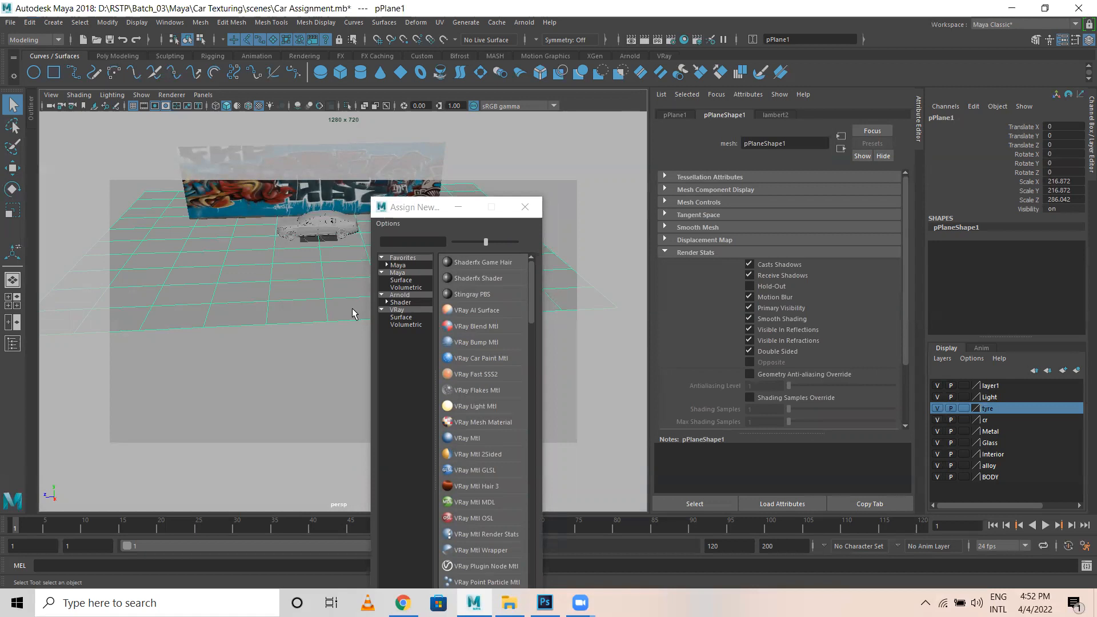
{"action": "left_click", "coordinate": [402, 303]}
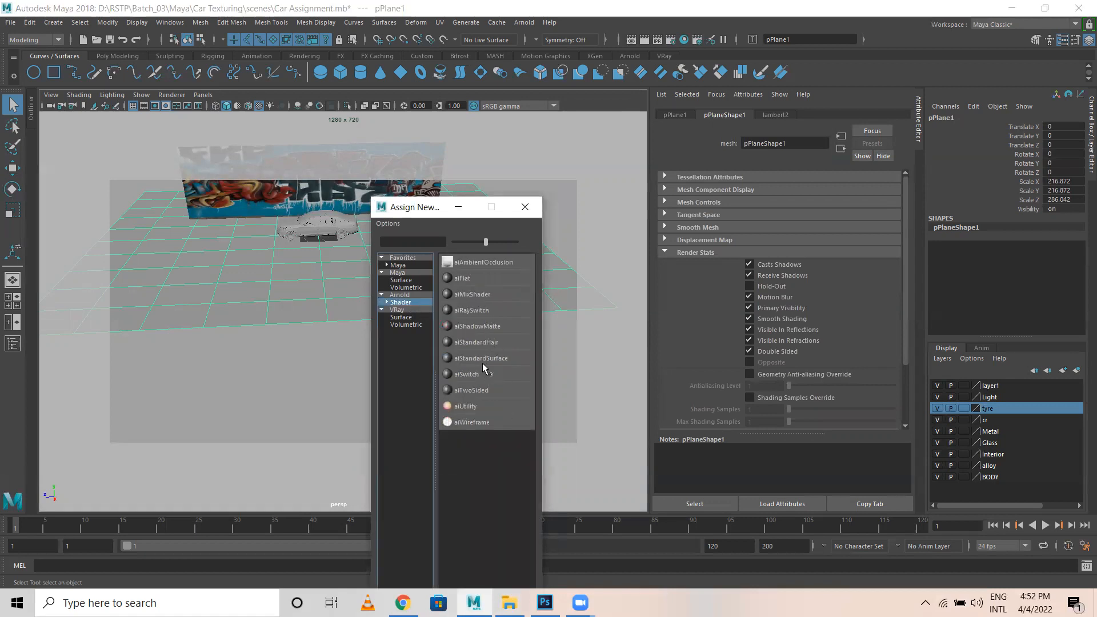
{"action": "left_click", "coordinate": [478, 358]}
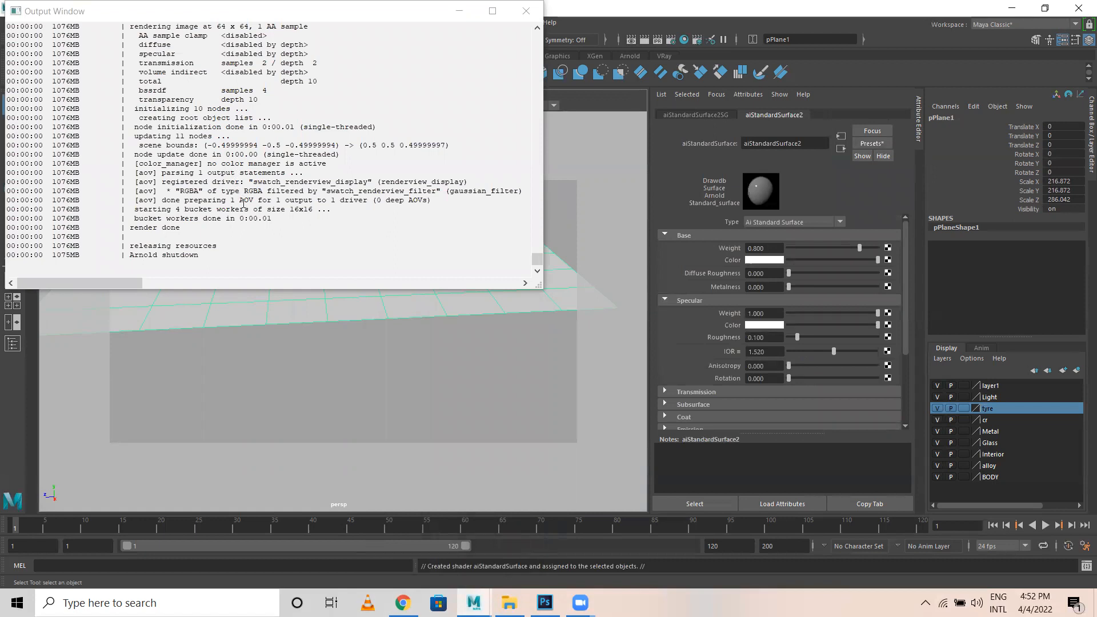
{"action": "scroll", "coordinate": [227, 230], "scroll_direction": "up", "scroll_amount": 3}
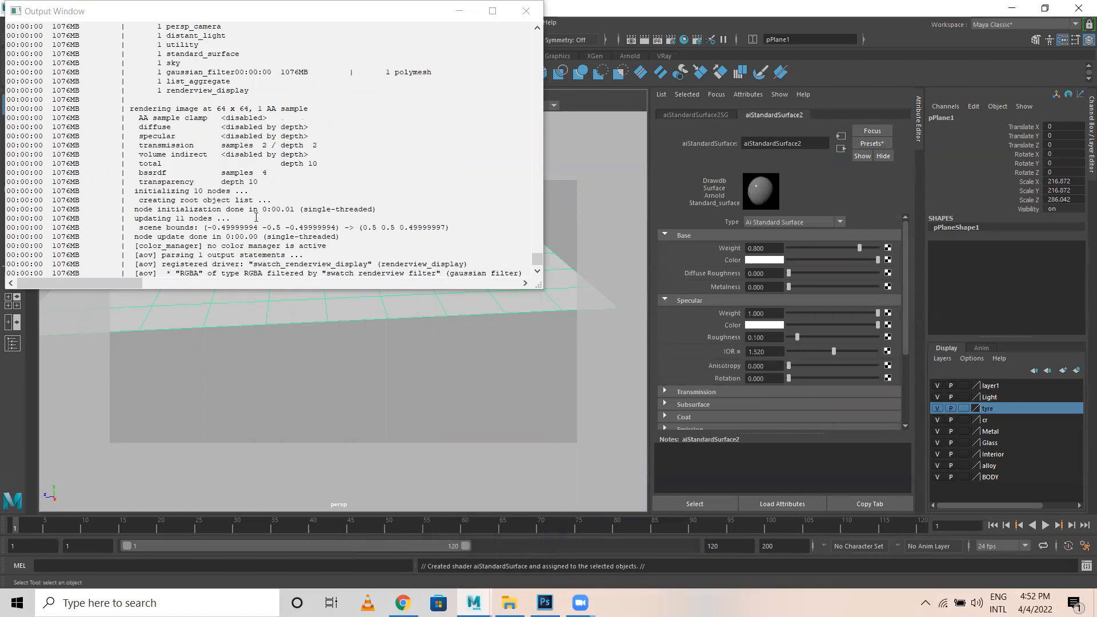
{"action": "left_click", "coordinate": [527, 10]}
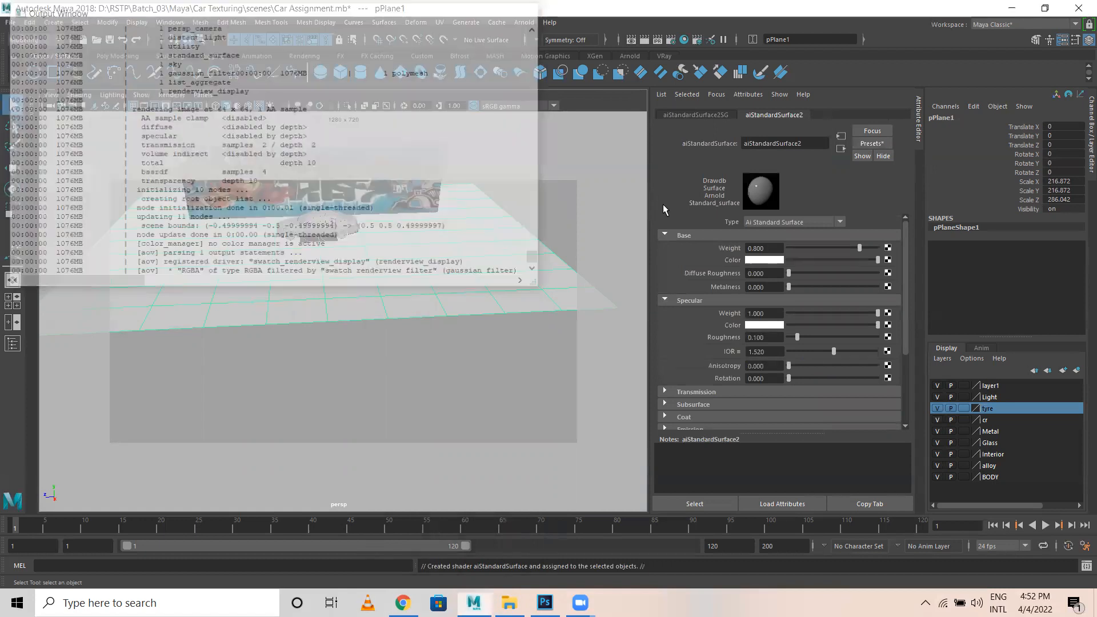
Map the ground material's Base Color to a File texture using AsphaltDamaged0037_L.jpg.
{"action": "left_click", "coordinate": [889, 260]}
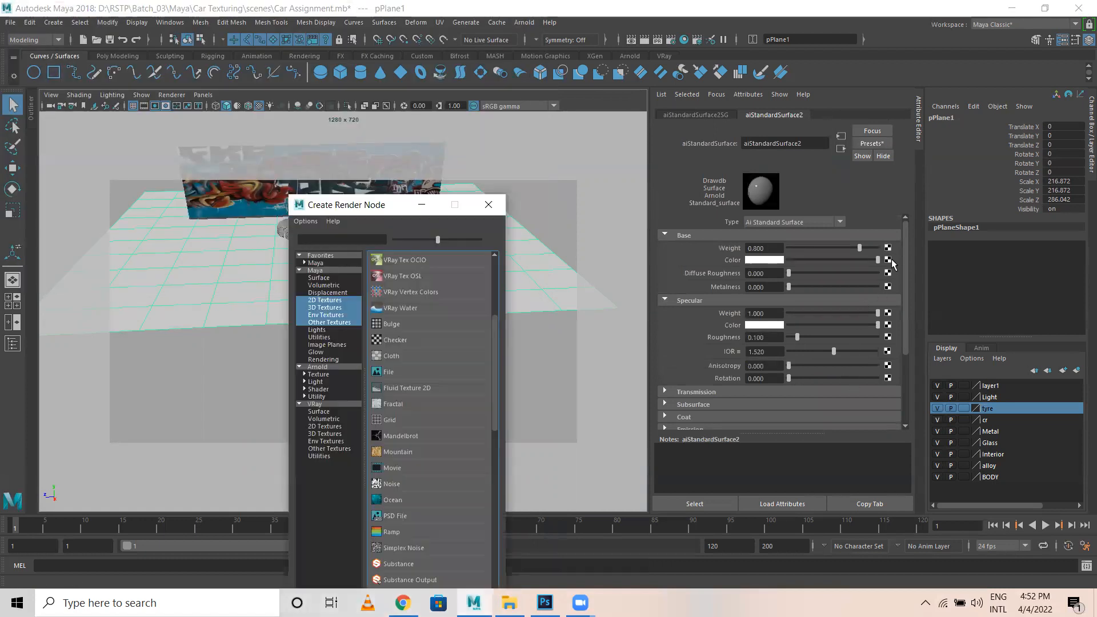
{"action": "left_click", "coordinate": [382, 372]}
{"action": "left_click", "coordinate": [890, 271]}
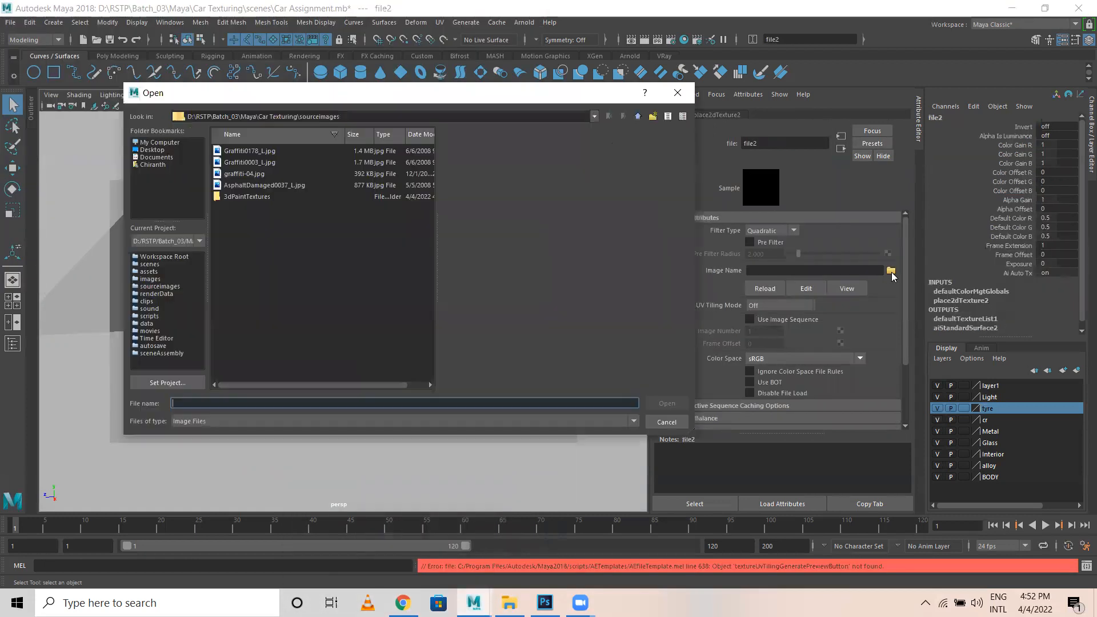
{"action": "left_click", "coordinate": [240, 175]}
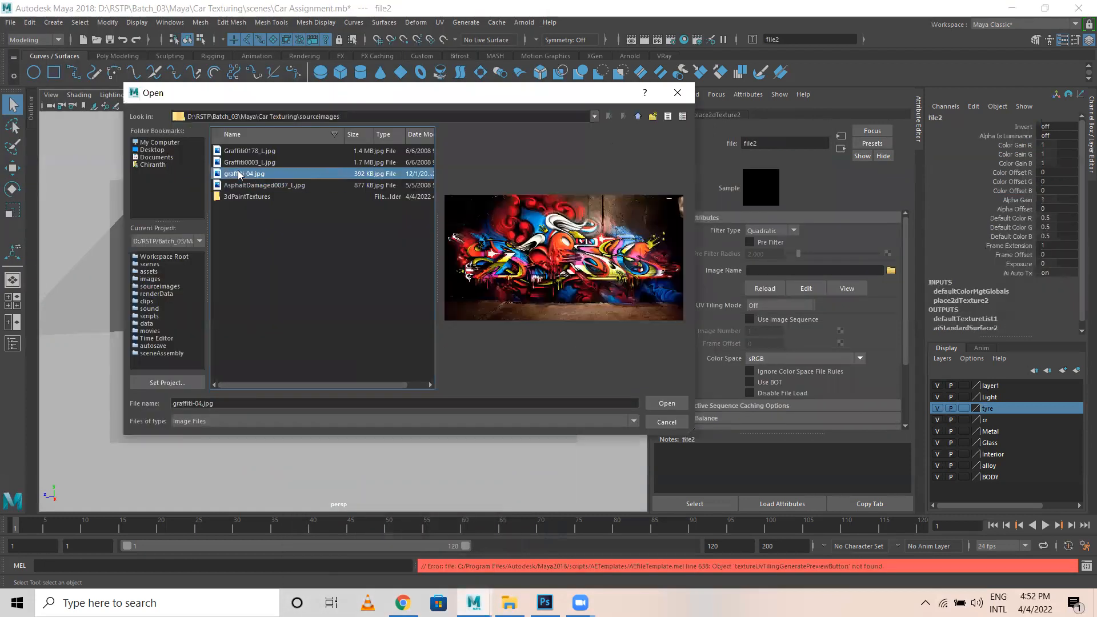
{"action": "left_click", "coordinate": [242, 163]}
{"action": "left_click", "coordinate": [240, 151]}
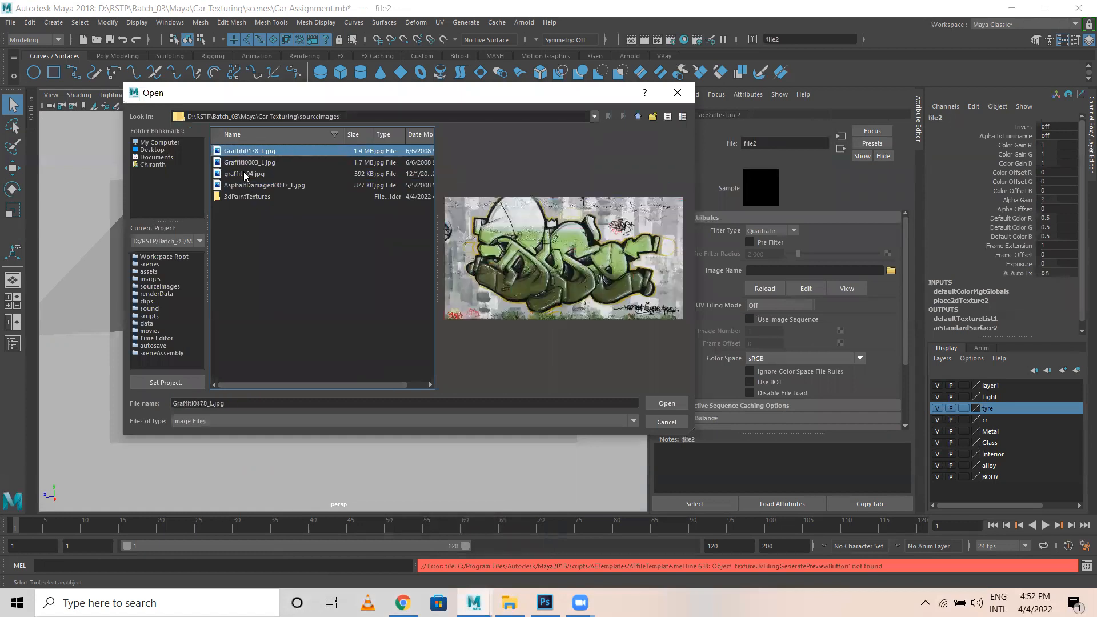
{"action": "left_click", "coordinate": [243, 175]}
{"action": "left_click", "coordinate": [244, 186]}
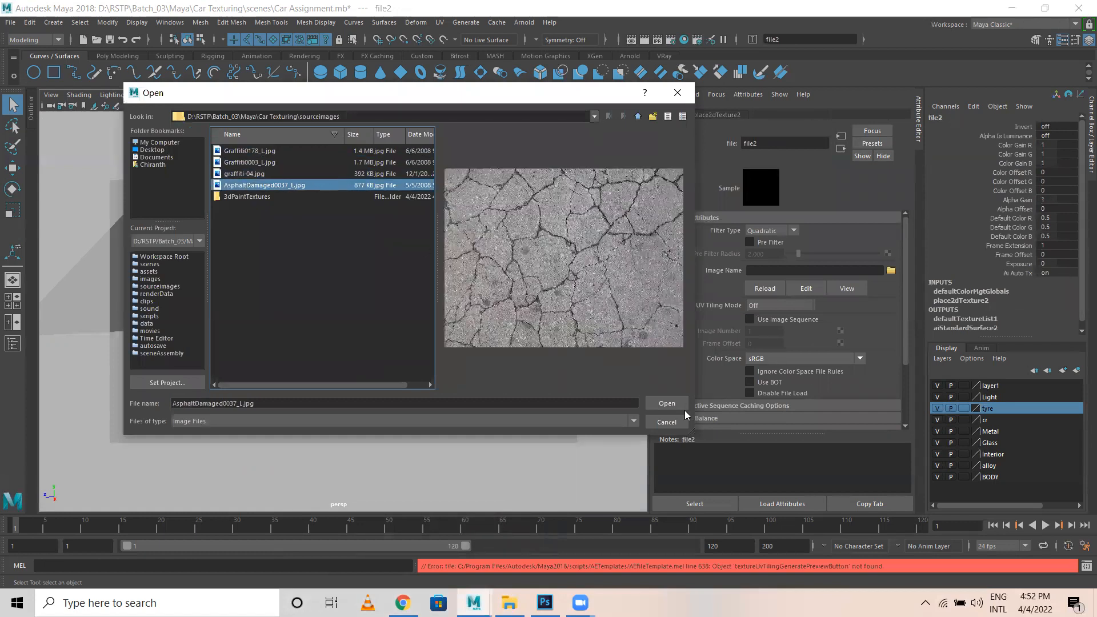
{"action": "left_click", "coordinate": [663, 403]}
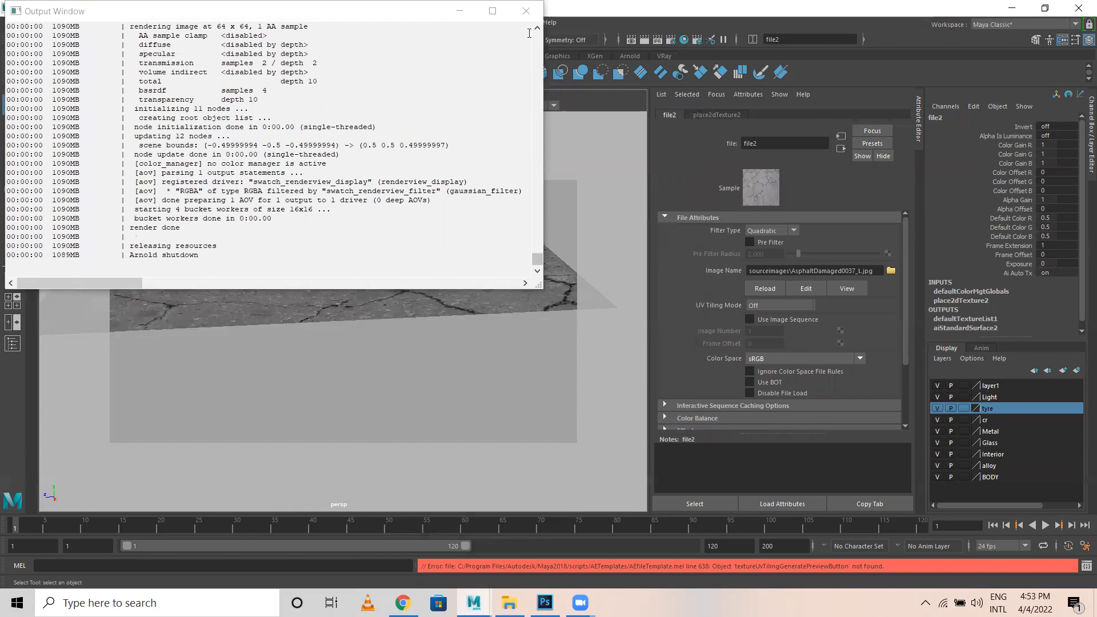
{"action": "left_click", "coordinate": [526, 11]}
Reframe the view to show the car, graffiti wall and asphalt floor front-on.
{"action": "scroll", "coordinate": [394, 256], "scroll_direction": "up", "scroll_amount": 5}
{"action": "right_click_drag", "start_coordinate": [399, 301], "coordinate": [378, 404], "text": "alt"}
{"action": "middle_click_drag", "start_coordinate": [378, 404], "coordinate": [372, 342], "text": "alt"}
{"action": "middle_click_drag", "start_coordinate": [137, 150], "coordinate": [380, 418], "text": "alt"}
{"action": "left_click_drag", "start_coordinate": [380, 418], "coordinate": [495, 406], "text": "alt"}
{"action": "middle_click_drag", "start_coordinate": [495, 407], "coordinate": [372, 359], "text": "alt"}
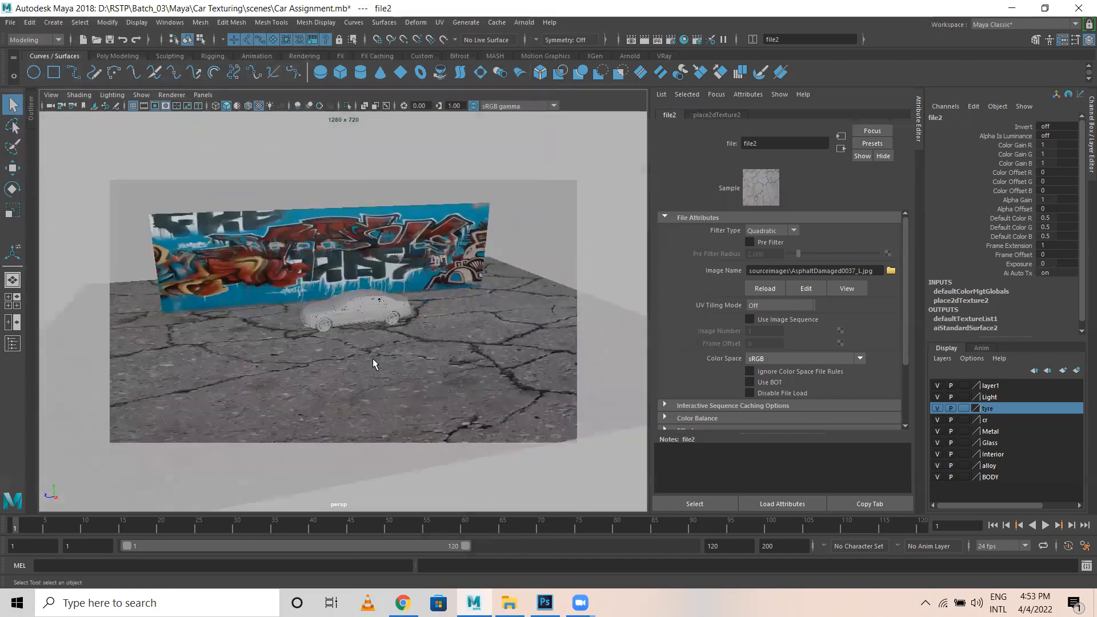
{"action": "right_click_drag", "start_coordinate": [374, 363], "coordinate": [436, 363], "text": "alt"}
Set the ground texture's placement repeat to 20 in both directions.
{"action": "left_click", "coordinate": [717, 114]}
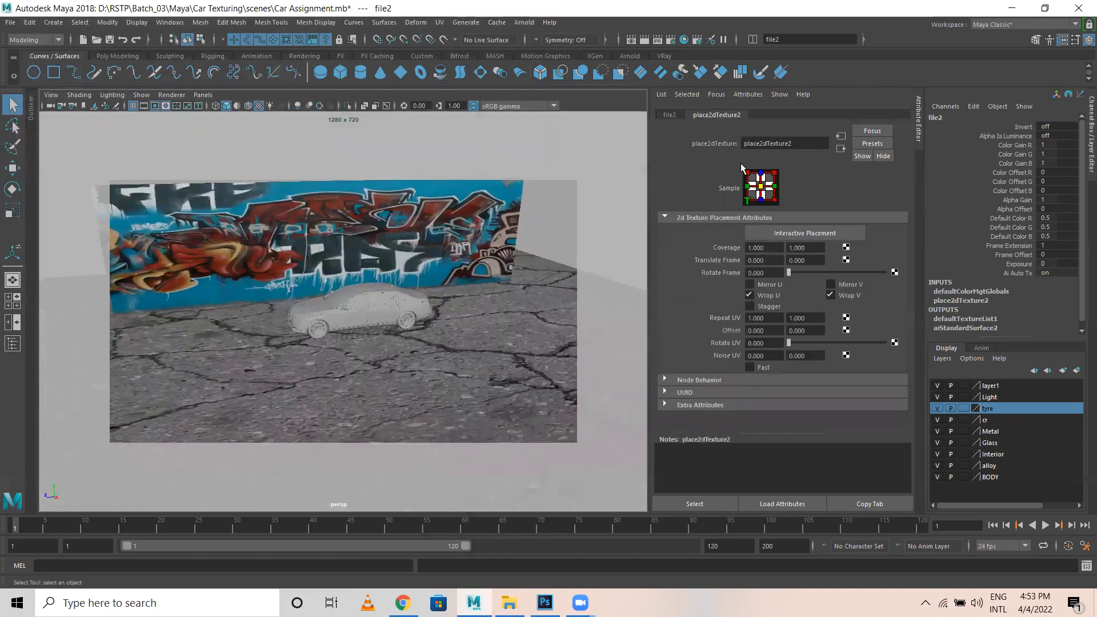
{"action": "left_click", "coordinate": [776, 319]}
{"action": "type", "text": "4"}
{"action": "key", "text": "Return"}
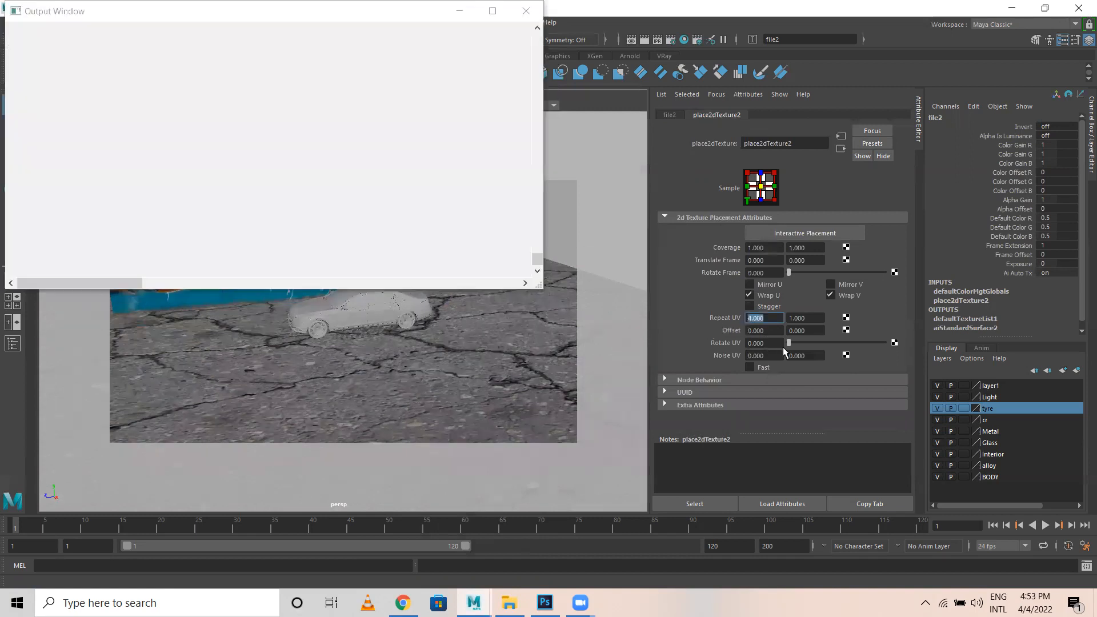
{"action": "left_click", "coordinate": [817, 318]}
{"action": "type", "text": "4"}
{"action": "key", "text": "Return"}
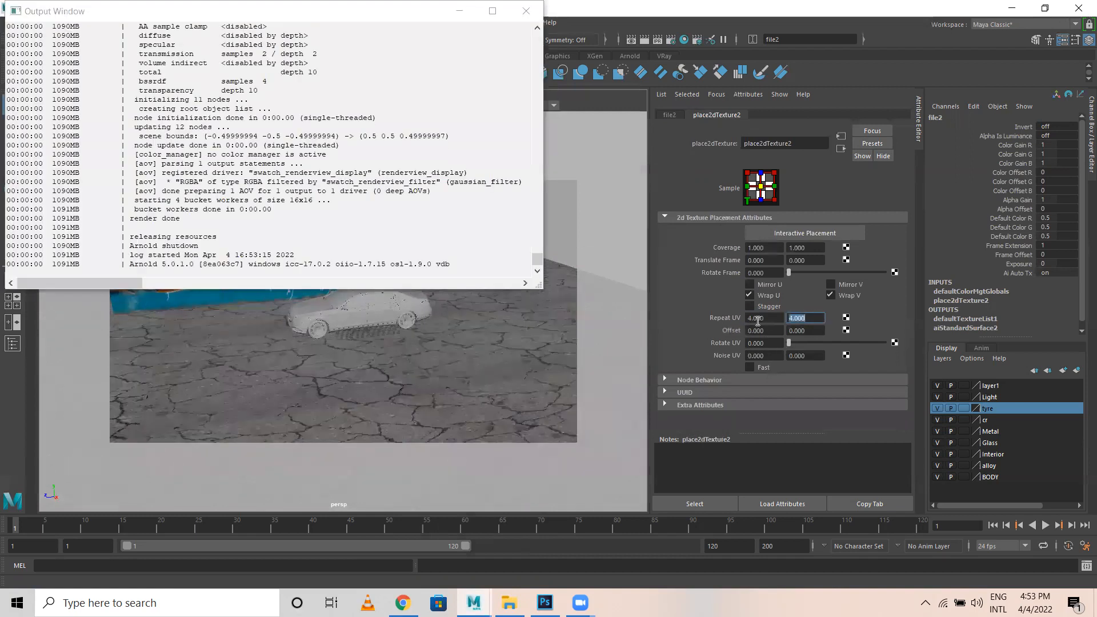
{"action": "left_click", "coordinate": [527, 14]}
{"action": "key", "text": "shift+Tab"}
{"action": "type", "text": "20"}
{"action": "left_click_drag", "start_coordinate": [812, 318], "coordinate": [727, 315]}
{"action": "type", "text": "20"}
{"action": "key", "text": "Return"}
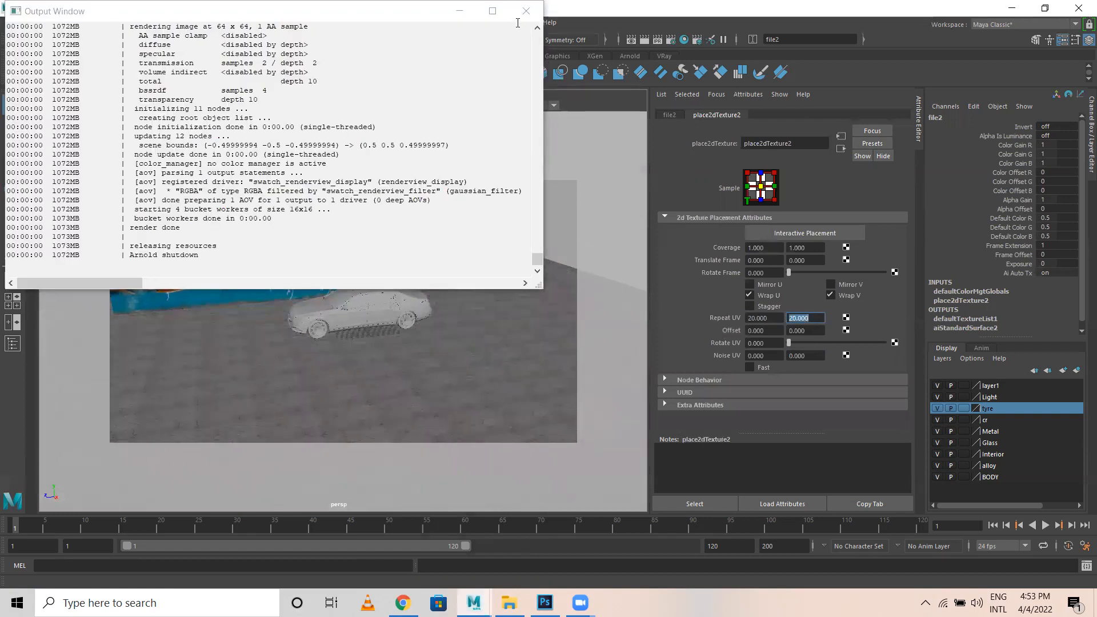
{"action": "left_click", "coordinate": [526, 11]}
Slide the graffiti wall plane farther back behind the car, to Z -27.252.
{"action": "left_click", "coordinate": [543, 259]}
{"action": "scroll", "coordinate": [410, 352], "scroll_direction": "up", "scroll_amount": 5}
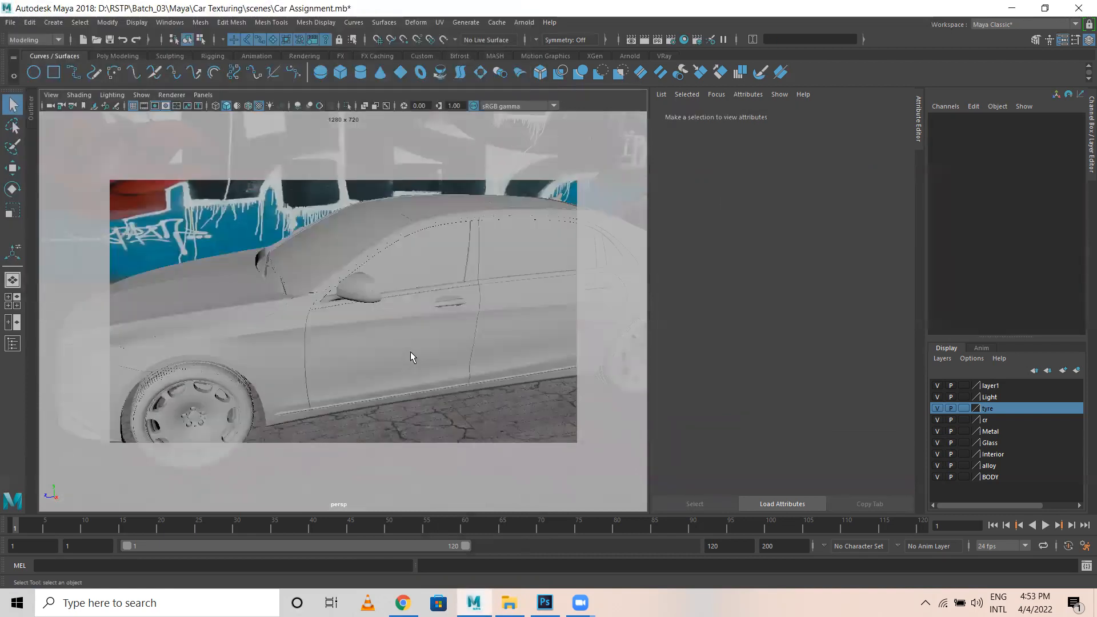
{"action": "mouse_move", "coordinate": [404, 341]}
{"action": "left_mouse_down", "text": "alt"}
{"action": "mouse_move", "coordinate": [458, 328]}
{"action": "mouse_move", "coordinate": [404, 352]}
{"action": "left_mouse_up", "text": "alt"}
{"action": "scroll", "coordinate": [458, 328], "scroll_direction": "down", "scroll_amount": 6}
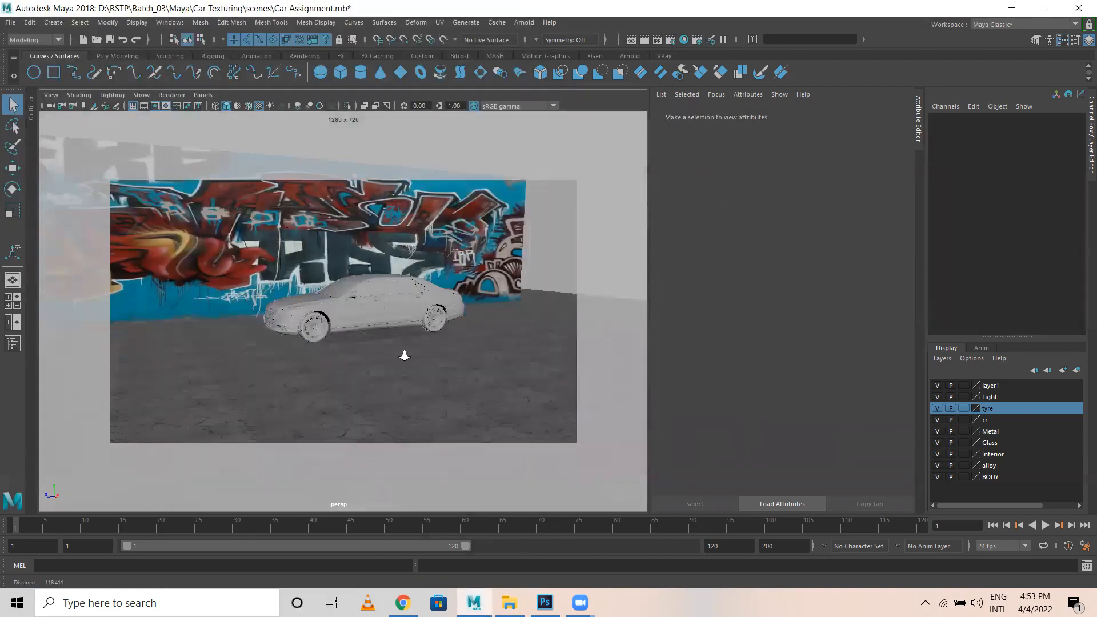
{"action": "scroll", "coordinate": [449, 320], "scroll_direction": "up", "scroll_amount": 4}
{"action": "left_click_drag", "start_coordinate": [449, 325], "coordinate": [457, 358], "text": "alt"}
{"action": "scroll", "coordinate": [458, 357], "scroll_direction": "down", "scroll_amount": 5}
{"action": "left_click_drag", "start_coordinate": [362, 377], "coordinate": [355, 372], "text": "alt"}
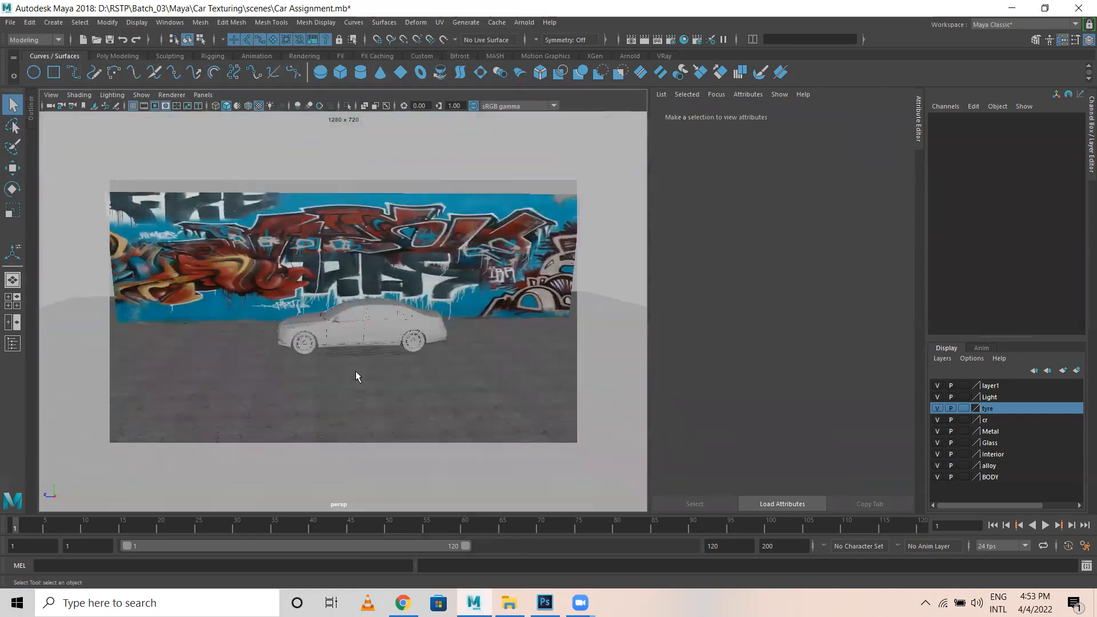
{"action": "left_click", "coordinate": [164, 291]}
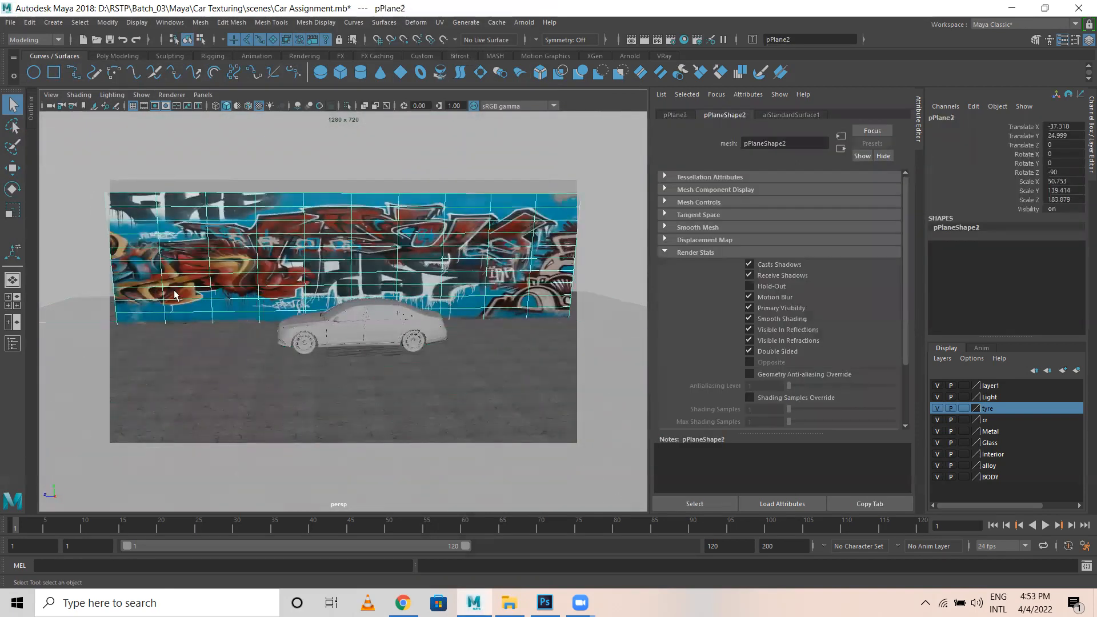
{"action": "key", "text": "w"}
{"action": "left_click_drag", "start_coordinate": [297, 258], "coordinate": [332, 281]}
Reframe the car and wall from a slightly higher angle and reselect the graffiti wall.
{"action": "scroll", "coordinate": [433, 412], "scroll_direction": "up", "scroll_amount": 5}
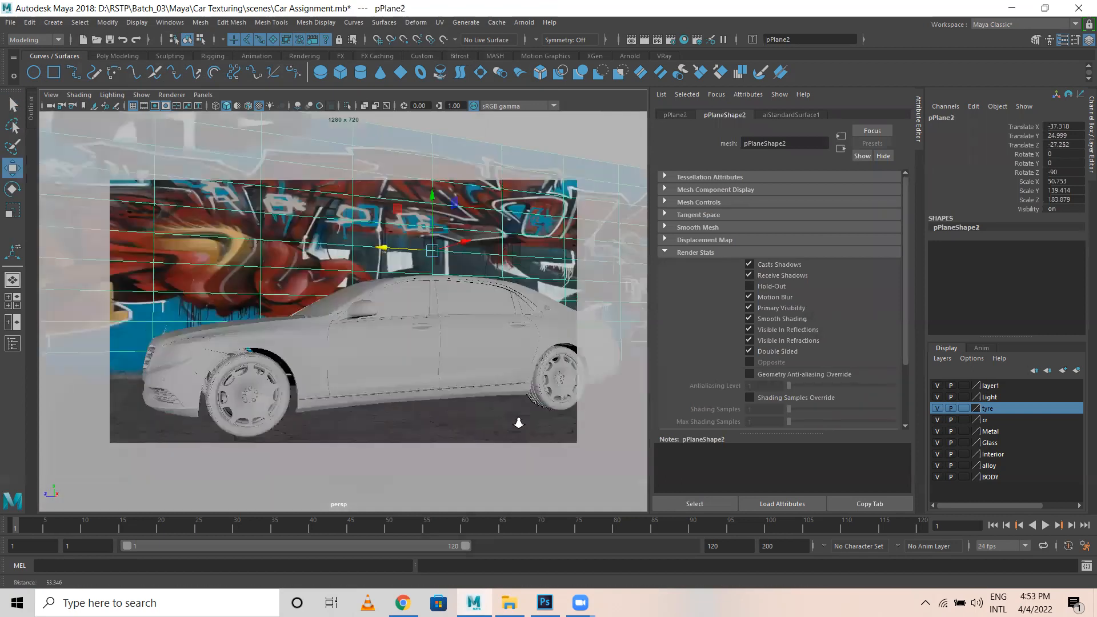
{"action": "scroll", "coordinate": [433, 412], "scroll_direction": "down", "scroll_amount": 5}
{"action": "left_click_drag", "start_coordinate": [434, 413], "coordinate": [274, 250], "text": "alt"}
{"action": "scroll", "coordinate": [316, 370], "scroll_direction": "down", "scroll_amount": 5}
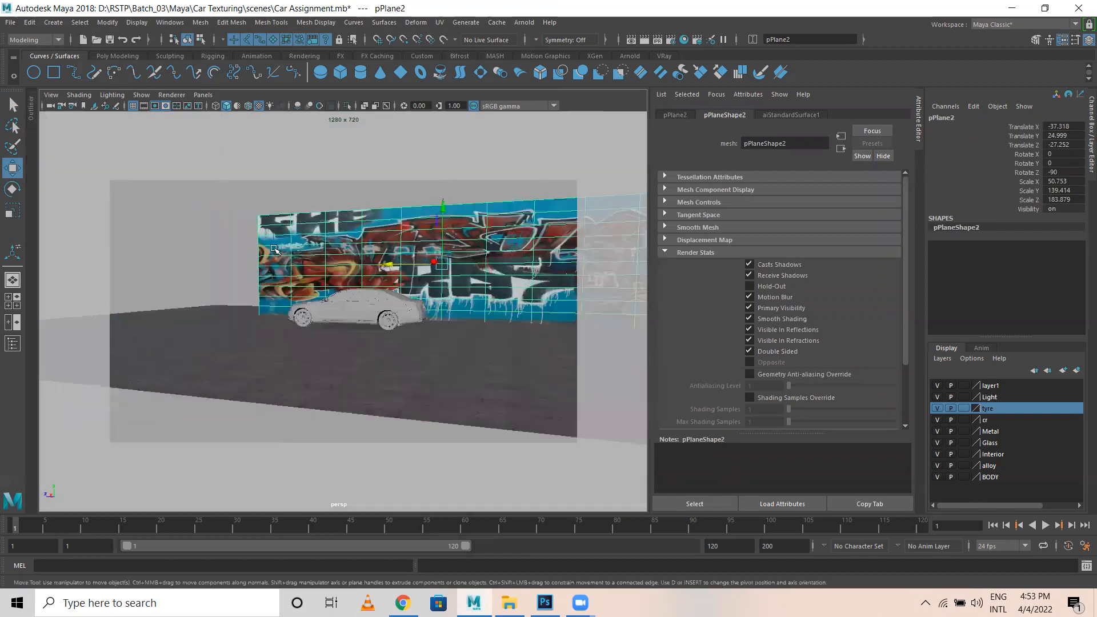
{"action": "left_click", "coordinate": [366, 189]}
{"action": "left_click_drag", "start_coordinate": [478, 305], "coordinate": [484, 367], "text": "alt"}
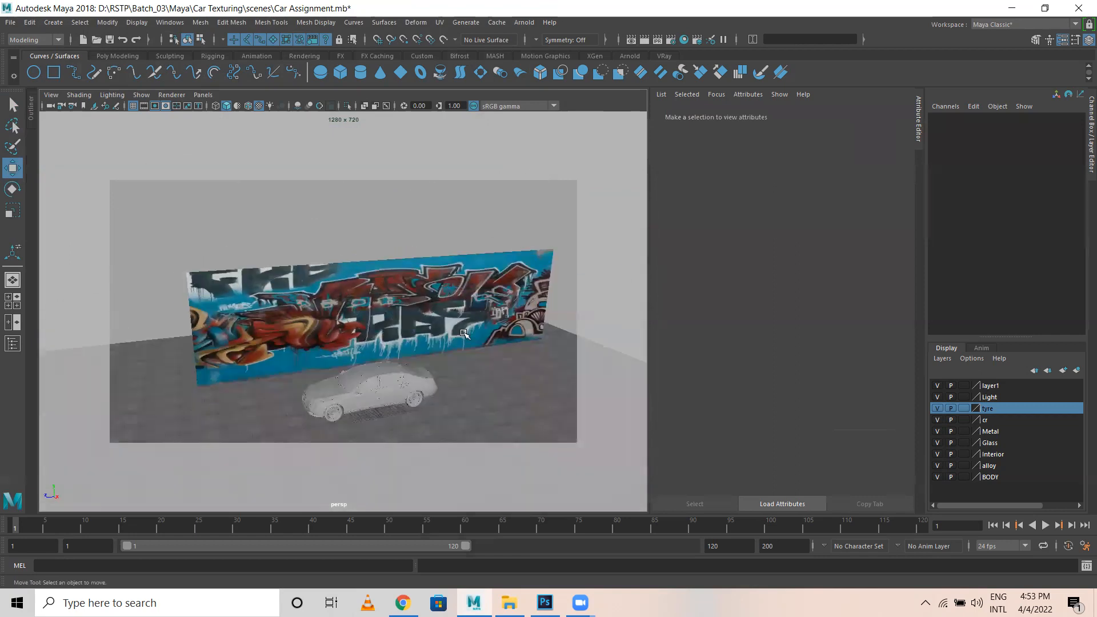
{"action": "left_click", "coordinate": [440, 309]}
Lower the wall's specular weight to 0.617 and IOR to 0.572, with a light grey specular colour.
{"action": "left_click", "coordinate": [797, 114]}
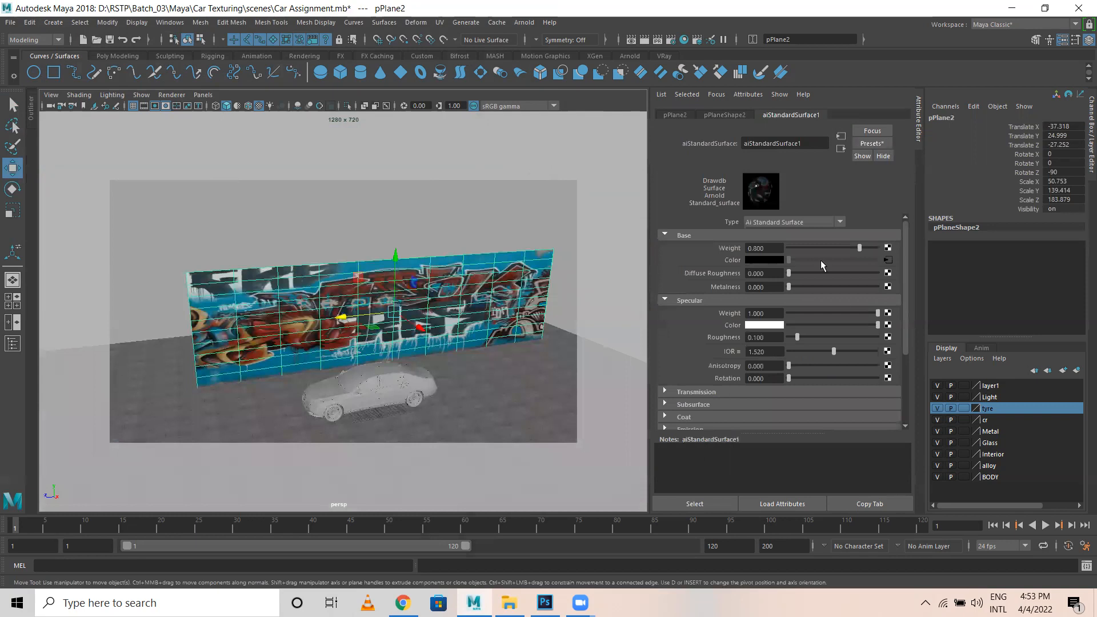
{"action": "scroll", "coordinate": [840, 297], "scroll_direction": "down", "scroll_amount": 2}
{"action": "left_click", "coordinate": [843, 279]}
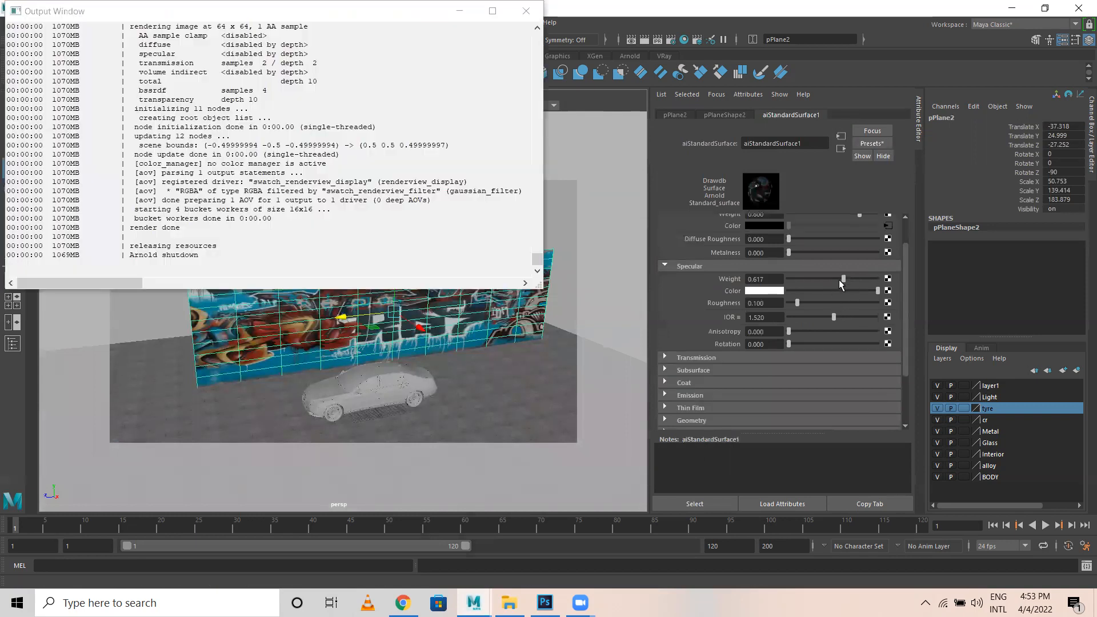
{"action": "left_click", "coordinate": [823, 316]}
{"action": "left_click", "coordinate": [805, 317]}
{"action": "left_click", "coordinate": [825, 291]}
{"action": "left_click", "coordinate": [832, 290]}
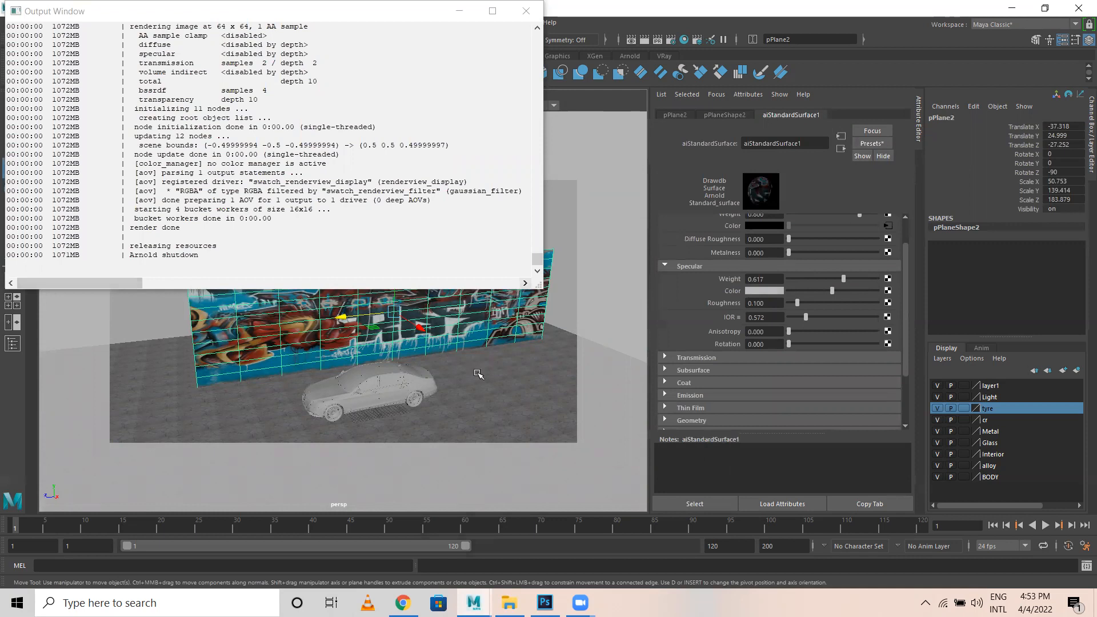
Give the ground plane a grey specular colour and specular IOR 0.809.
{"action": "left_click", "coordinate": [478, 373]}
{"action": "left_click", "coordinate": [814, 290]}
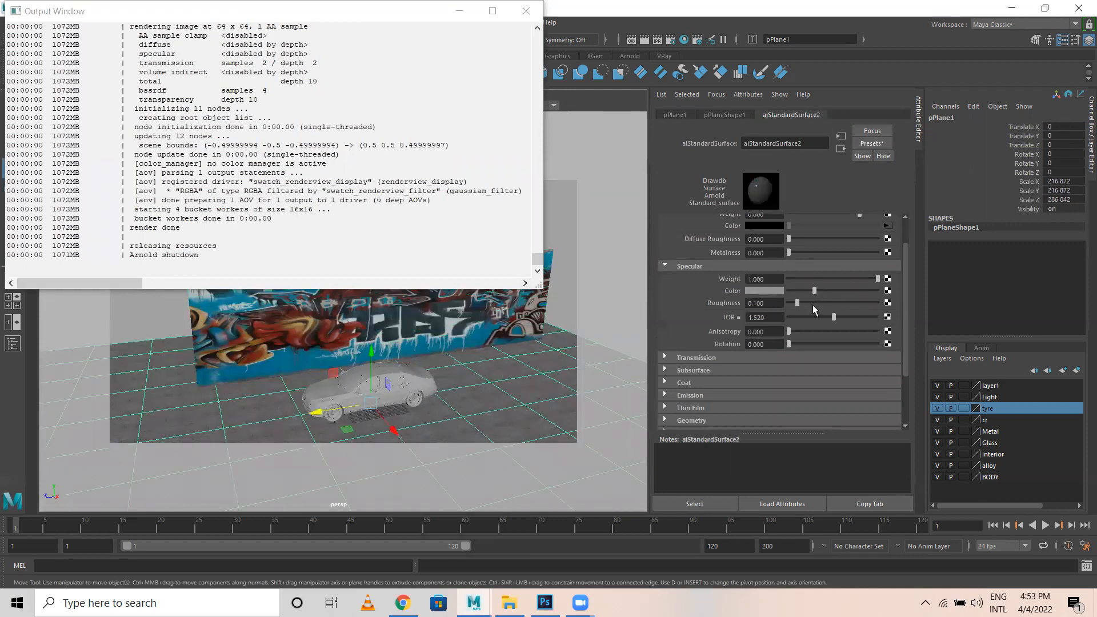
{"action": "left_click", "coordinate": [812, 317]}
{"action": "left_click", "coordinate": [526, 11]}
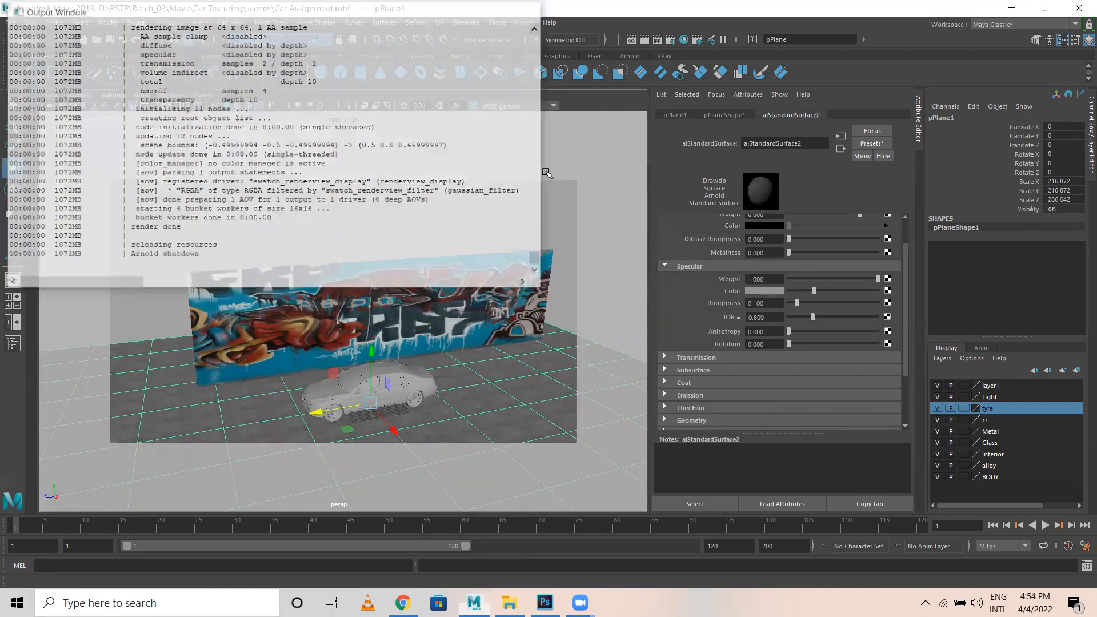
Frame a close, low front-side view of the car.
{"action": "left_click", "coordinate": [551, 200]}
{"action": "scroll", "coordinate": [490, 195], "scroll_direction": "up", "scroll_amount": 5}
{"action": "middle_click_drag", "start_coordinate": [490, 195], "coordinate": [519, 116], "text": "alt"}
{"action": "scroll", "coordinate": [445, 249], "scroll_direction": "down", "scroll_amount": 2}
{"action": "scroll", "coordinate": [404, 237], "scroll_direction": "up", "scroll_amount": 3}
{"action": "middle_click_drag", "start_coordinate": [583, 365], "coordinate": [502, 259], "text": "alt"}
{"action": "scroll", "coordinate": [478, 254], "scroll_direction": "up", "scroll_amount": 2}
{"action": "left_click_drag", "start_coordinate": [454, 248], "coordinate": [469, 214], "text": "alt"}
{"action": "middle_click_drag", "start_coordinate": [469, 214], "coordinate": [477, 311], "text": "alt"}
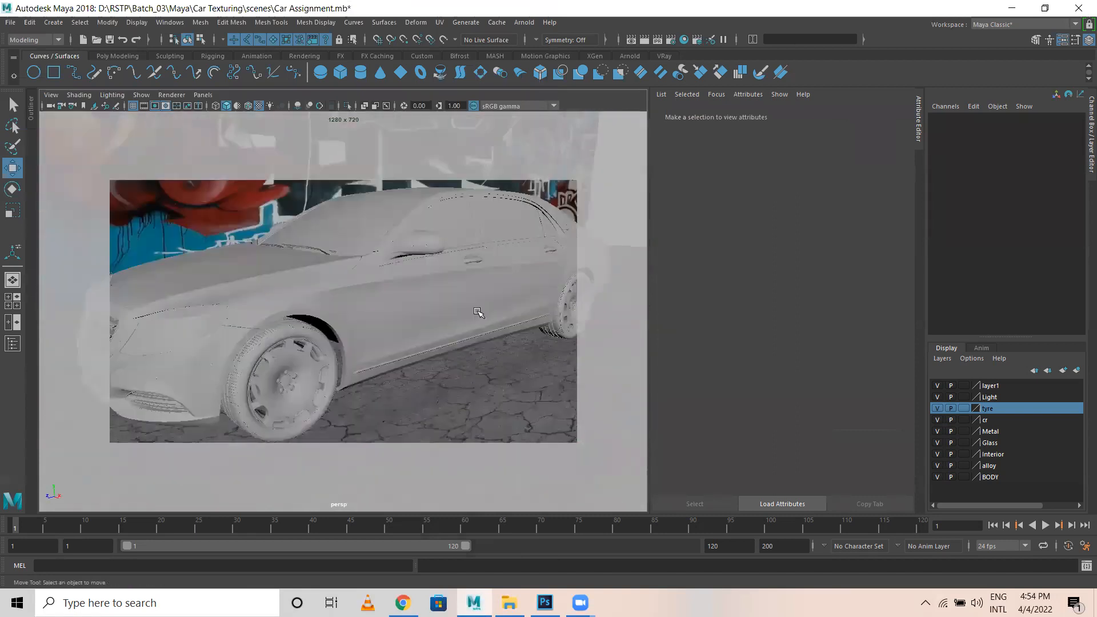
{"action": "left_click_drag", "start_coordinate": [478, 312], "coordinate": [382, 282], "text": "alt"}
Assign a new Arnold aiStandardSurface to the car body and rename it Car_Paint.
{"action": "left_click", "coordinate": [384, 283]}
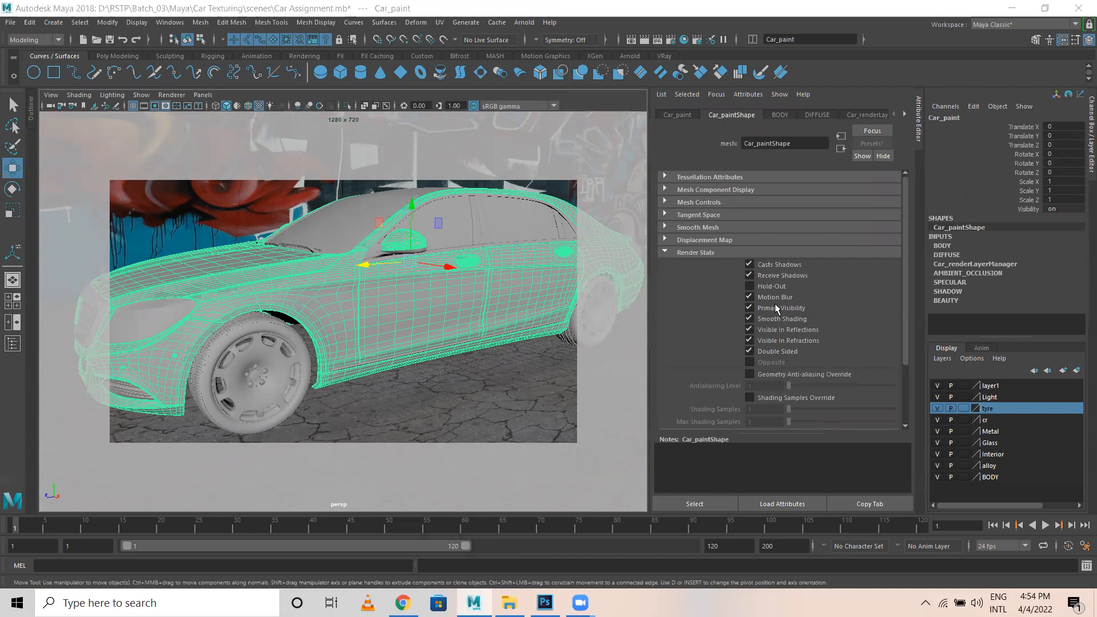
{"action": "right_click_drag", "start_coordinate": [398, 295], "coordinate": [430, 574]}
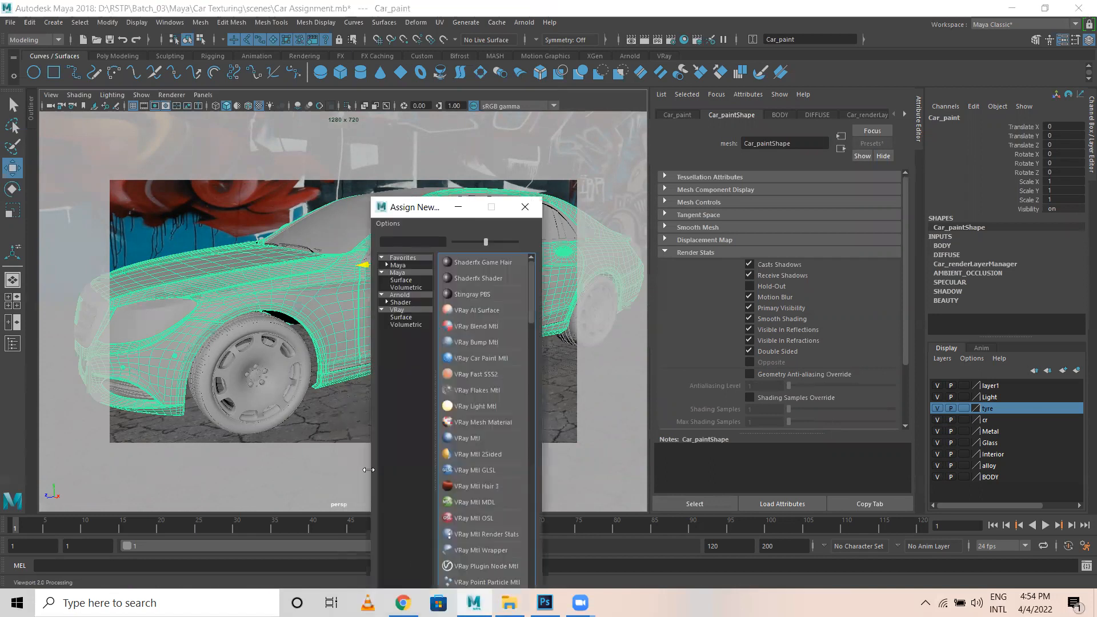
{"action": "left_click", "coordinate": [400, 303]}
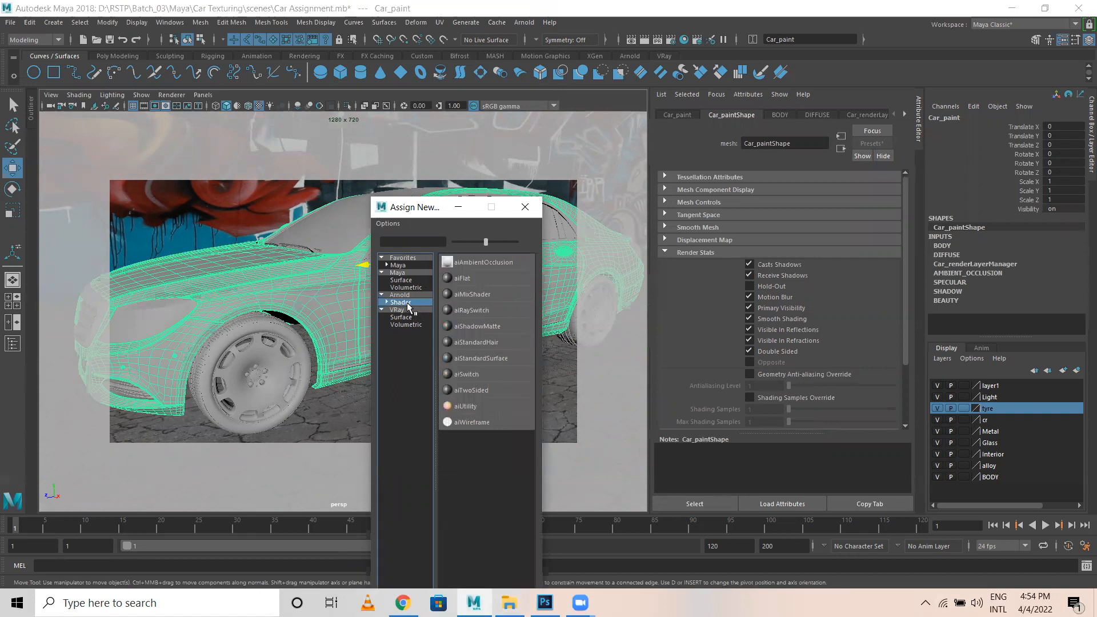
{"action": "left_click", "coordinate": [468, 361]}
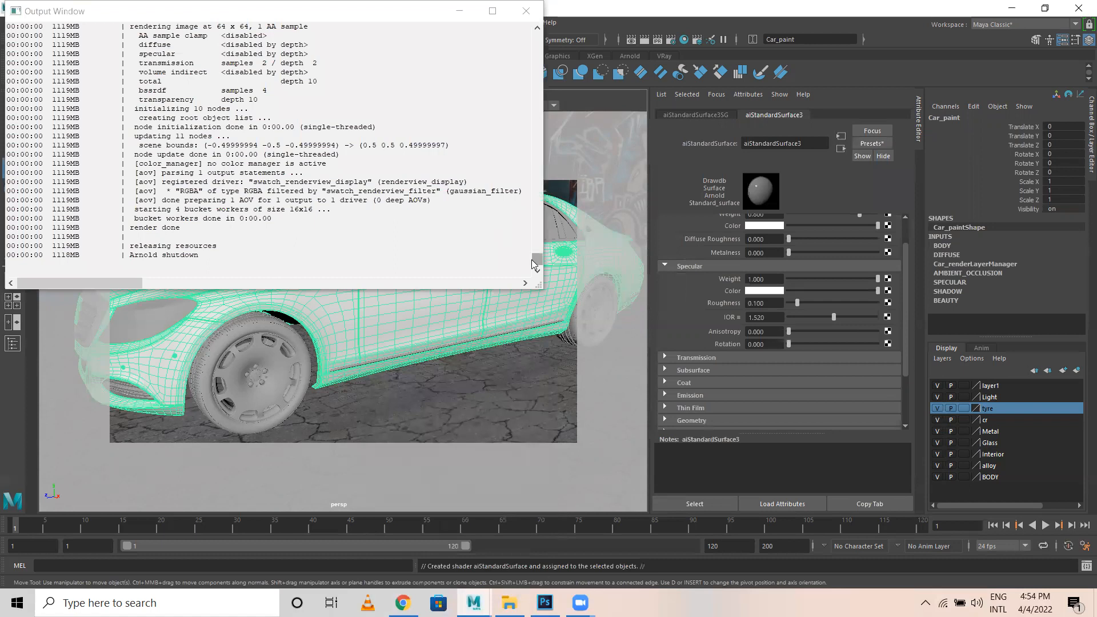
{"action": "left_click", "coordinate": [527, 11]}
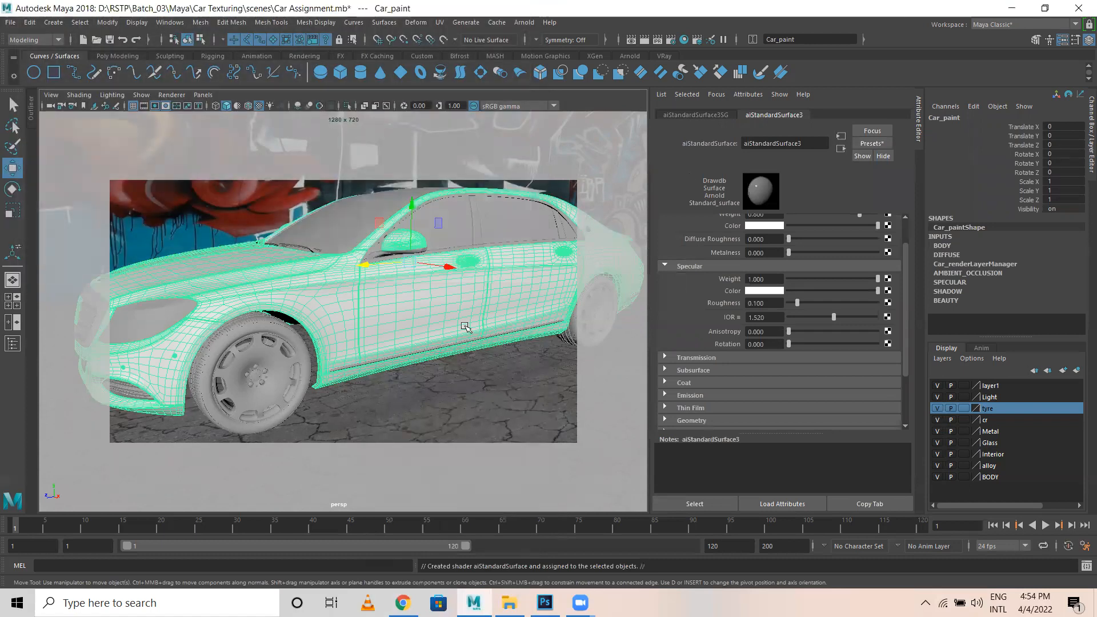
{"action": "left_click", "coordinate": [799, 147]}
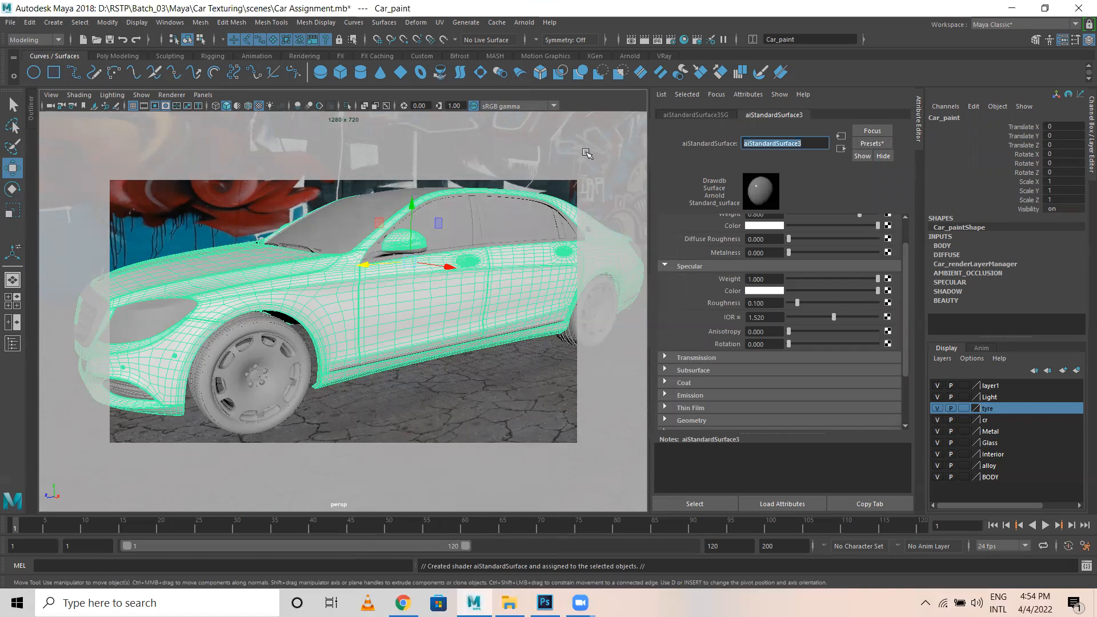
{"action": "type", "text": "Car Paint"}
{"action": "key", "text": "Return"}
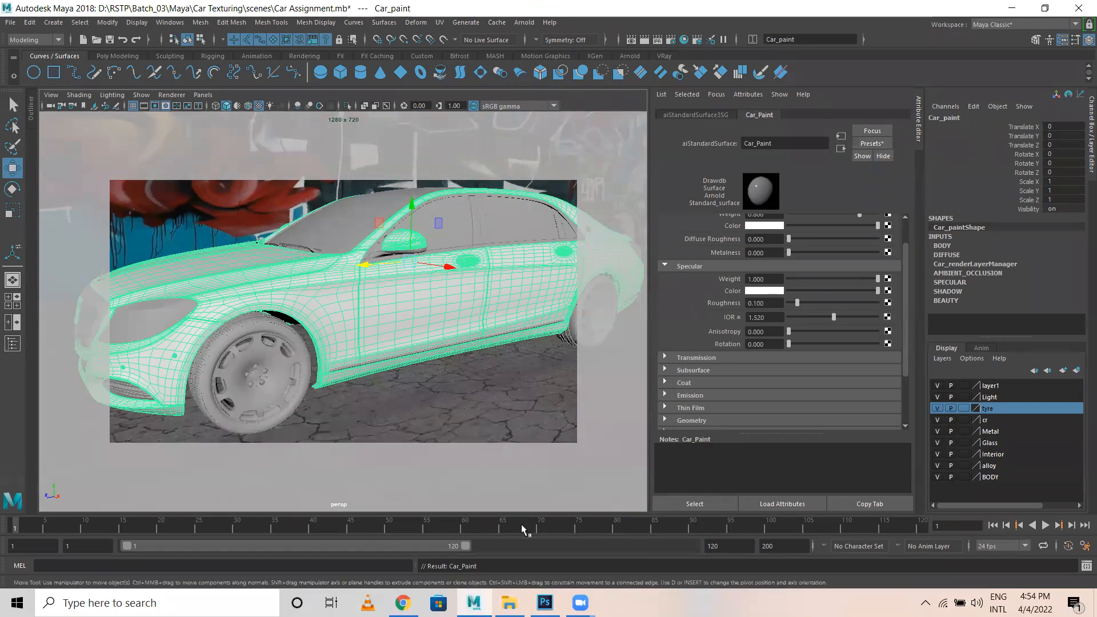
Replace Car_Paint with the Car_Paint_Metallic preset: blue base, roughness 0.400, IOR 5.000.
{"action": "left_click", "coordinate": [871, 144]}
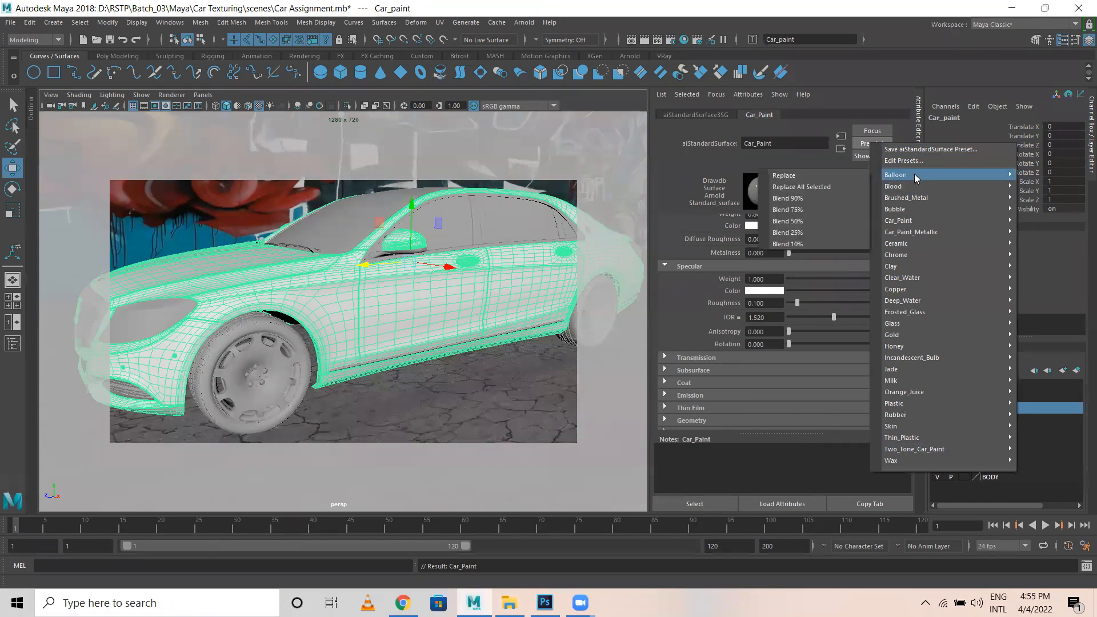
{"action": "mouse_move", "coordinate": [910, 235]}
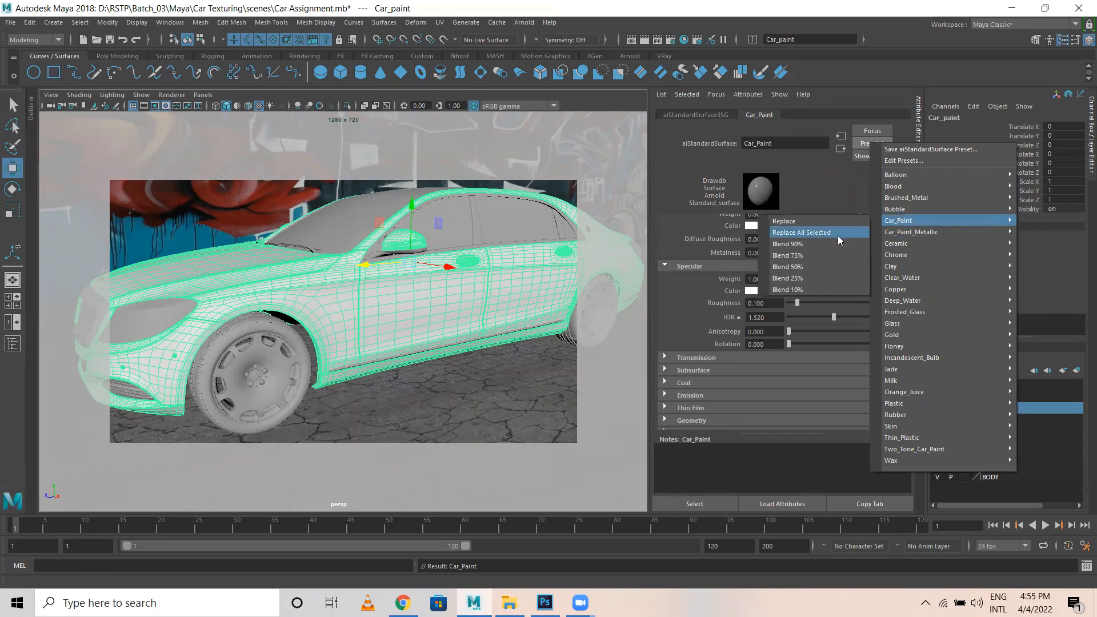
{"action": "left_click", "coordinate": [807, 234]}
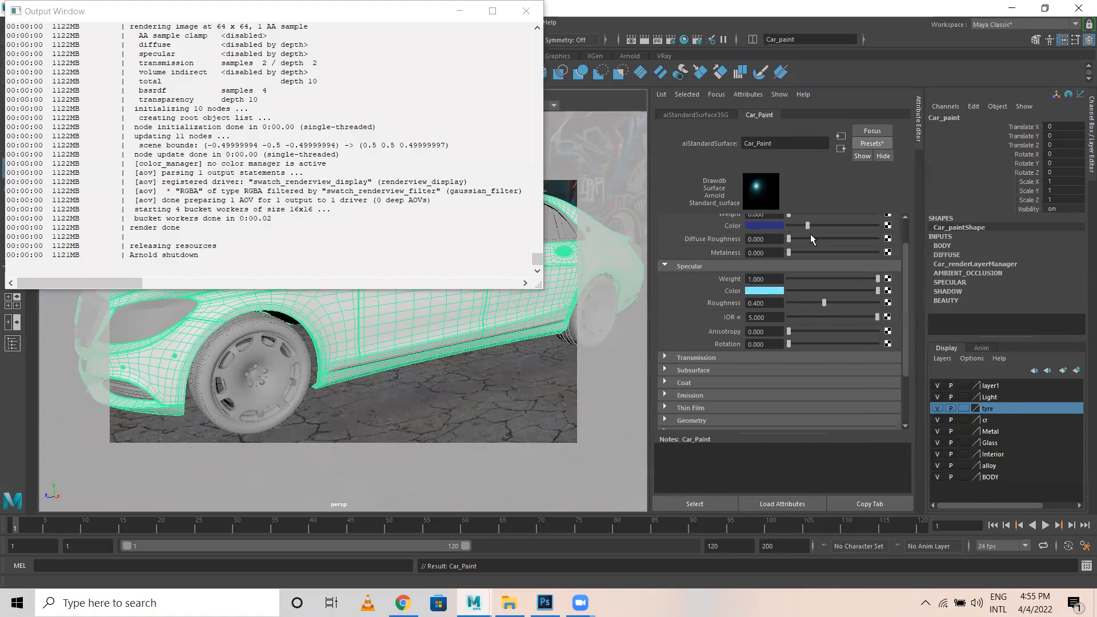
{"action": "left_click", "coordinate": [531, 13]}
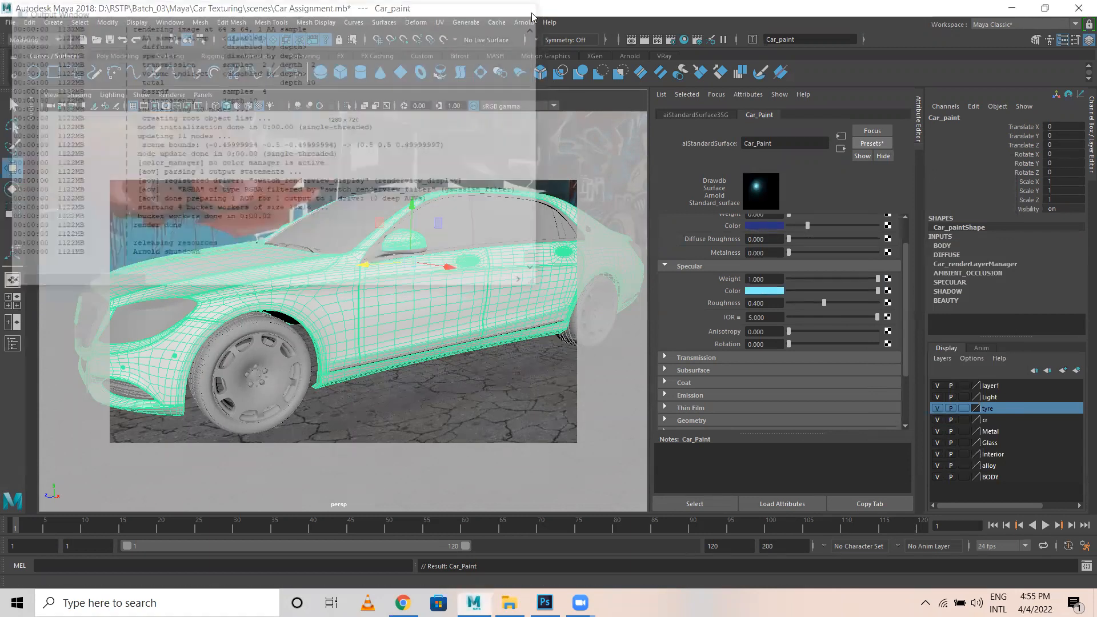
{"action": "left_click", "coordinate": [343, 405]}
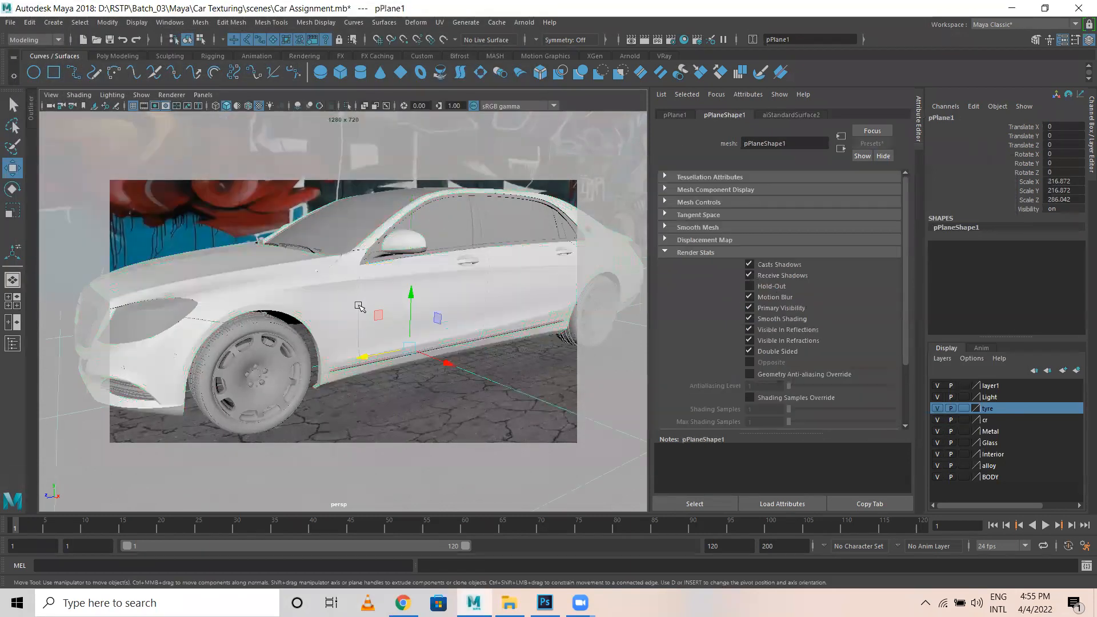
Show the car in textured display and look through its render layer tabs, including DIFFUSE.
{"action": "left_click", "coordinate": [482, 284]}
{"action": "key", "text": "6"}
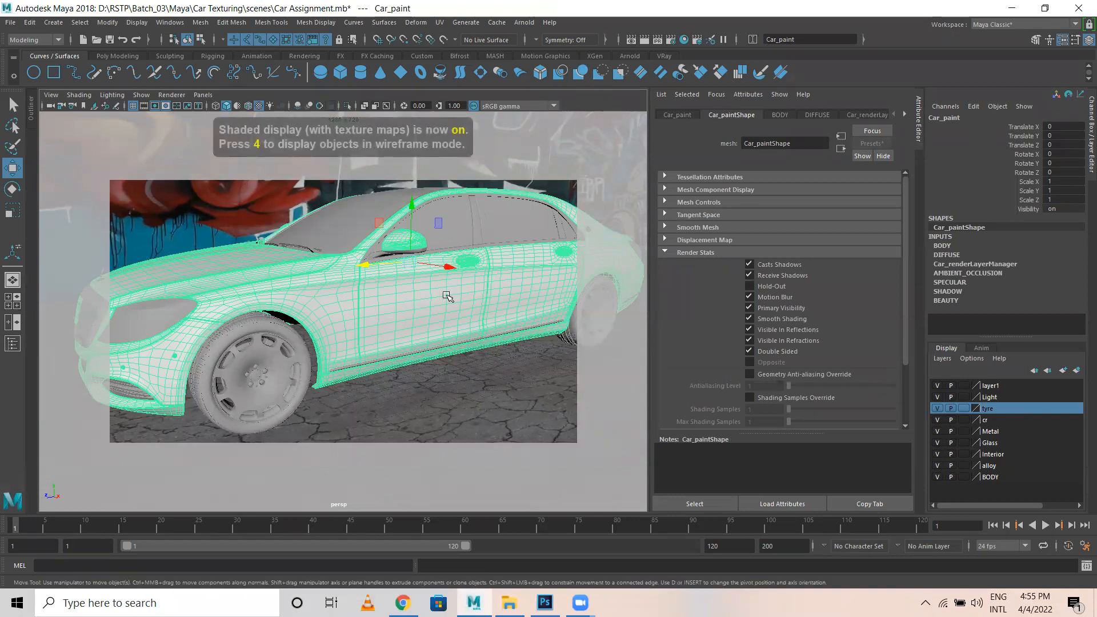
{"action": "key", "text": "6"}
{"action": "left_click", "coordinate": [865, 116]}
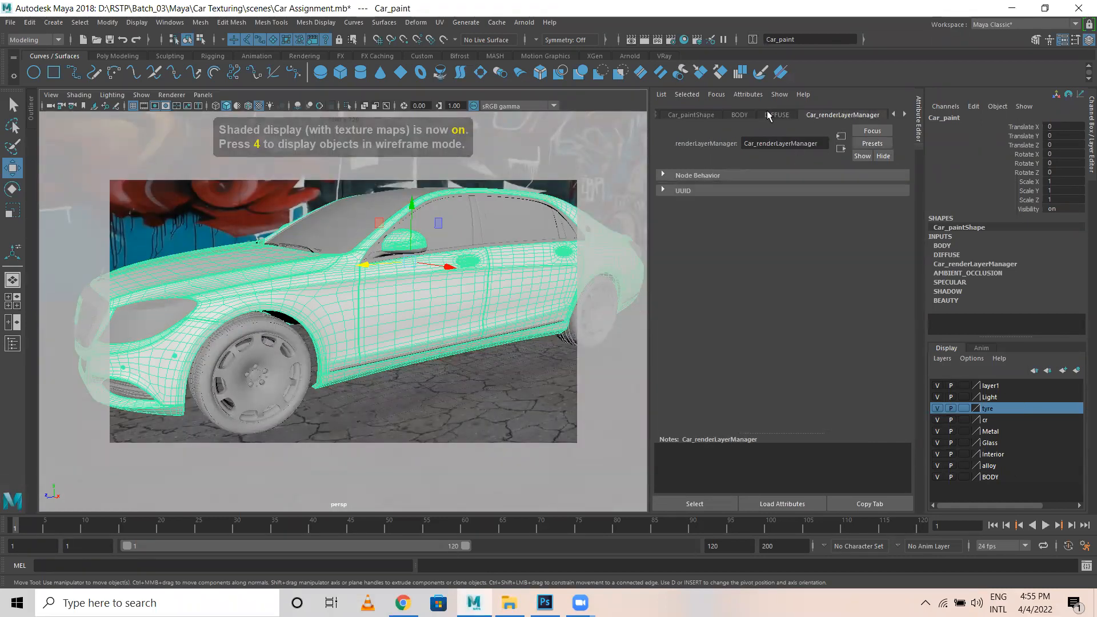
{"action": "left_click", "coordinate": [771, 115]}
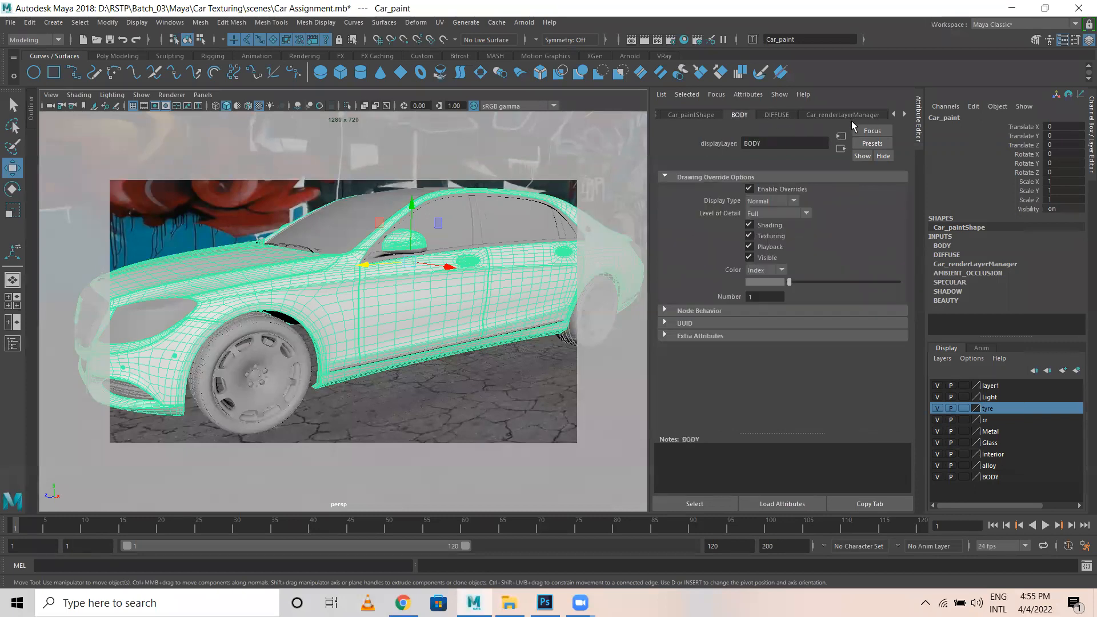
{"action": "left_click", "coordinate": [824, 116]}
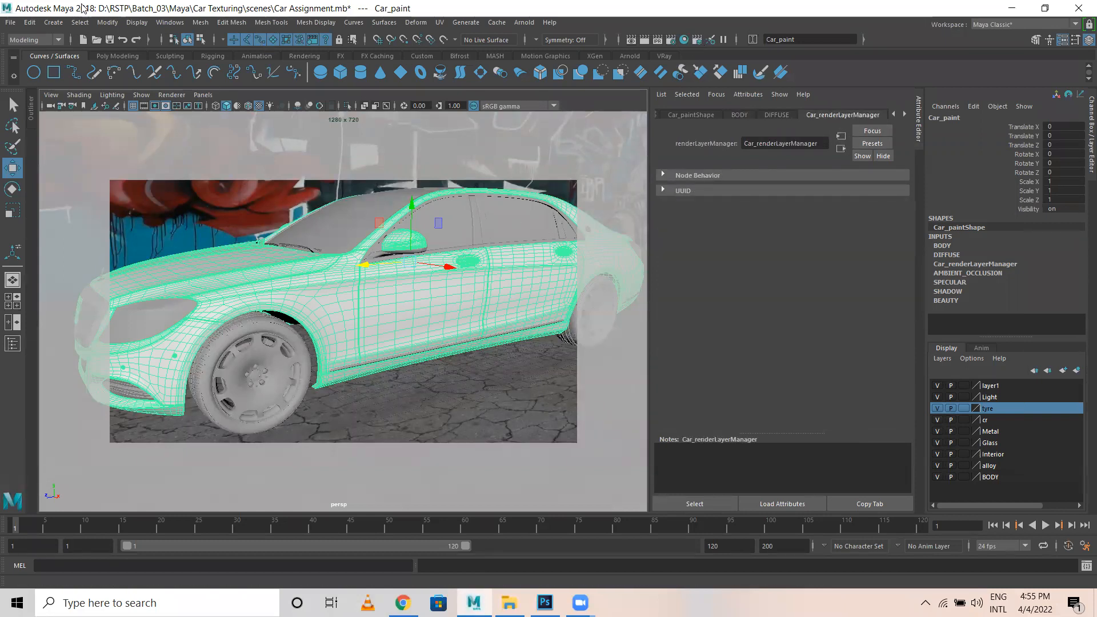
Run Edit > Delete by Type on the selected car.
{"action": "left_click", "coordinate": [29, 23]}
{"action": "mouse_move", "coordinate": [105, 158]}
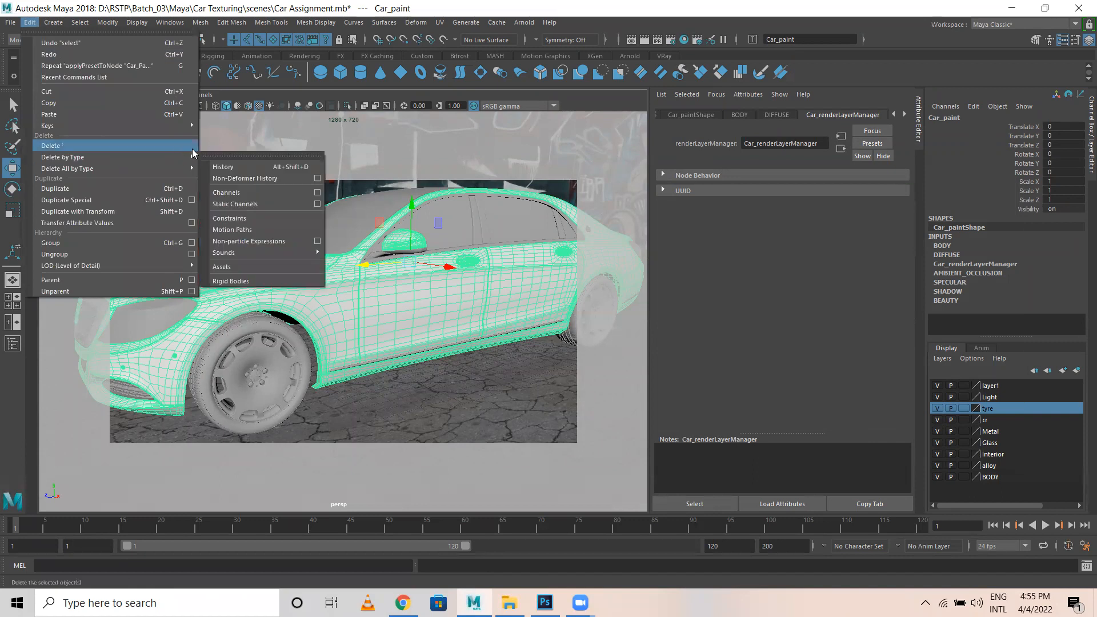
{"action": "left_click", "coordinate": [241, 168]}
{"action": "scroll", "coordinate": [841, 117], "scroll_direction": "down", "scroll_amount": 5}
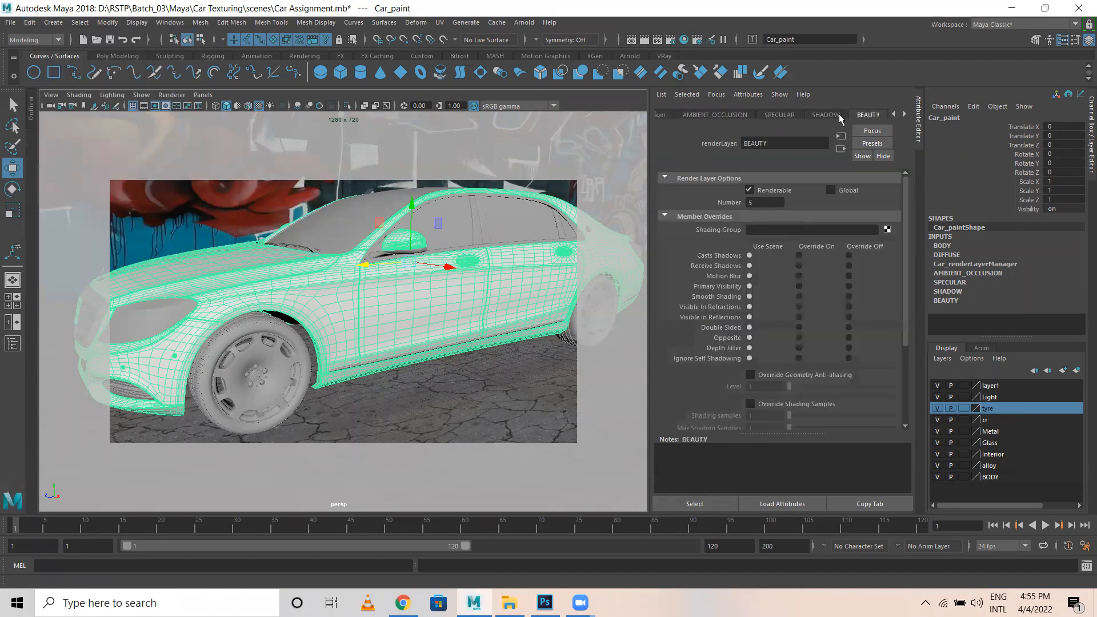
{"action": "scroll", "coordinate": [821, 297], "scroll_direction": "up", "scroll_amount": 2}
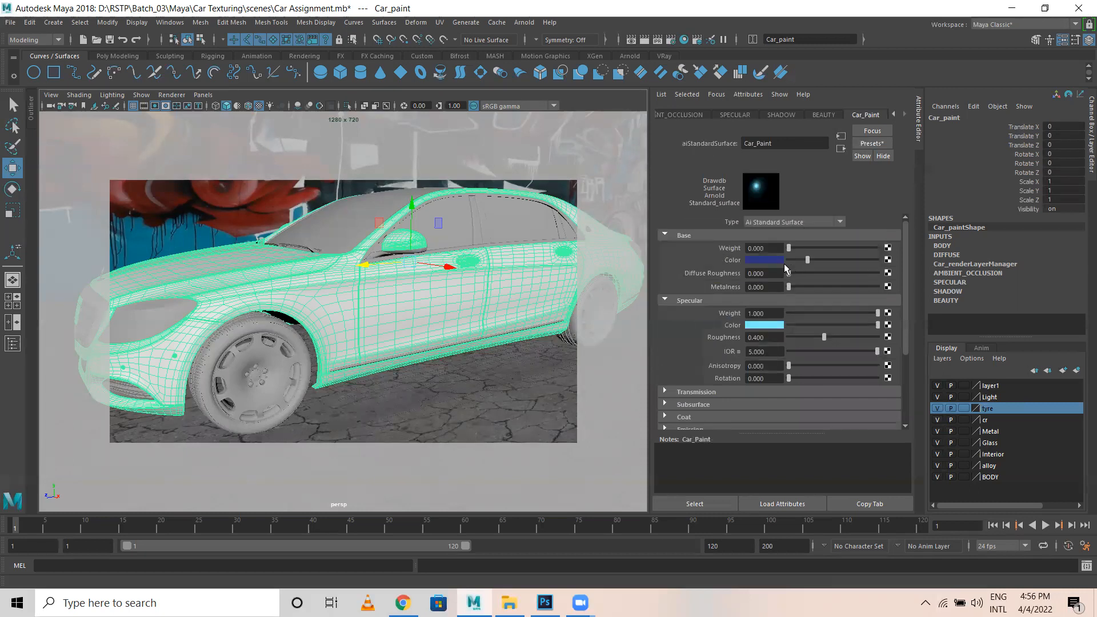
Change the Car_Paint base colour from blue to a deep red.
{"action": "left_click", "coordinate": [760, 261]}
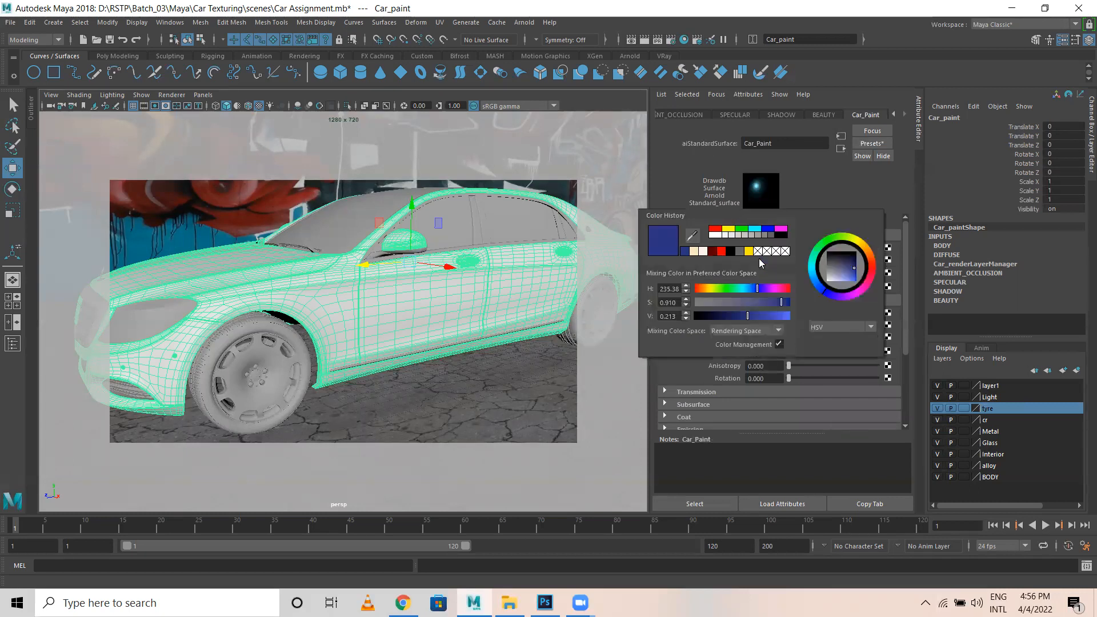
{"action": "left_click", "coordinate": [873, 266]}
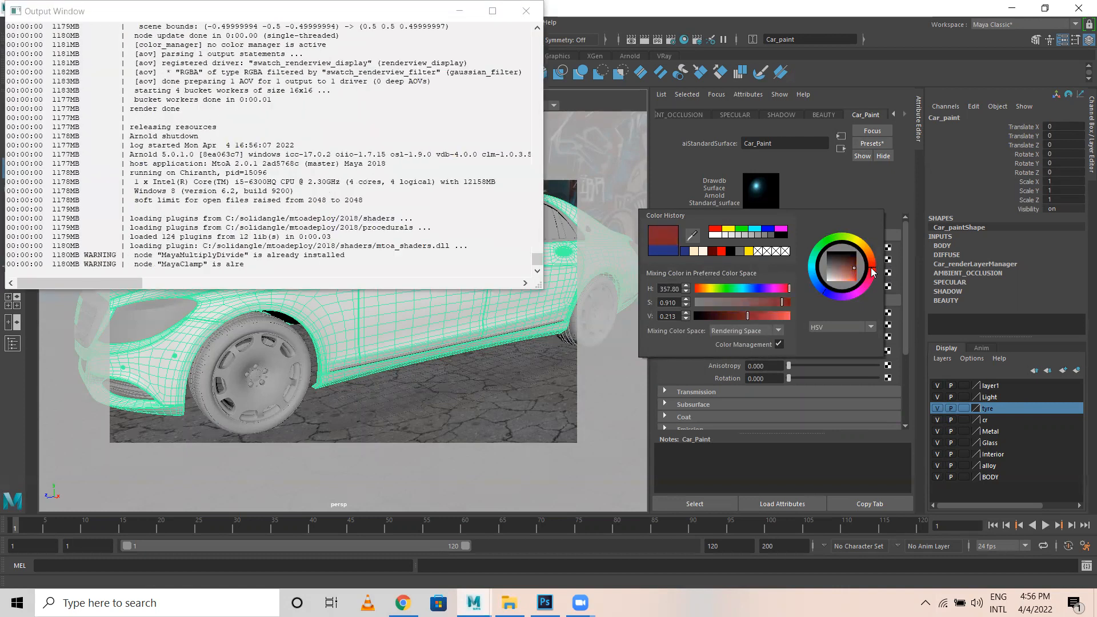
{"action": "left_click_drag", "start_coordinate": [873, 273], "coordinate": [861, 266]}
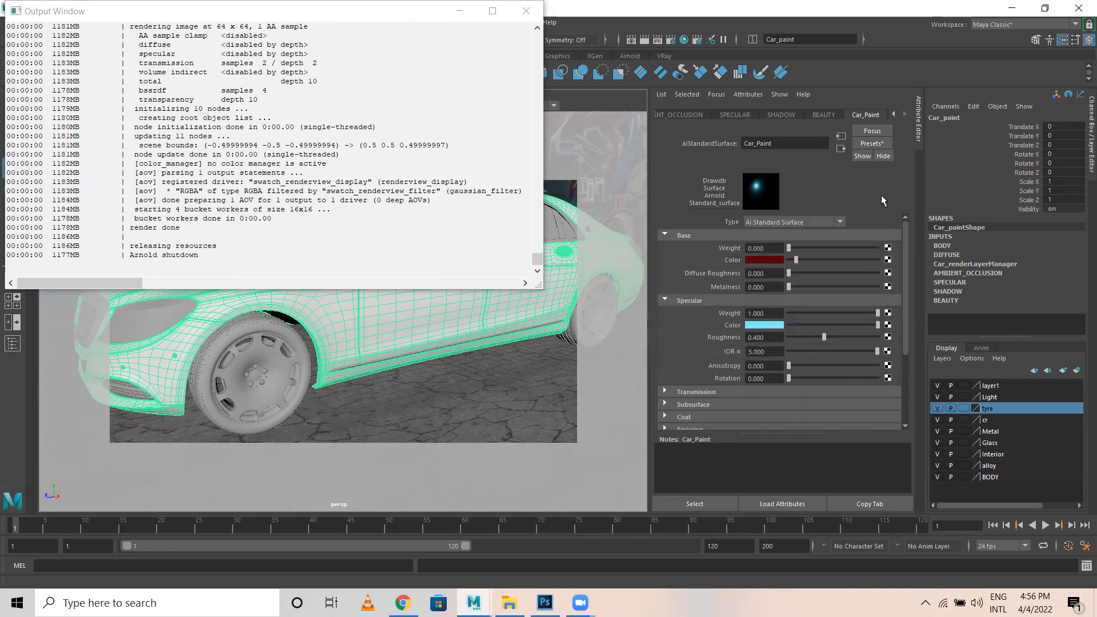
Set the specular colour to a dark red from colour history, brightened.
{"action": "left_click", "coordinate": [752, 324]}
{"action": "left_click", "coordinate": [752, 323]}
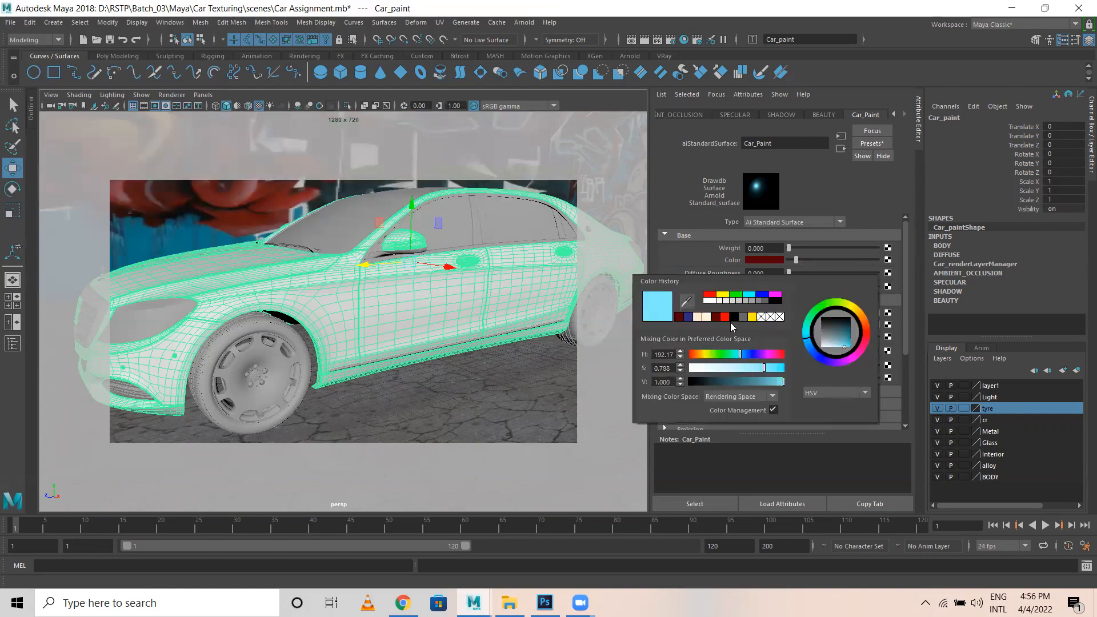
{"action": "left_click", "coordinate": [718, 317]}
{"action": "left_click_drag", "start_coordinate": [849, 337], "coordinate": [851, 343]}
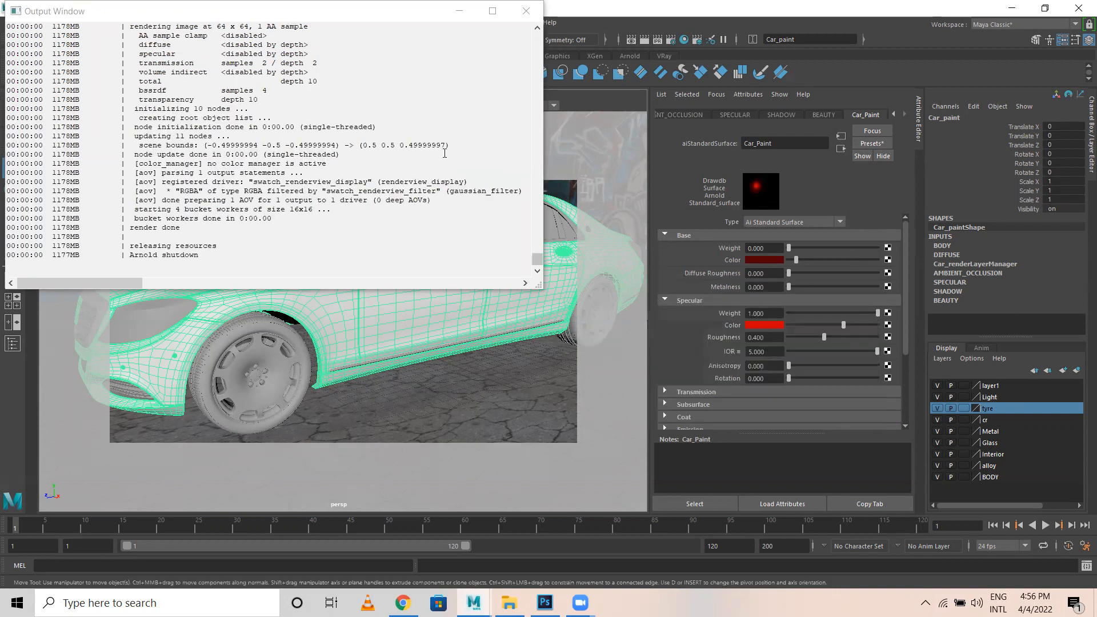
{"action": "left_click", "coordinate": [526, 11]}
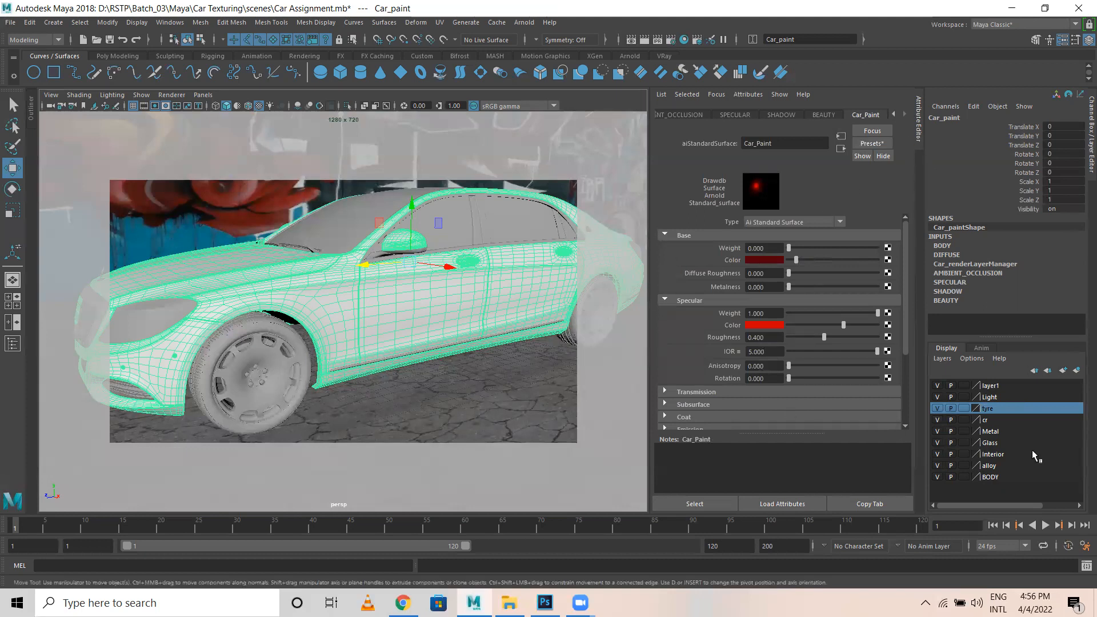
{"action": "left_click", "coordinate": [937, 477]}
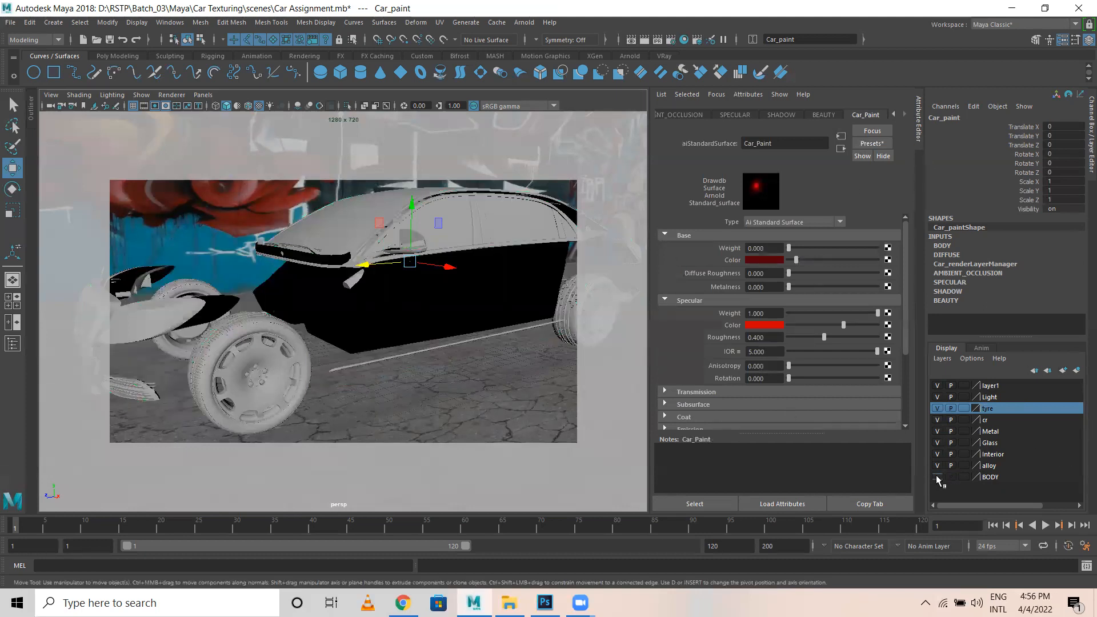
{"action": "left_click", "coordinate": [937, 477]}
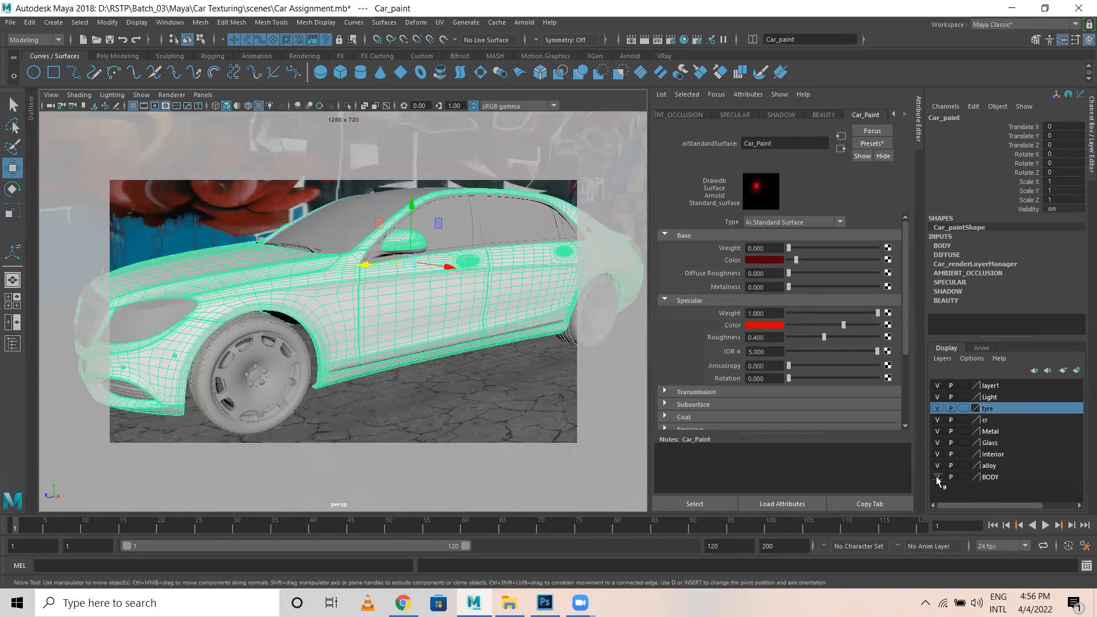
{"action": "left_click", "coordinate": [997, 444]}
{"action": "left_click", "coordinate": [938, 444]}
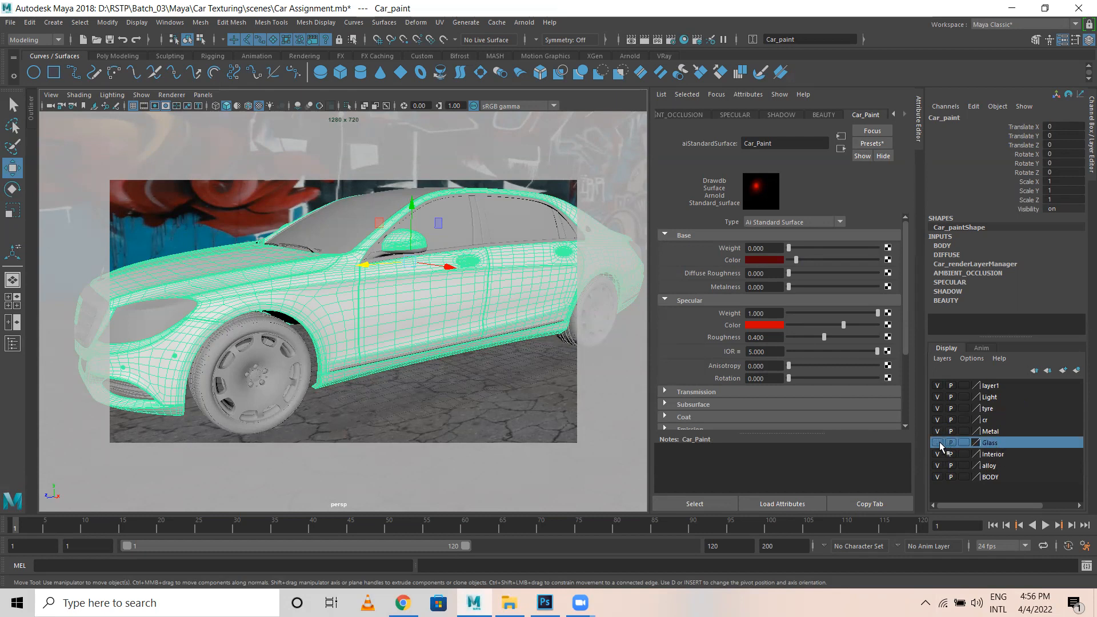
{"action": "left_click", "coordinate": [940, 443]}
{"action": "left_click", "coordinate": [940, 443]}
{"action": "left_click", "coordinate": [938, 444]}
{"action": "left_click", "coordinate": [938, 443]}
{"action": "left_click", "coordinate": [939, 443]}
{"action": "left_click", "coordinate": [938, 443]}
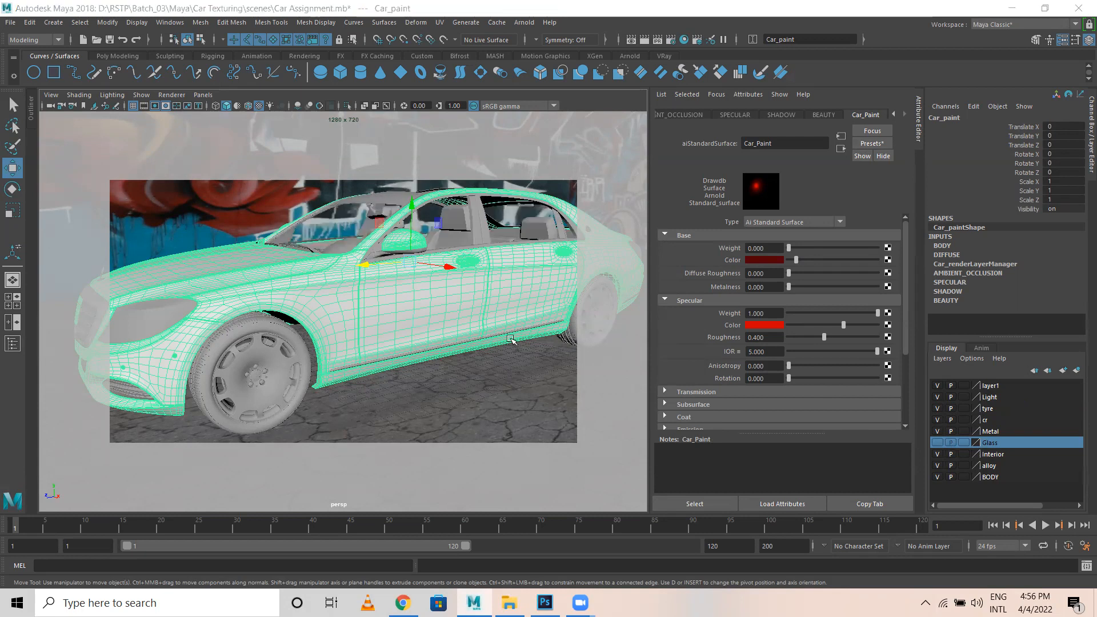
{"action": "left_click_drag", "start_coordinate": [413, 320], "coordinate": [346, 306], "text": "alt"}
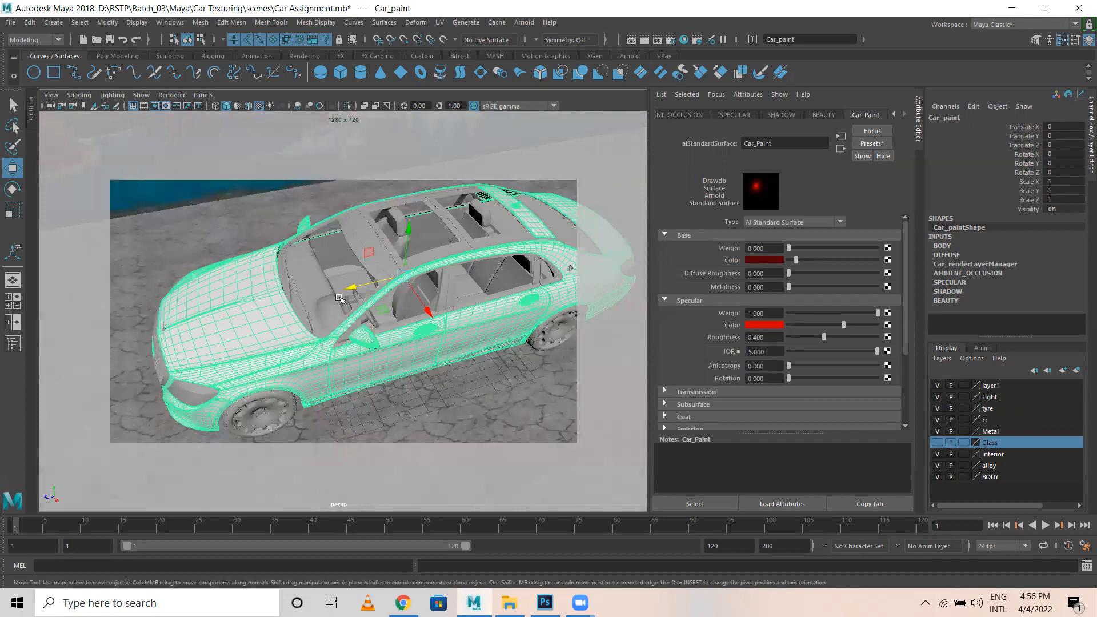
{"action": "left_click", "coordinate": [940, 444]}
{"action": "left_click", "coordinate": [940, 444]}
{"action": "left_click", "coordinate": [940, 444]}
{"action": "left_click", "coordinate": [940, 444]}
{"action": "left_click", "coordinate": [940, 444]}
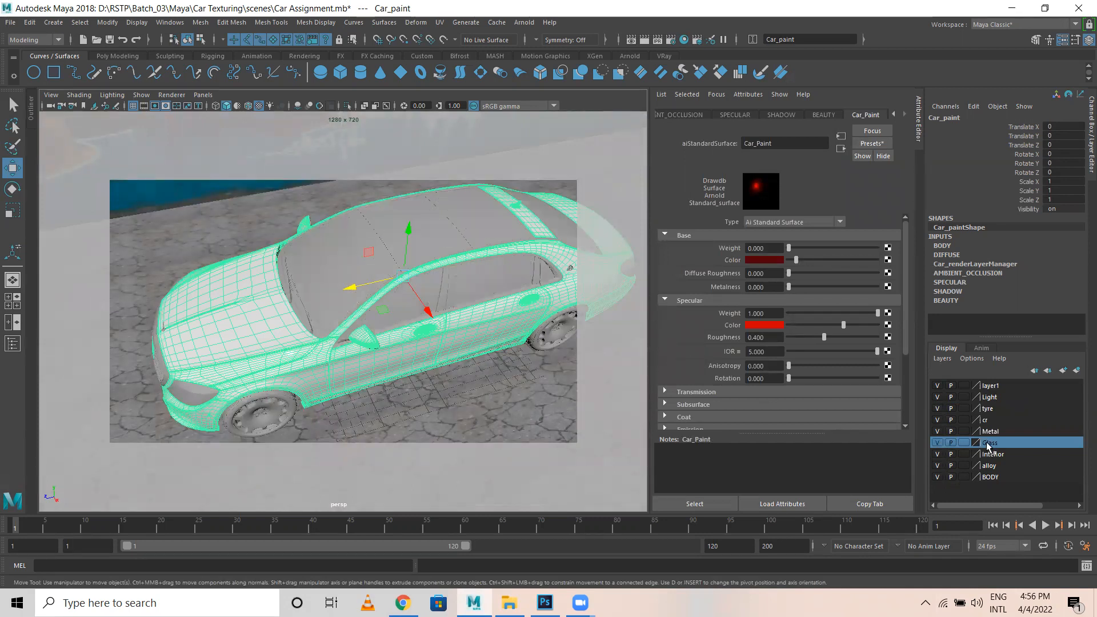
{"action": "right_click", "coordinate": [989, 446]}
Assign a new aiStandardSurface to the Glass layer objects and name it Glass1.
{"action": "left_click", "coordinate": [1001, 492]}
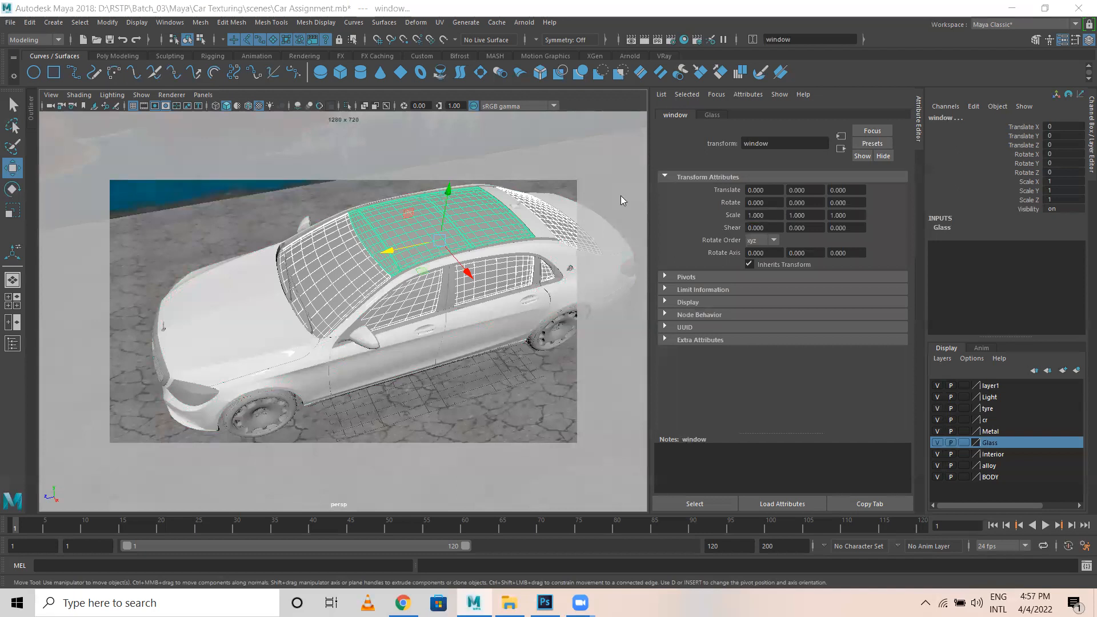
{"action": "right_click_drag", "start_coordinate": [314, 245], "coordinate": [320, 538]}
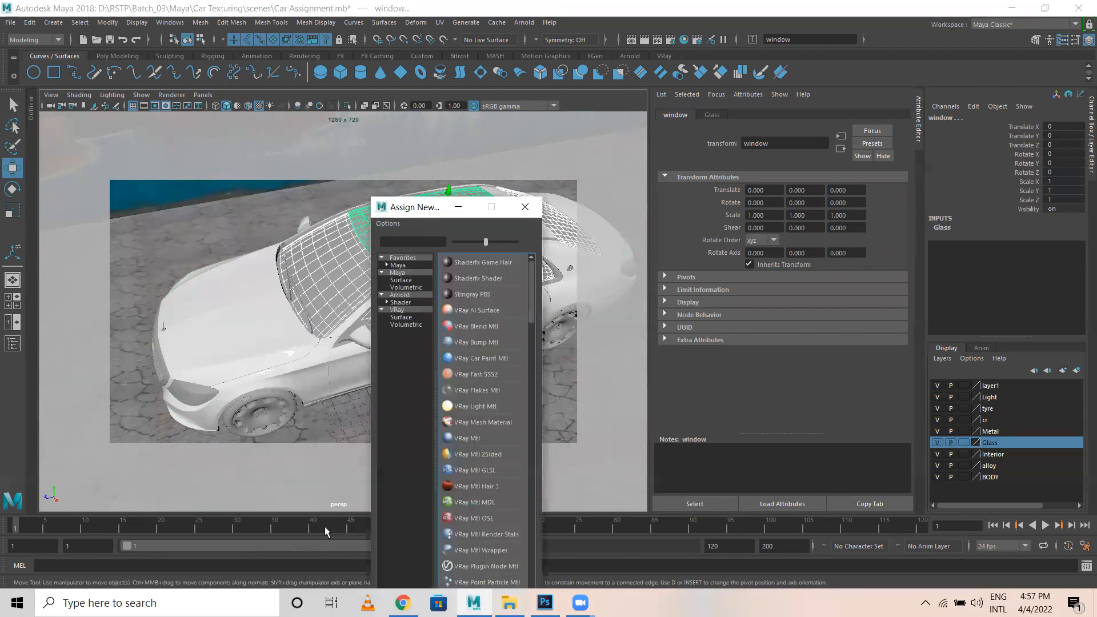
{"action": "left_click", "coordinate": [393, 302]}
{"action": "left_click", "coordinate": [477, 358]}
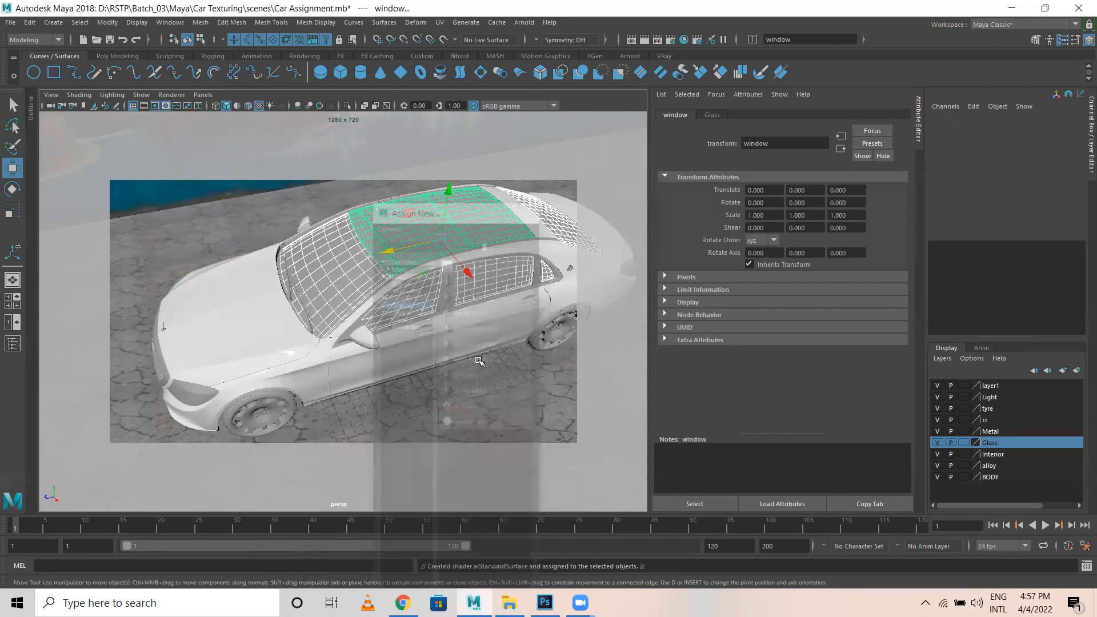
{"action": "left_click", "coordinate": [526, 11]}
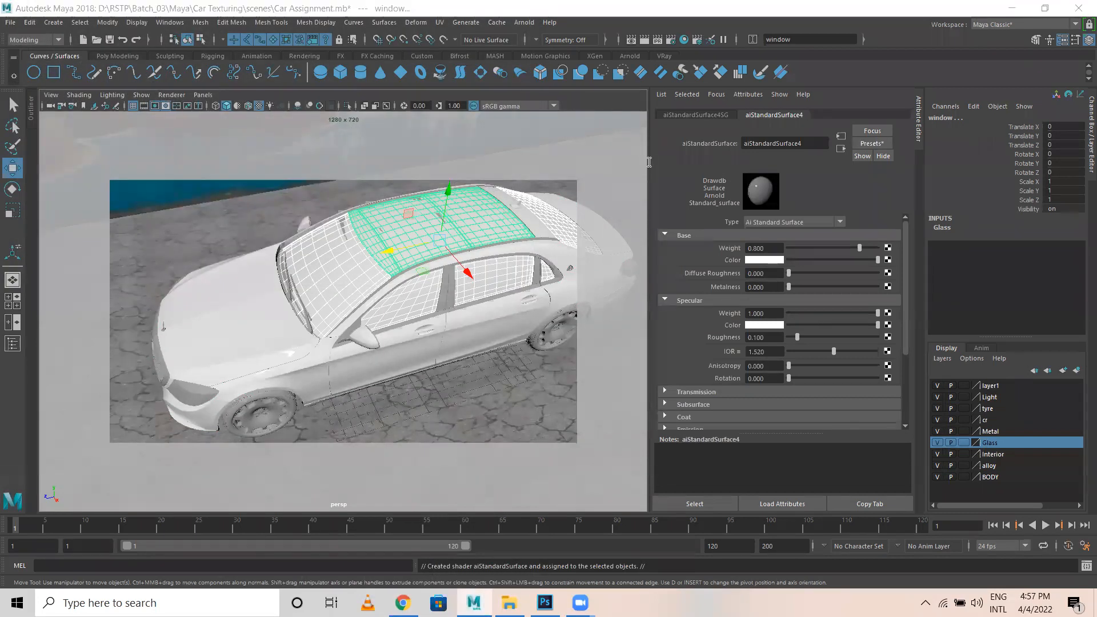
{"action": "left_click_drag", "start_coordinate": [803, 143], "coordinate": [632, 163]}
{"action": "type", "text": "Glass1"}
{"action": "key", "text": "Return"}
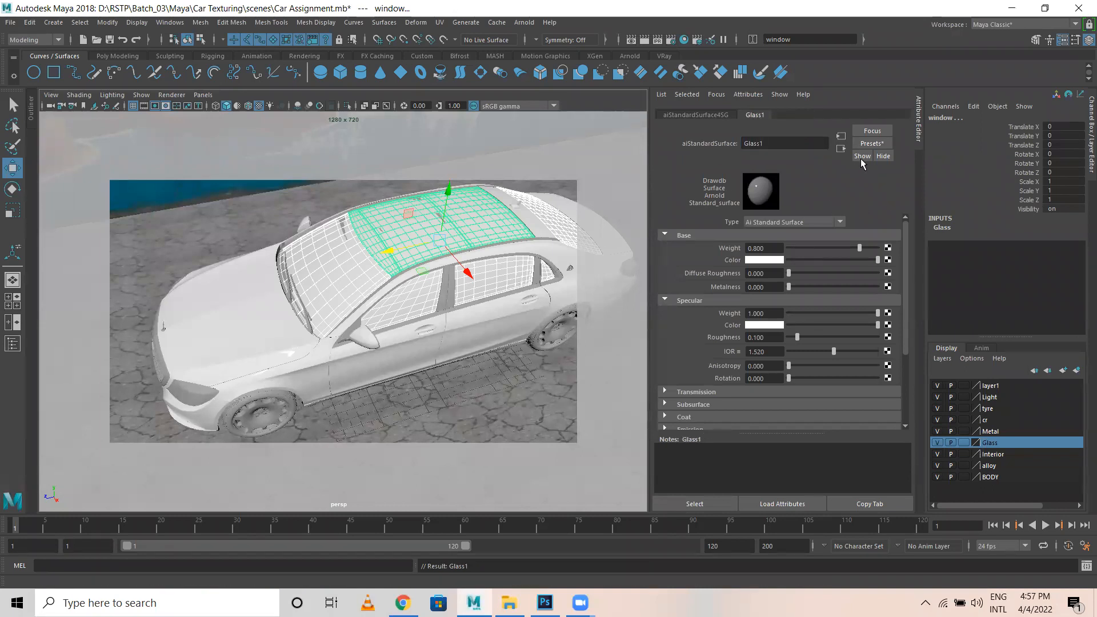
Apply the Glass preset to Glass1 and set its base colour to mid grey.
{"action": "left_click", "coordinate": [869, 145]}
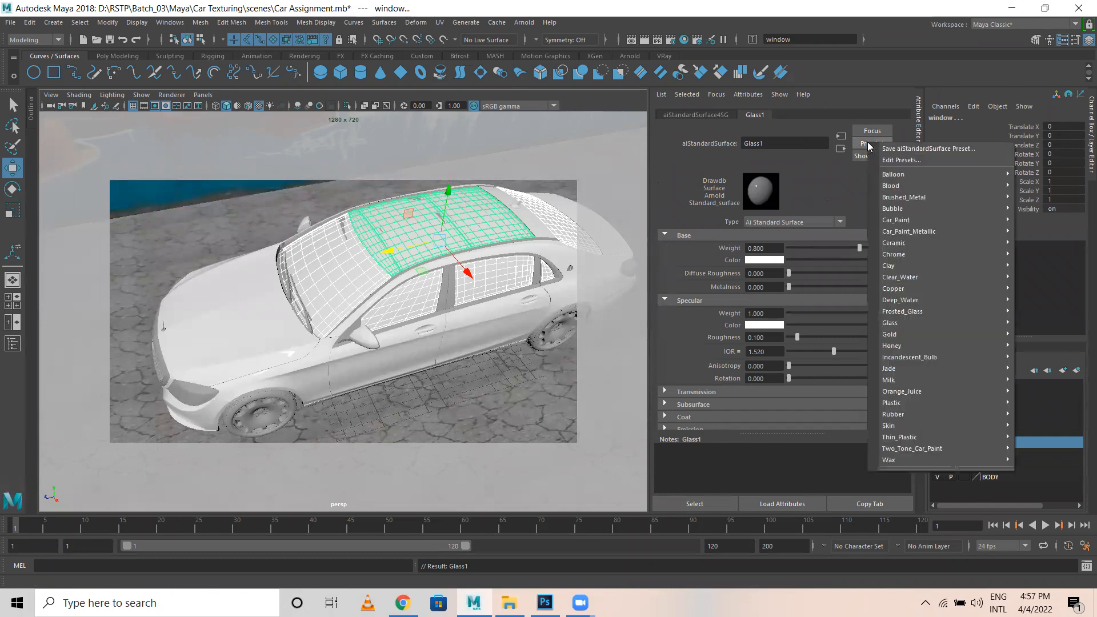
{"action": "mouse_move", "coordinate": [907, 325]}
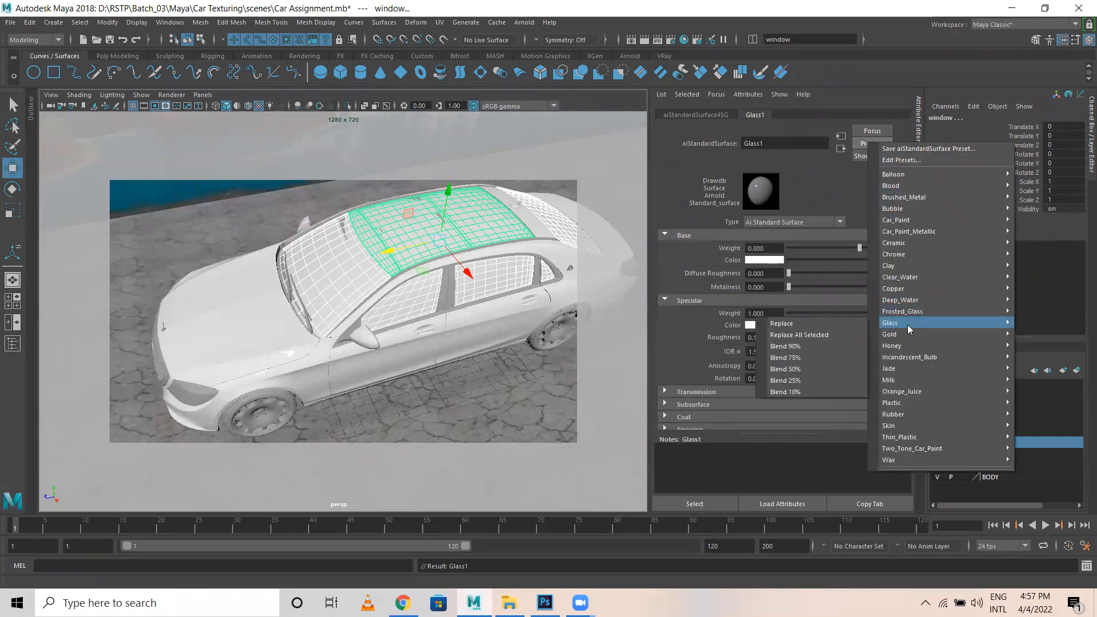
{"action": "left_click", "coordinate": [828, 325]}
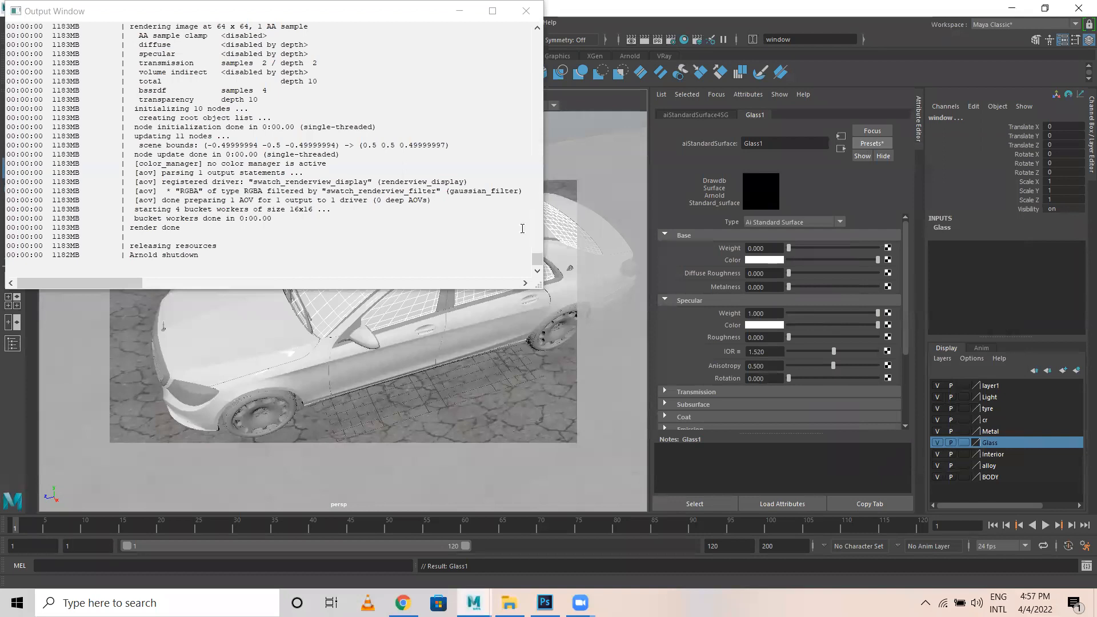
{"action": "left_click", "coordinate": [526, 11]}
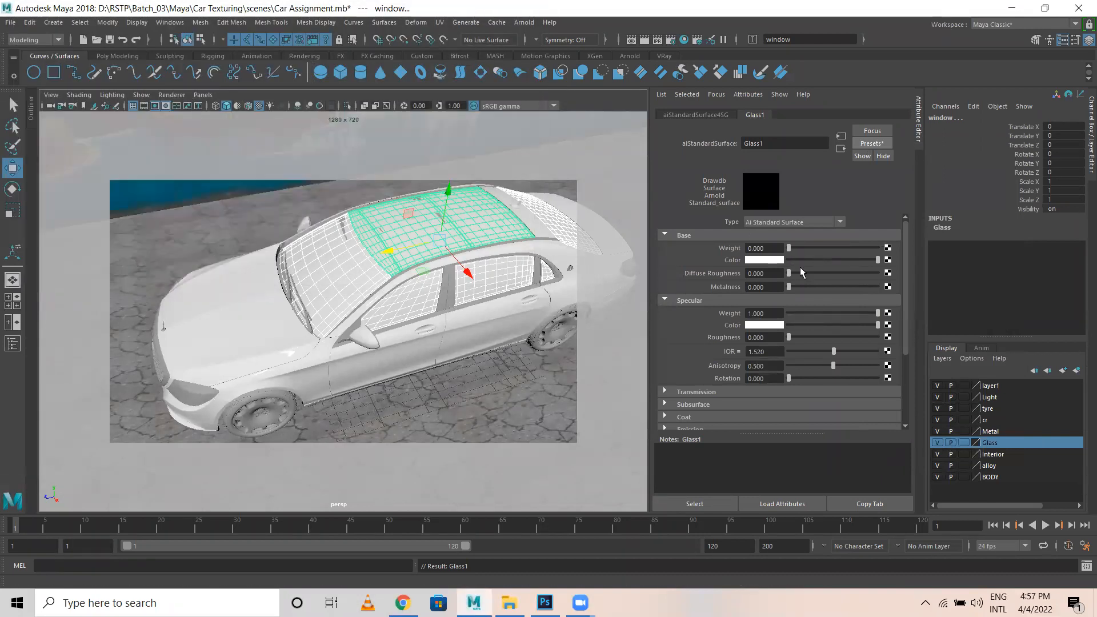
{"action": "left_click_drag", "start_coordinate": [822, 259], "coordinate": [793, 259]}
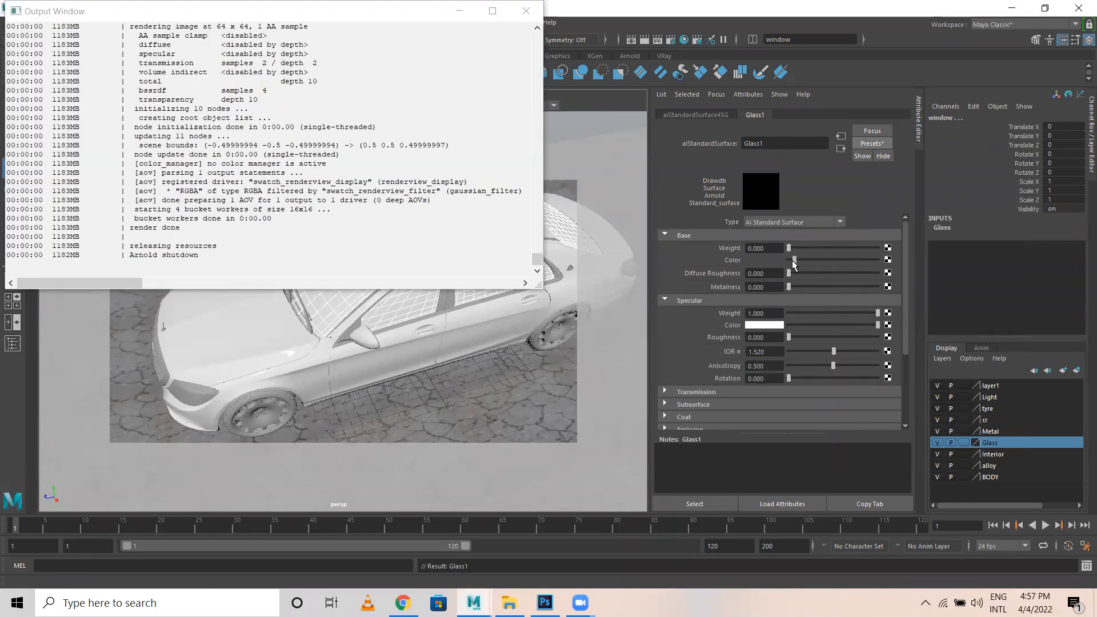
{"action": "left_click_drag", "start_coordinate": [818, 328], "coordinate": [879, 327]}
{"action": "left_click_drag", "start_coordinate": [815, 259], "coordinate": [824, 260]}
{"action": "left_click", "coordinate": [526, 11]}
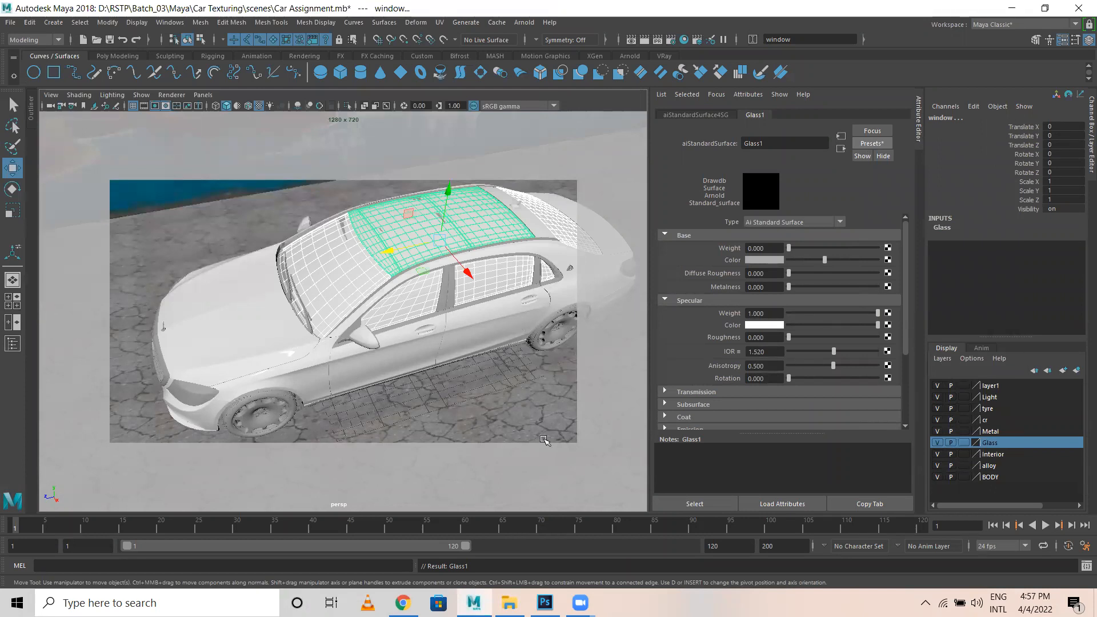
{"action": "left_click", "coordinate": [408, 307]}
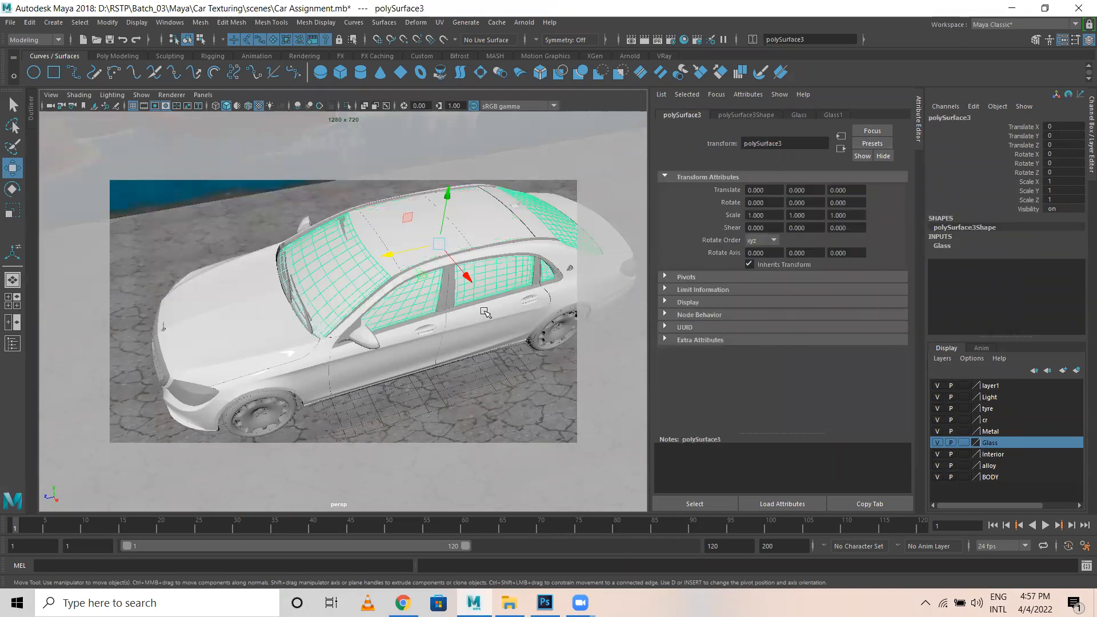
Switch to plain shaded display and move in close to the car's side.
{"action": "key", "text": "5"}
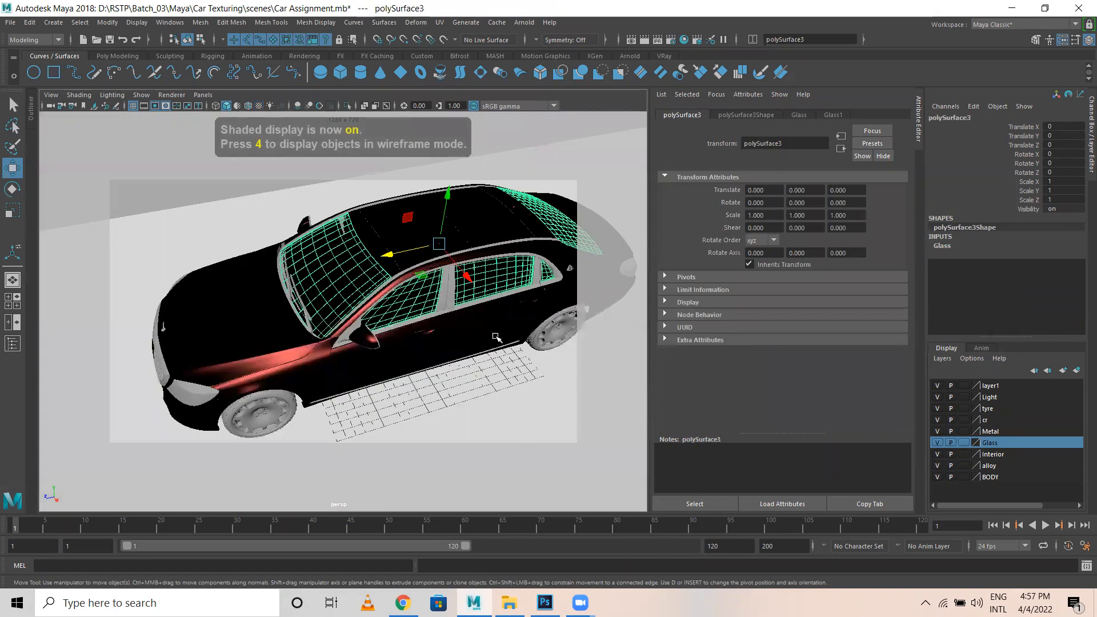
{"action": "scroll", "coordinate": [362, 309], "scroll_direction": "up", "scroll_amount": 5}
{"action": "left_click_drag", "start_coordinate": [395, 307], "coordinate": [464, 337], "text": "alt"}
{"action": "right_click_drag", "start_coordinate": [463, 337], "coordinate": [186, 313], "text": "alt"}
{"action": "left_click_drag", "start_coordinate": [186, 314], "coordinate": [245, 337], "text": "alt"}
{"action": "right_click_drag", "start_coordinate": [212, 334], "coordinate": [240, 336], "text": "alt"}
{"action": "left_click_drag", "start_coordinate": [240, 336], "coordinate": [207, 334], "text": "alt"}
{"action": "right_click_drag", "start_coordinate": [207, 334], "coordinate": [345, 350], "text": "alt"}
{"action": "left_click_drag", "start_coordinate": [346, 351], "coordinate": [370, 357], "text": "alt"}
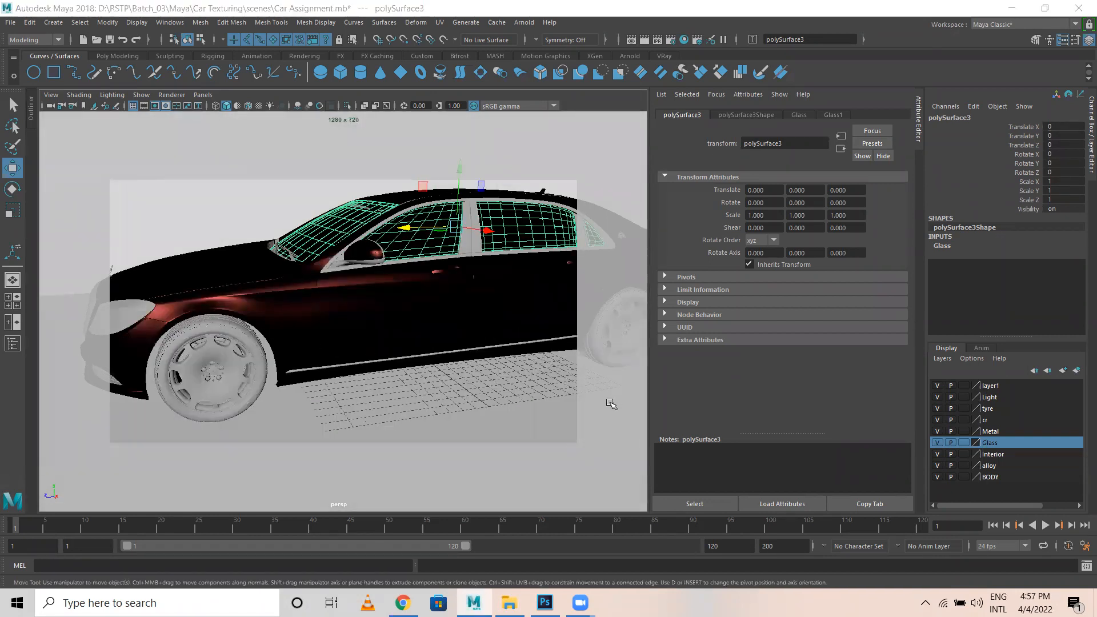
Hide the Glass and BODY layers, keeping the Metal layer visible.
{"action": "left_click", "coordinate": [937, 444]}
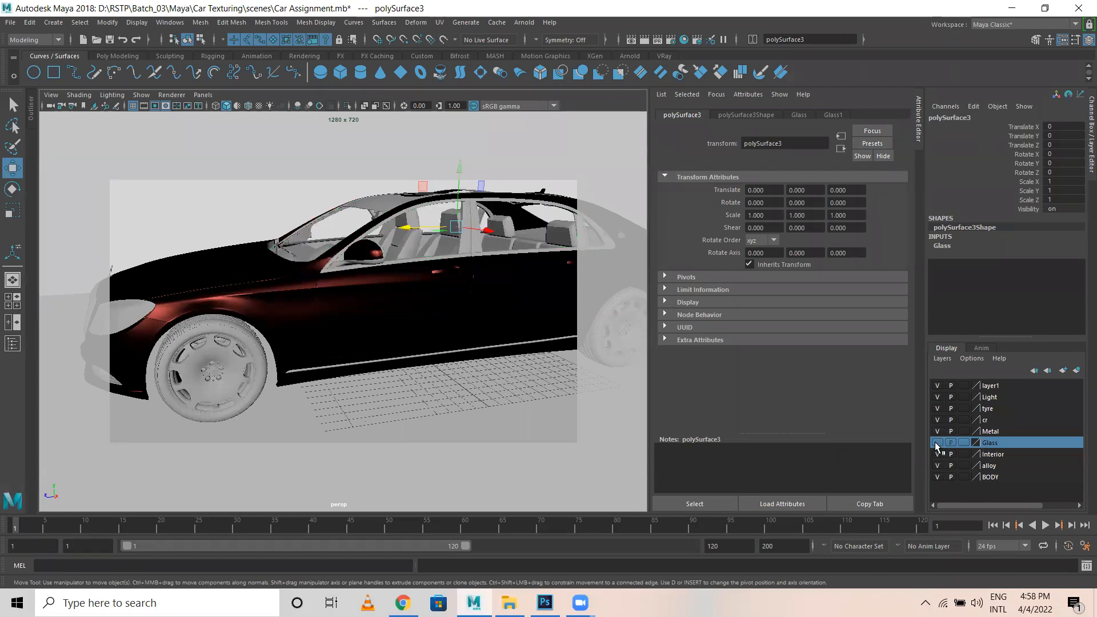
{"action": "left_click", "coordinate": [938, 477]}
{"action": "left_click", "coordinate": [938, 431]}
{"action": "left_click", "coordinate": [937, 432]}
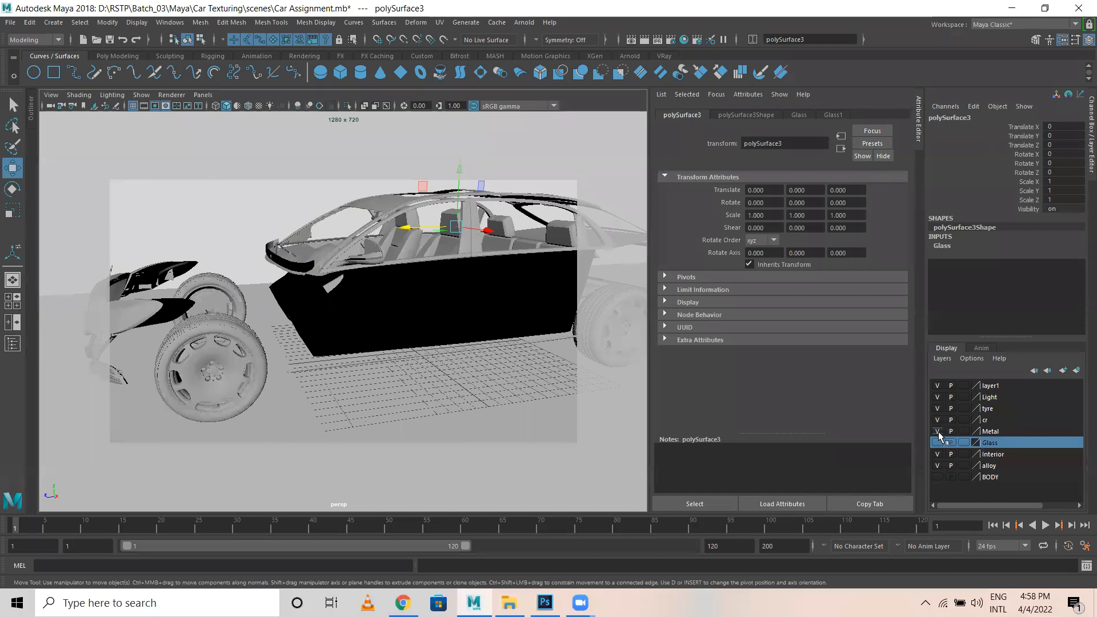
Select all Metal layer objects and assign them a new aiStandardSurface named Metal1.
{"action": "left_click", "coordinate": [991, 432]}
{"action": "right_click", "coordinate": [990, 433]}
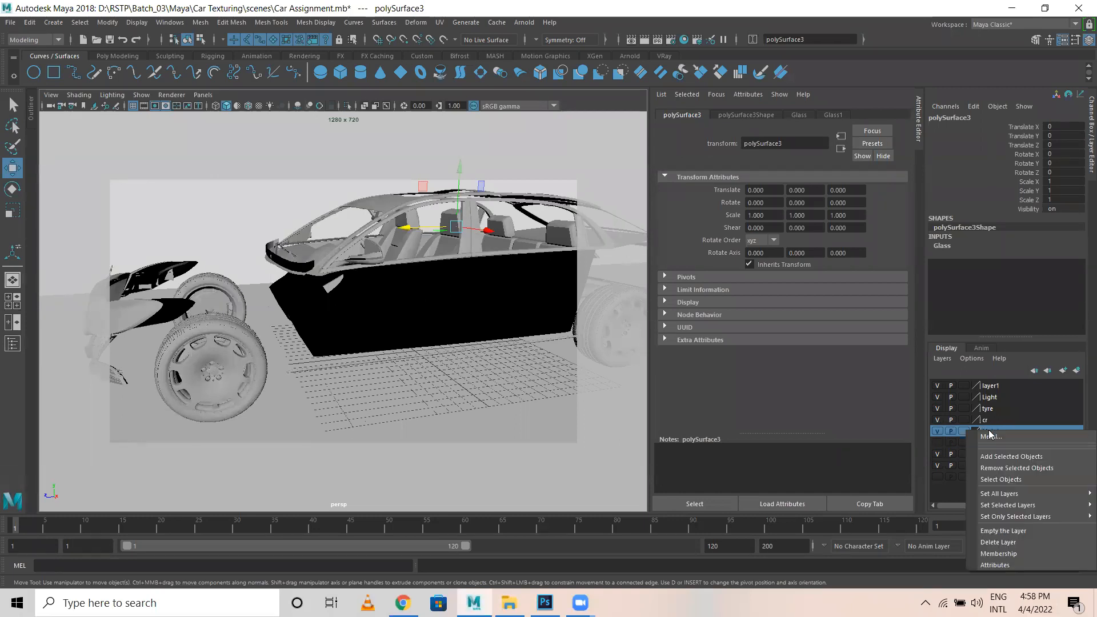
{"action": "left_click", "coordinate": [1005, 478]}
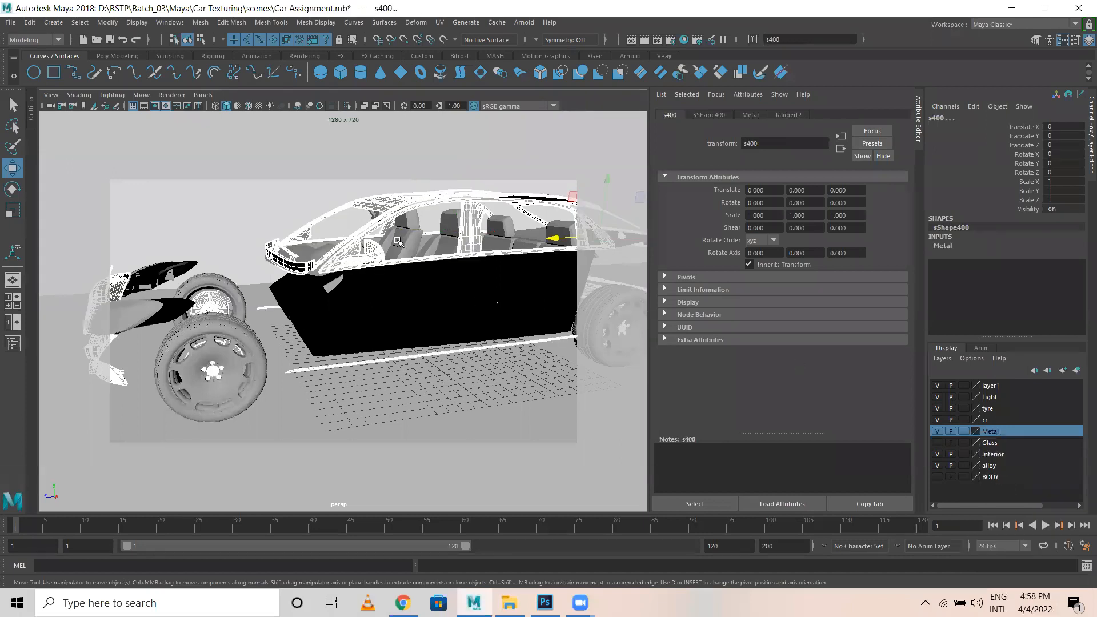
{"action": "right_click", "coordinate": [400, 206]}
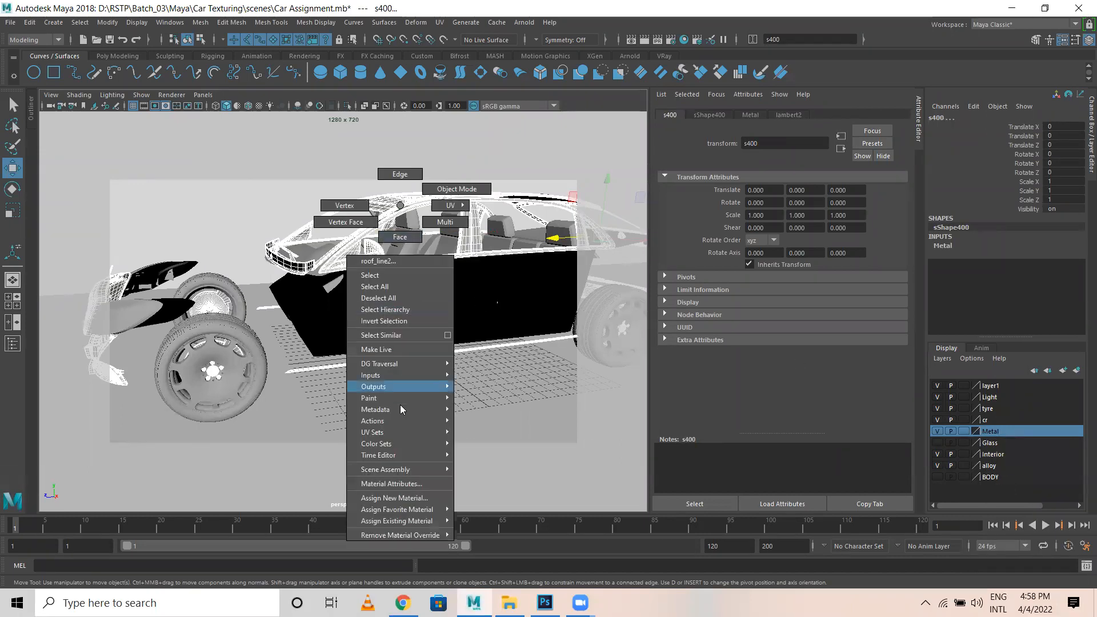
{"action": "left_click", "coordinate": [389, 499]}
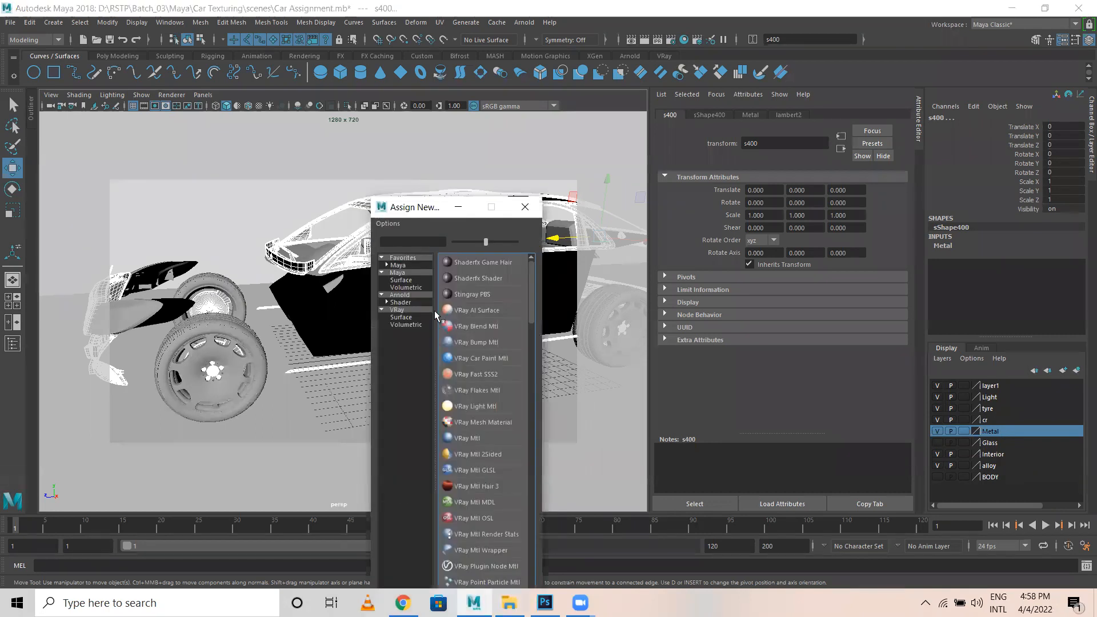
{"action": "left_click", "coordinate": [398, 302]}
{"action": "left_click", "coordinate": [476, 360]}
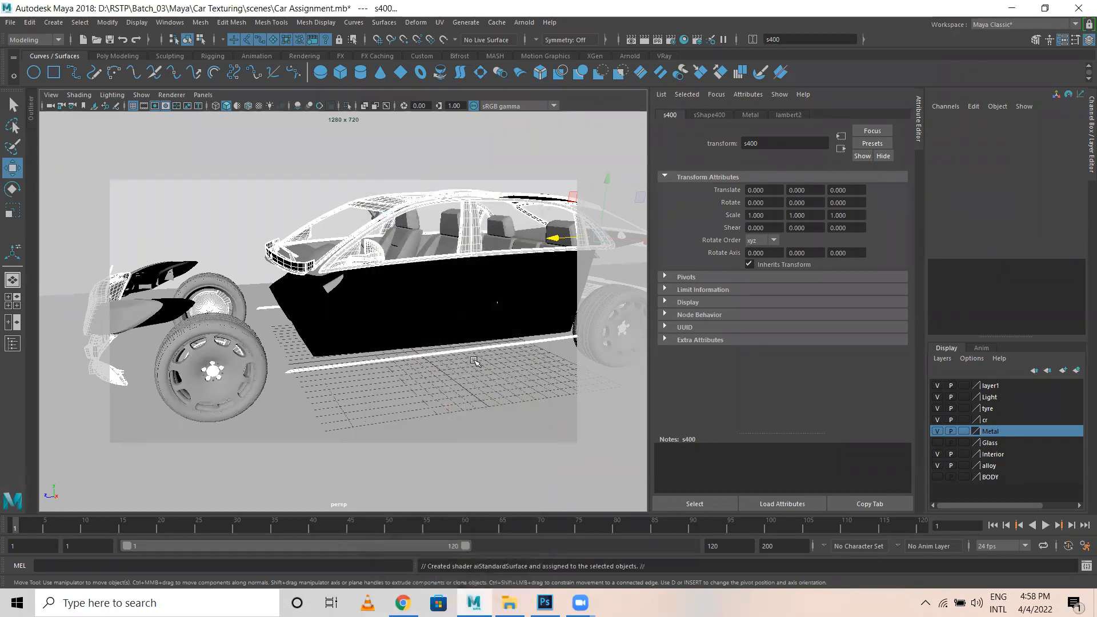
{"action": "type", "text": "Meta"}
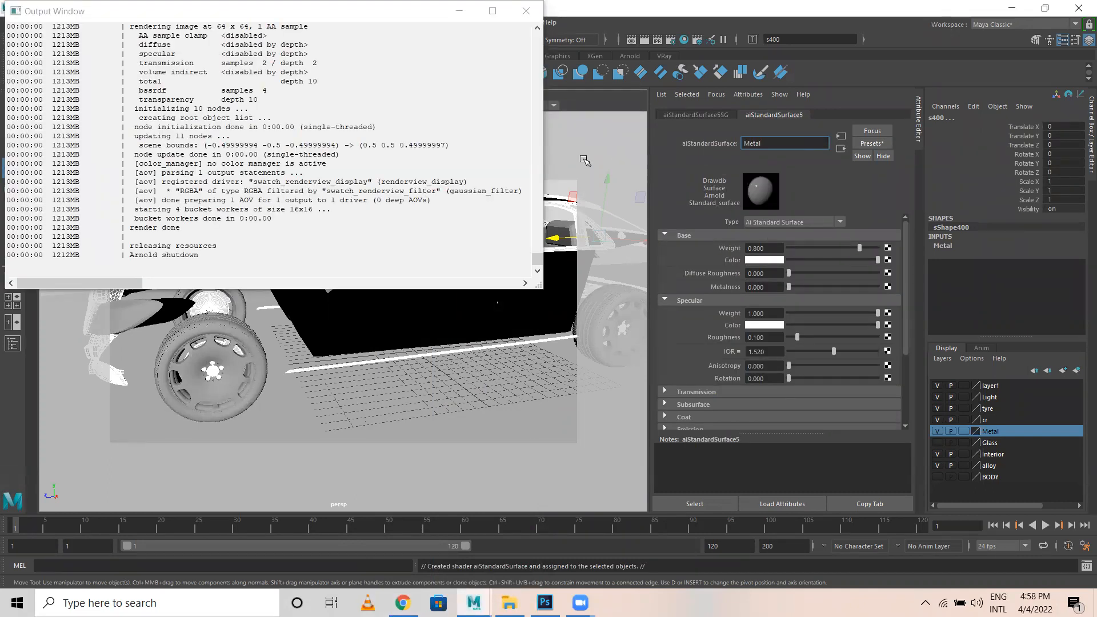
{"action": "type", "text": "l"}
{"action": "key", "text": "Return"}
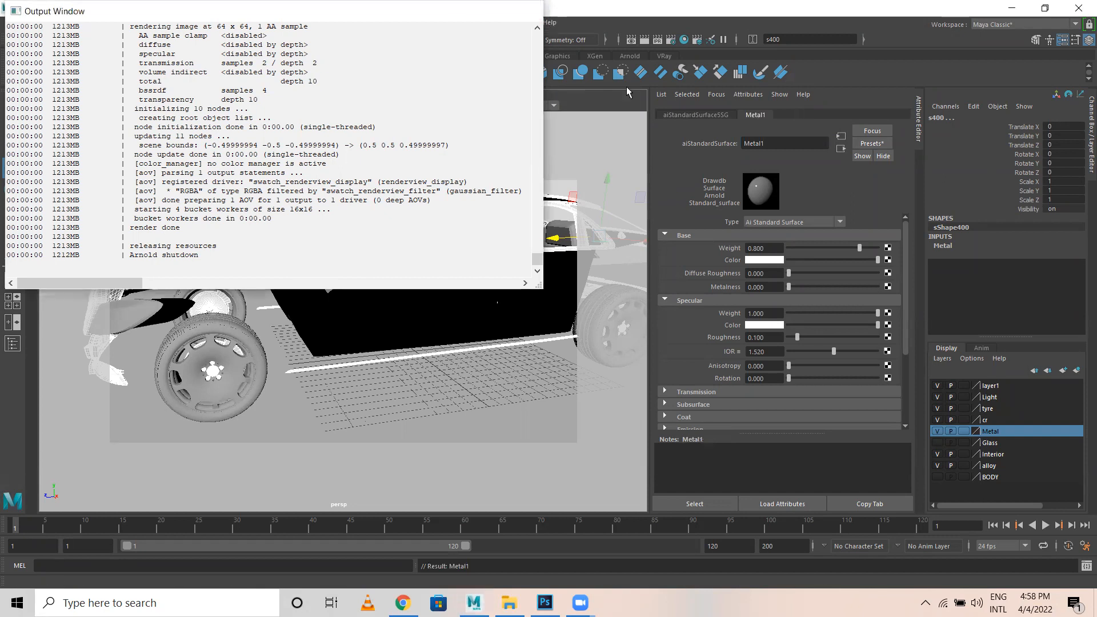
Apply the Chrome preset to Metal1: metalness 1.000, specular weight 0.000.
{"action": "left_click", "coordinate": [879, 146]}
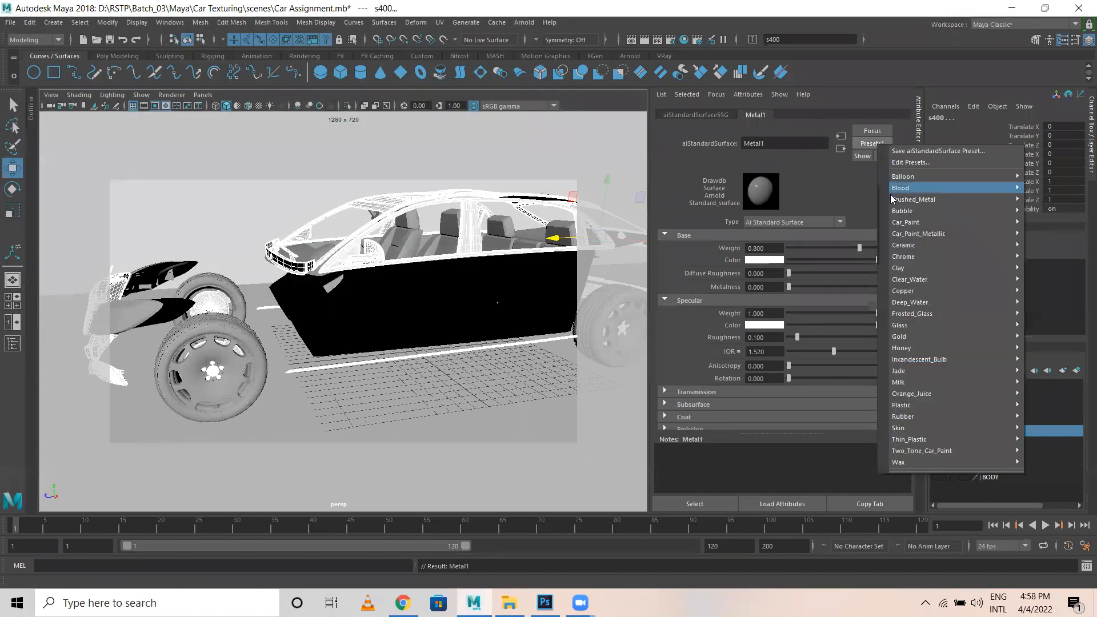
{"action": "mouse_move", "coordinate": [923, 269]}
{"action": "mouse_move", "coordinate": [926, 289]}
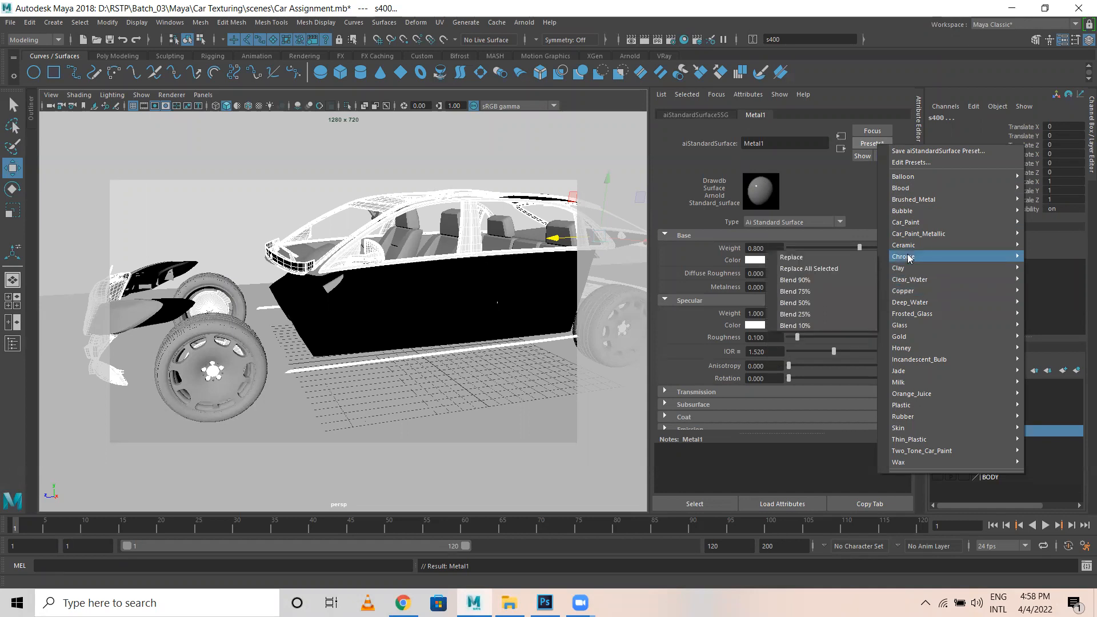
{"action": "left_click", "coordinate": [825, 256]}
{"action": "left_click", "coordinate": [529, 12]}
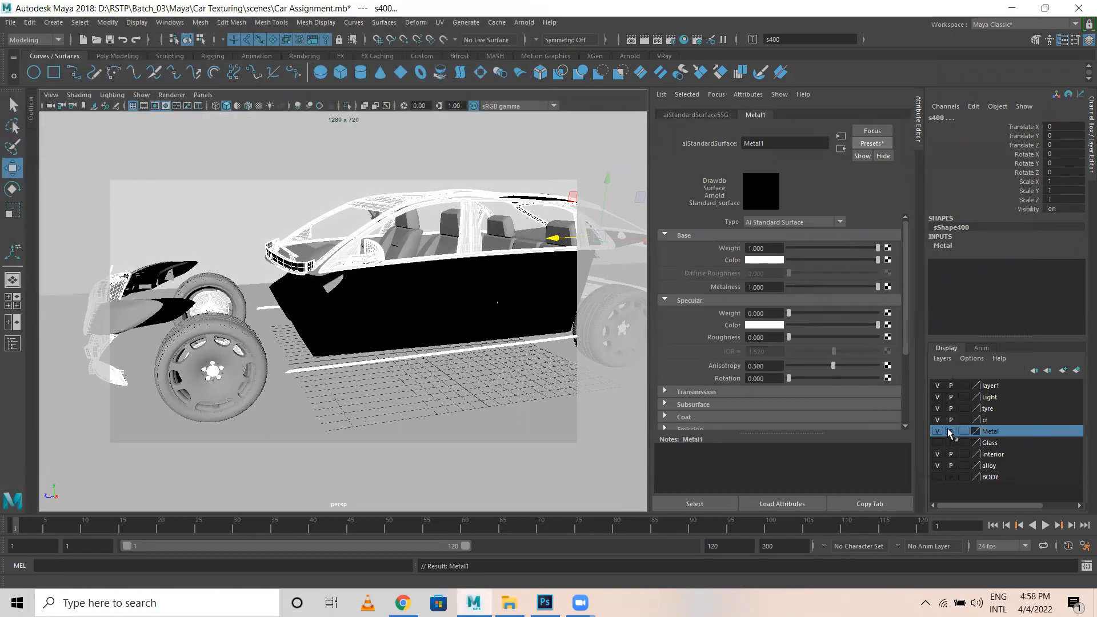
Select the alloy layer's wheel rims and assign them the existing Metal1 chrome shader.
{"action": "left_click", "coordinate": [937, 466]}
{"action": "left_click", "coordinate": [936, 467]}
{"action": "left_click", "coordinate": [937, 466]}
{"action": "left_click", "coordinate": [937, 466]}
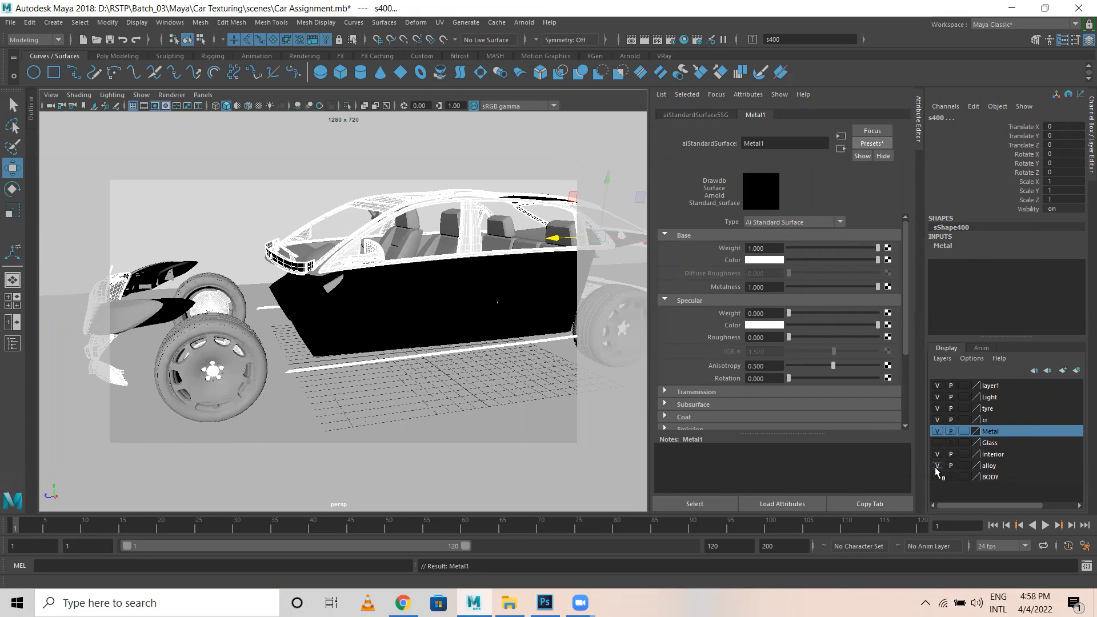
{"action": "left_click", "coordinate": [991, 465]}
{"action": "right_click", "coordinate": [990, 466]}
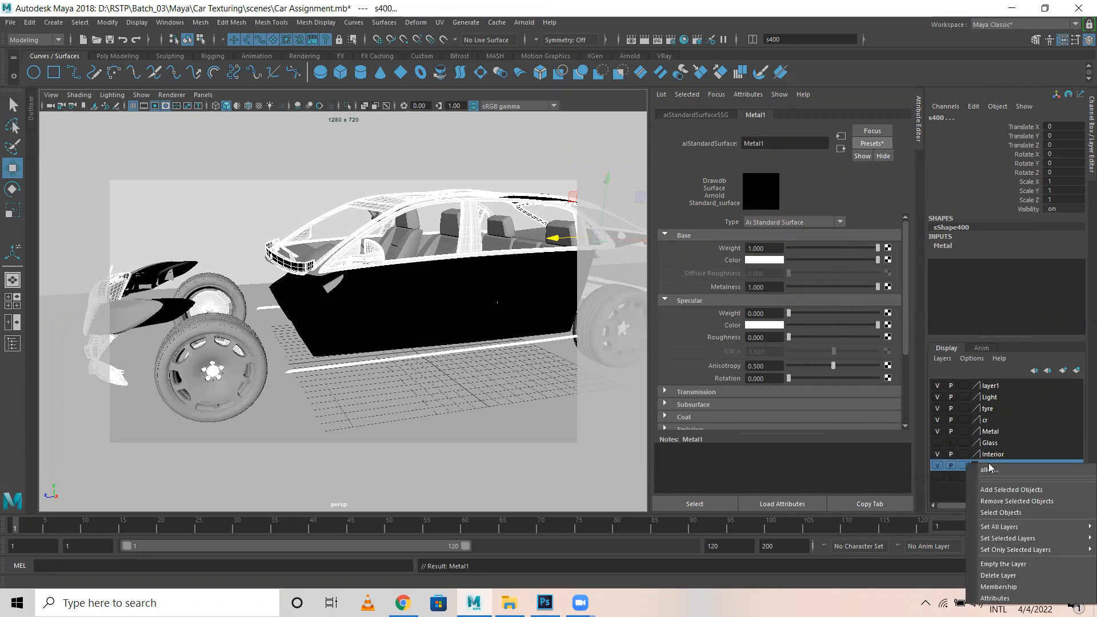
{"action": "left_click", "coordinate": [1012, 514]}
{"action": "right_click_drag", "start_coordinate": [226, 369], "coordinate": [228, 592]}
{"action": "right_click_drag", "start_coordinate": [313, 593], "coordinate": [315, 536]}
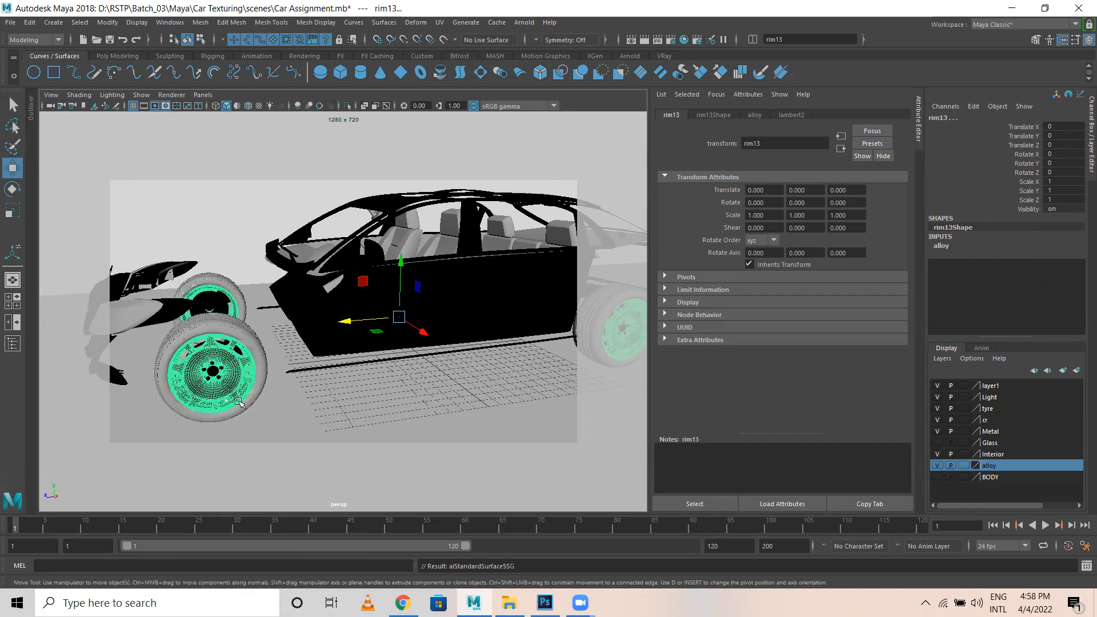
{"action": "left_click", "coordinate": [317, 417]}
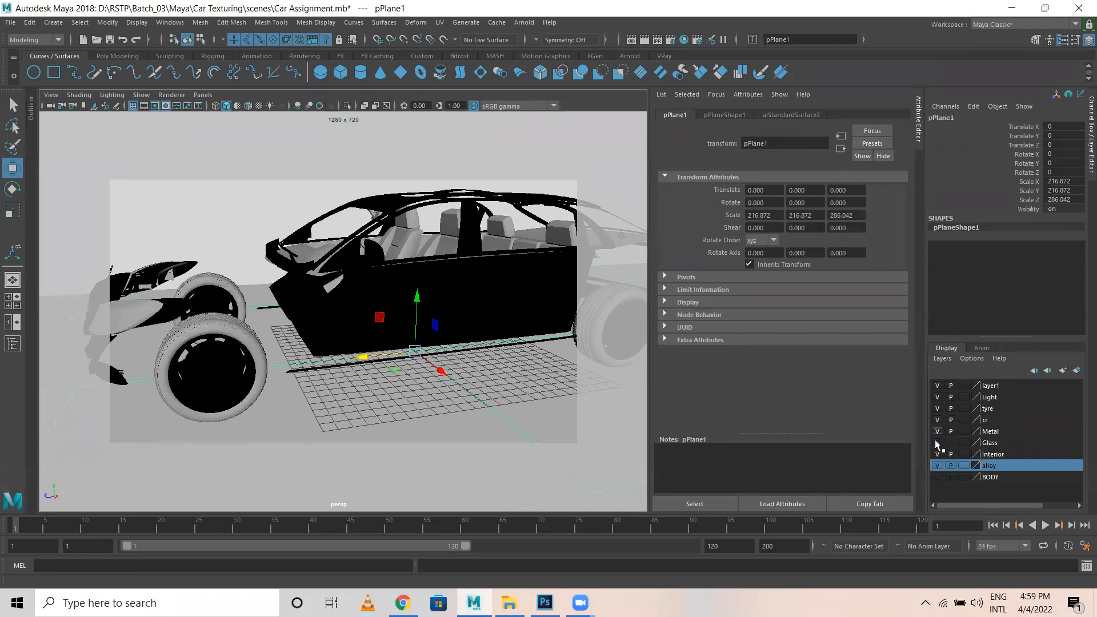
{"action": "left_click", "coordinate": [252, 337]}
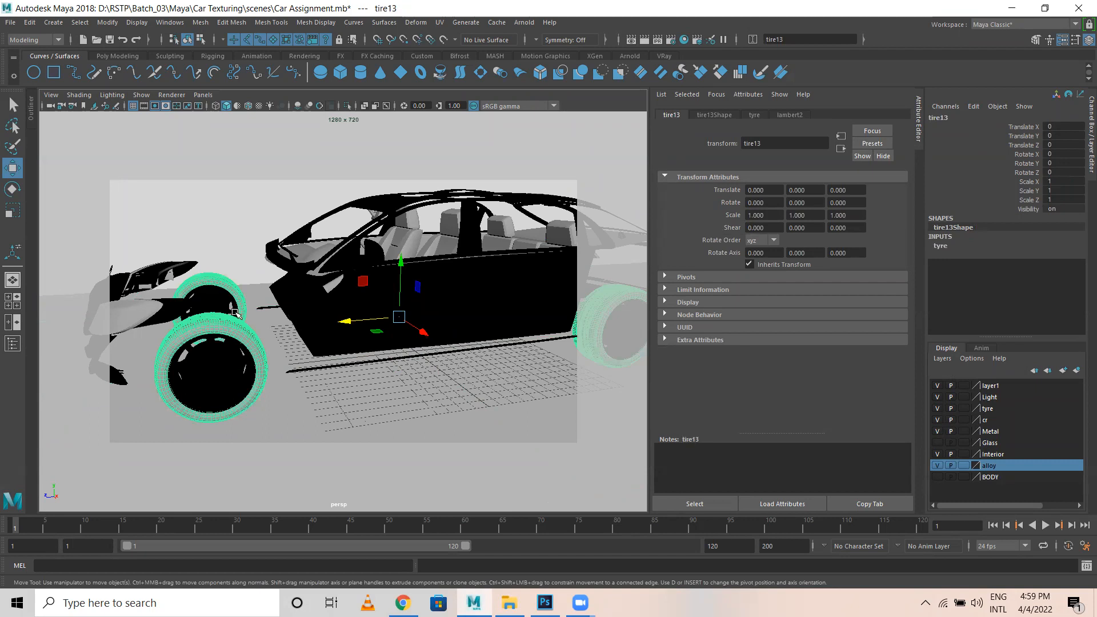
Assign a new Arnold aiStandardSurface shader named Tyre to the tyres.
{"action": "right_click_drag", "start_coordinate": [217, 325], "coordinate": [236, 571]}
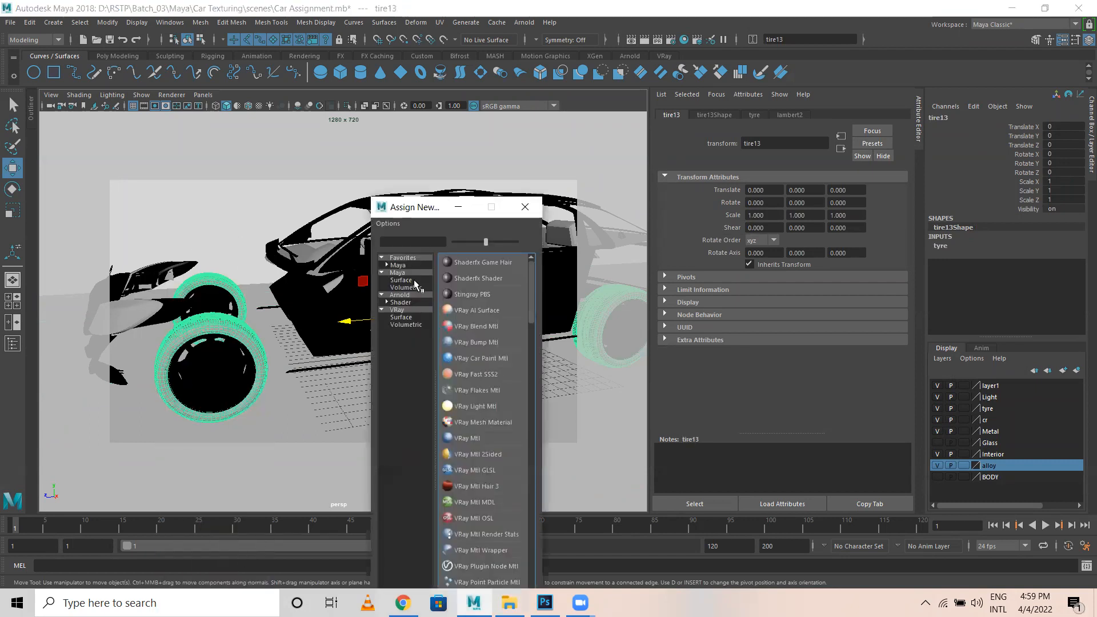
{"action": "left_click", "coordinate": [409, 306]}
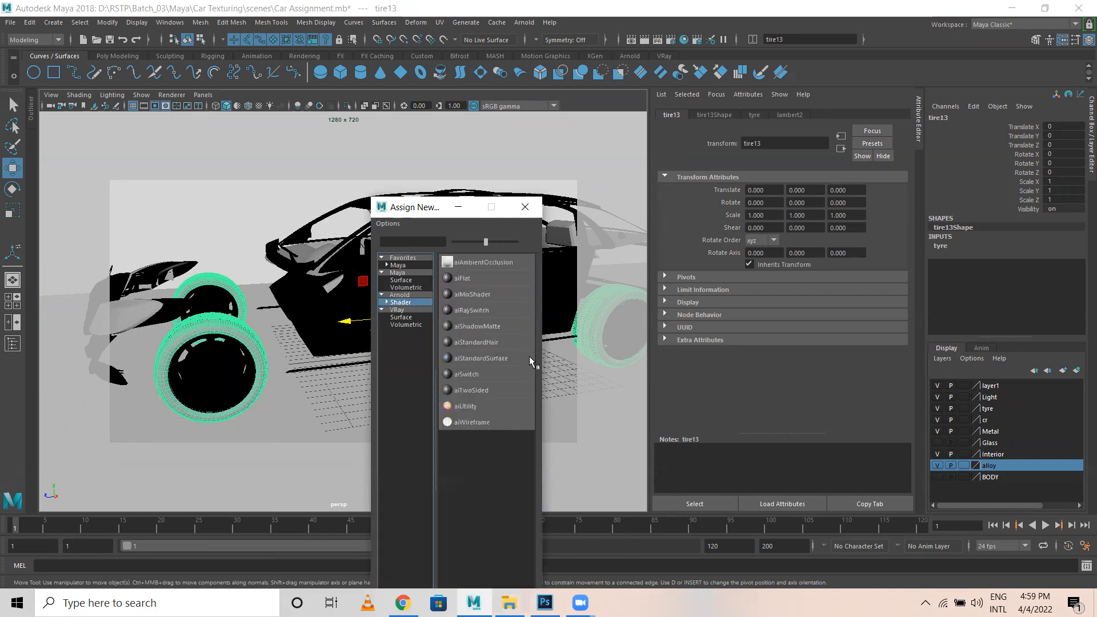
{"action": "left_click", "coordinate": [472, 359]}
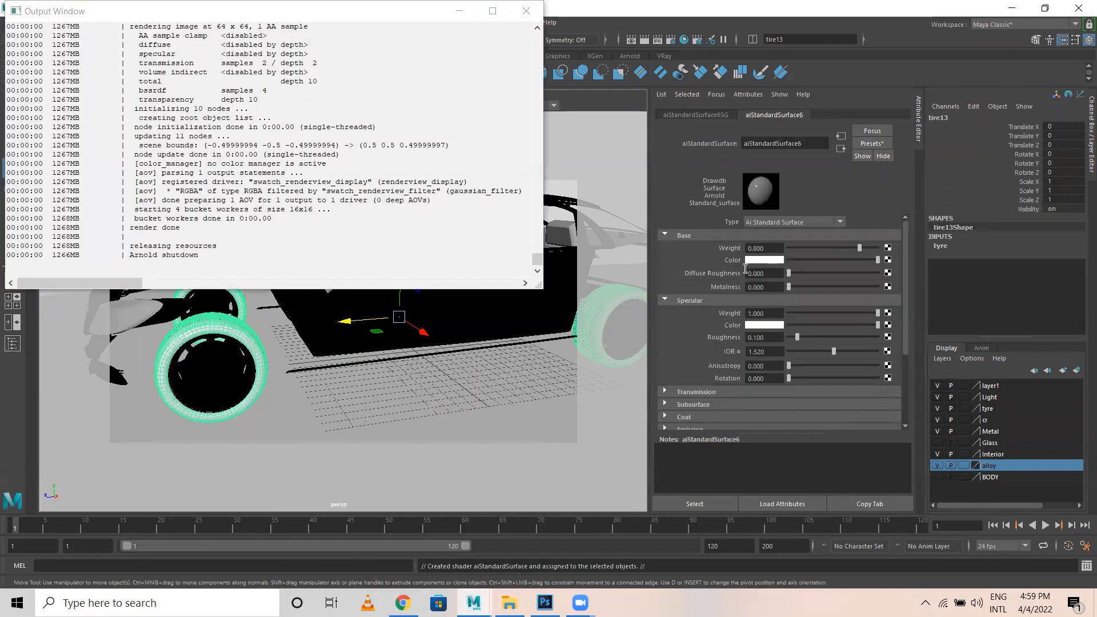
{"action": "left_click", "coordinate": [809, 142]}
{"action": "type", "text": "Tyre"}
{"action": "key", "text": "Return"}
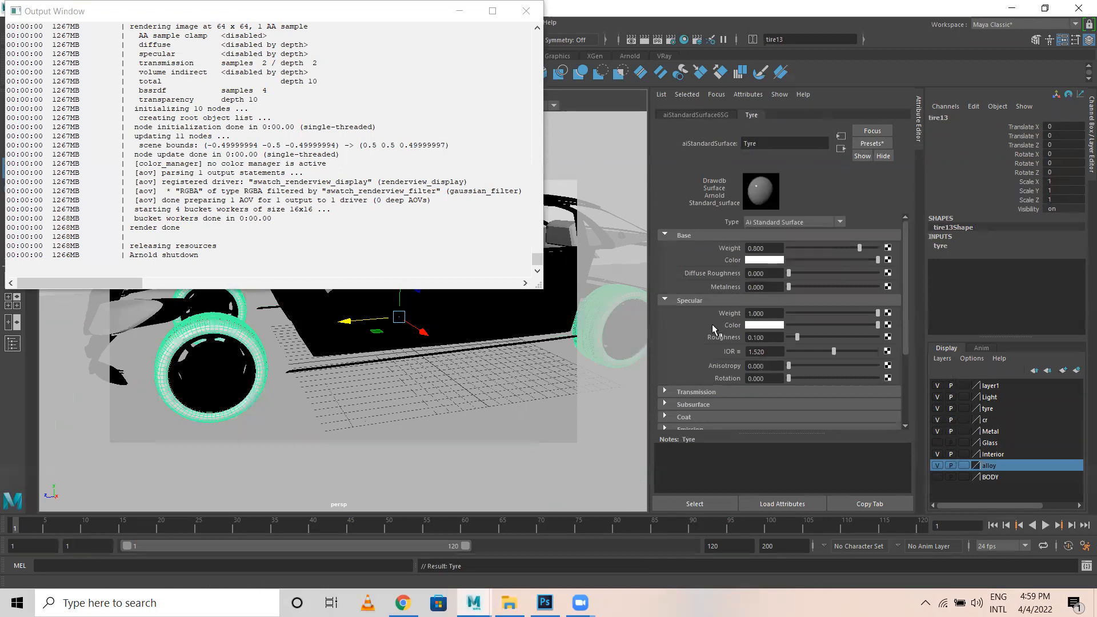
Make Tyre black with grey specular, weight 0.273, roughness 0.481; show BODY and Glass layers.
{"action": "left_click", "coordinate": [526, 11]}
{"action": "left_click", "coordinate": [792, 260]}
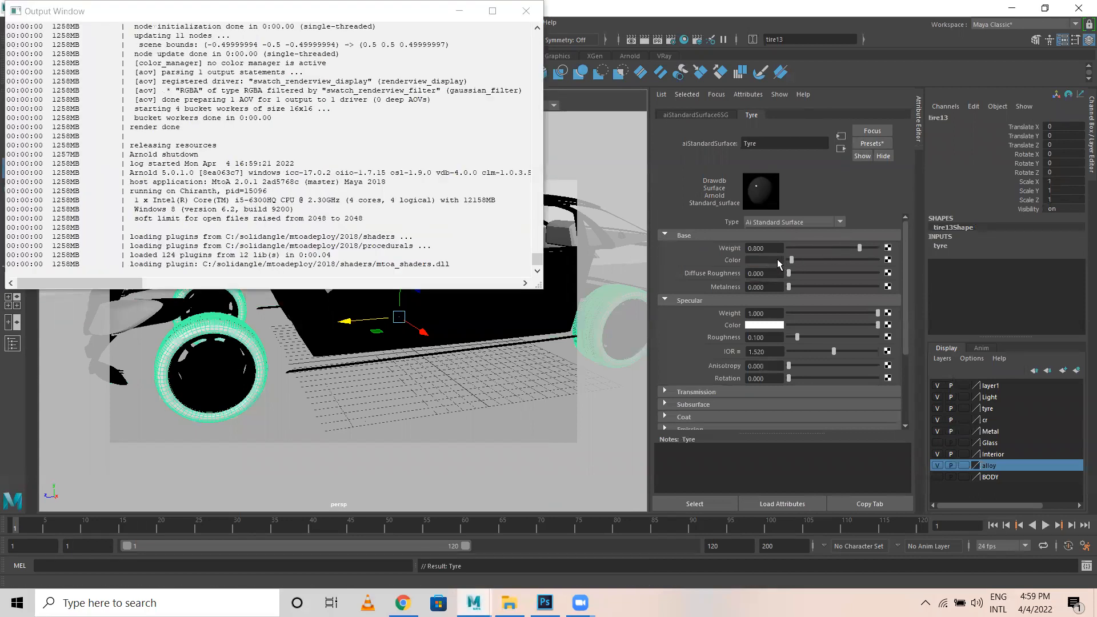
{"action": "left_click", "coordinate": [797, 325]}
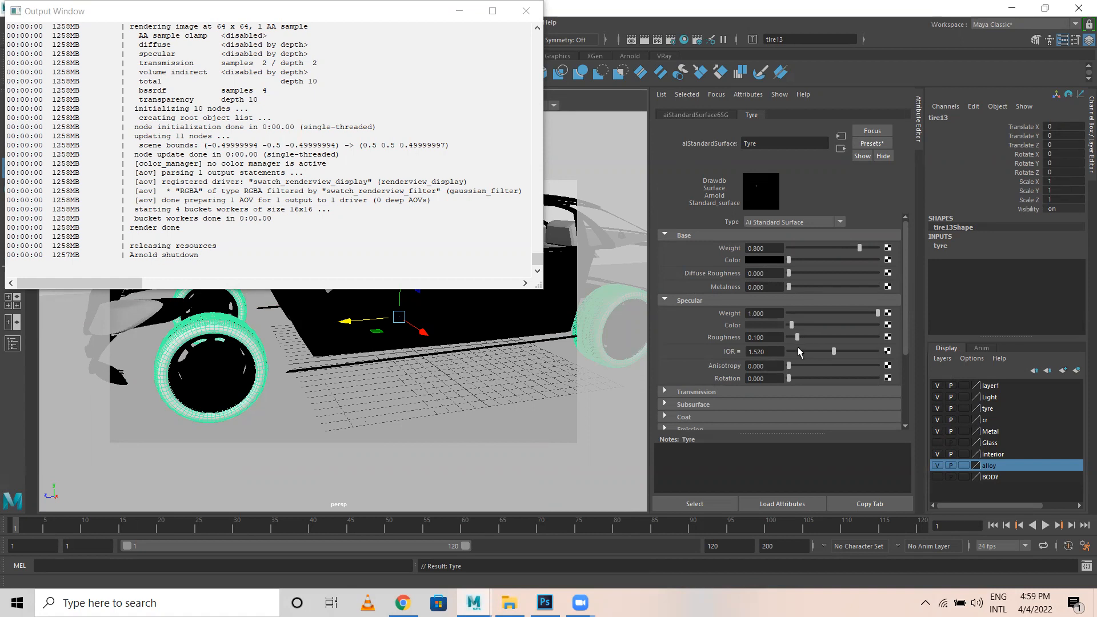
{"action": "left_click", "coordinate": [812, 313]}
{"action": "left_click", "coordinate": [831, 337]}
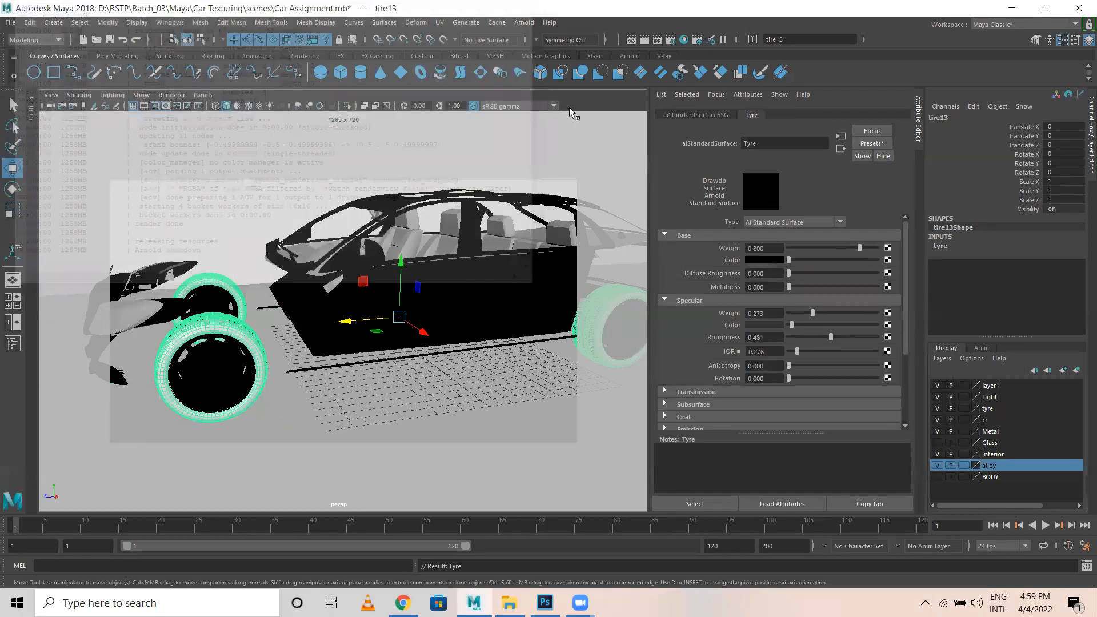
{"action": "left_click", "coordinate": [938, 477]}
{"action": "left_click", "coordinate": [937, 443]}
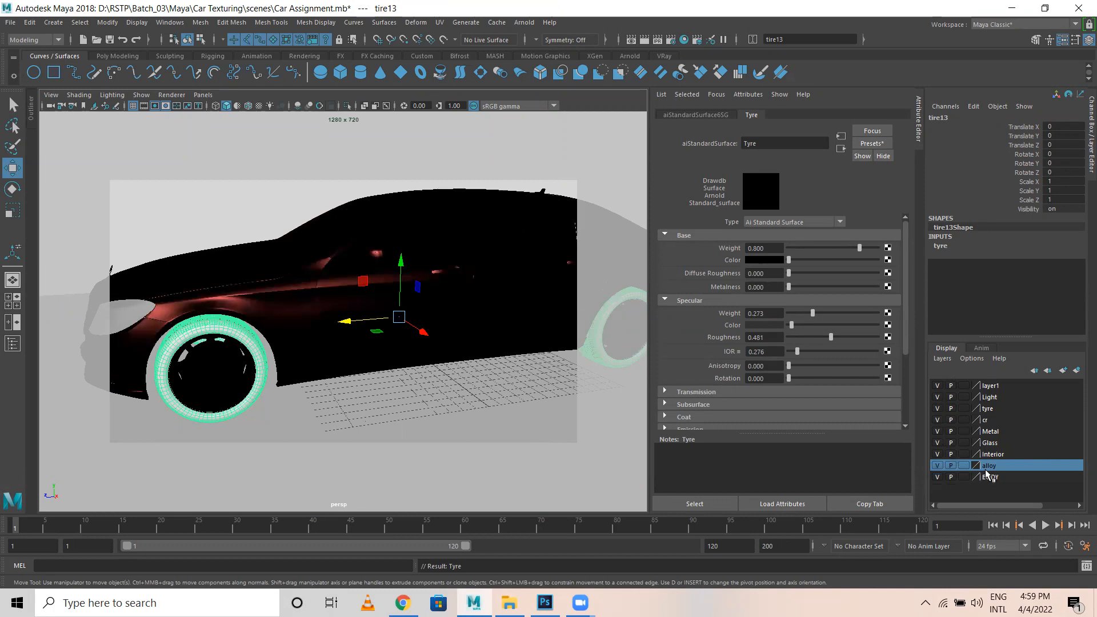
Make Light the current layer and select all its objects, including the headlamp glass.
{"action": "left_click", "coordinate": [990, 397]}
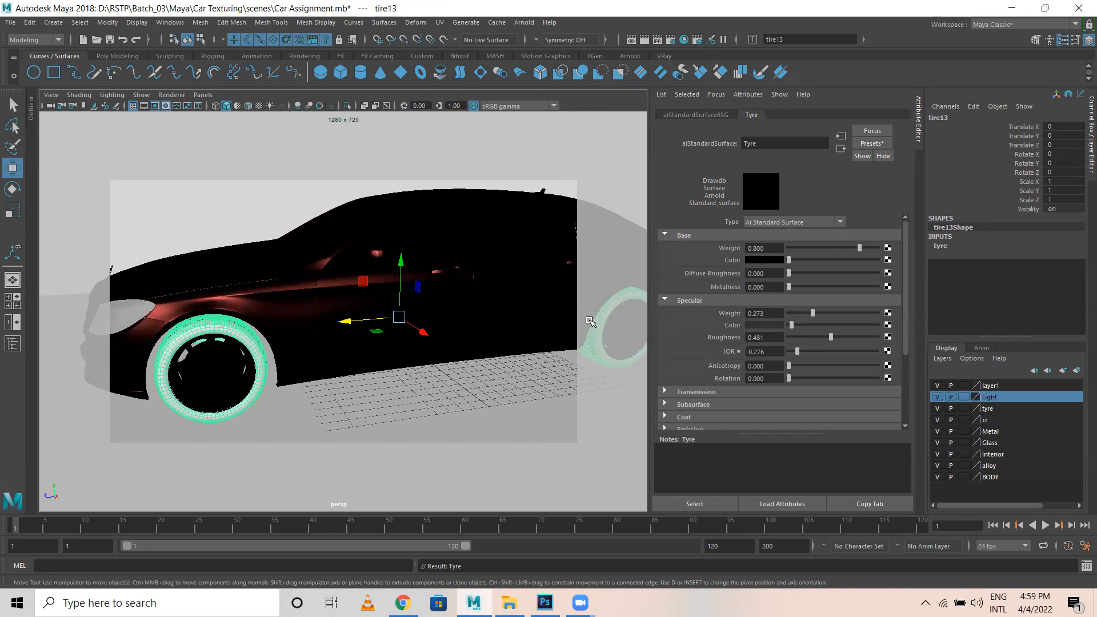
{"action": "left_click_drag", "start_coordinate": [309, 297], "coordinate": [449, 341], "text": "alt"}
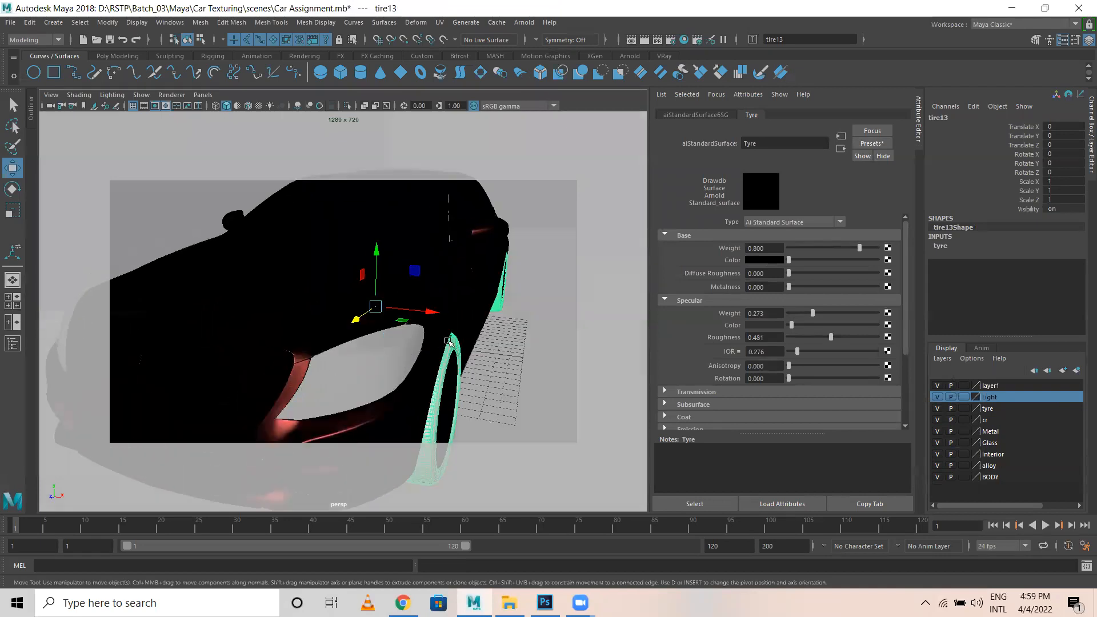
{"action": "left_click", "coordinate": [937, 397]}
{"action": "left_click", "coordinate": [937, 397]}
{"action": "left_click", "coordinate": [937, 398]}
{"action": "left_click", "coordinate": [936, 397]}
{"action": "left_click_drag", "start_coordinate": [612, 377], "coordinate": [390, 346], "text": "alt"}
{"action": "left_click", "coordinate": [384, 334]}
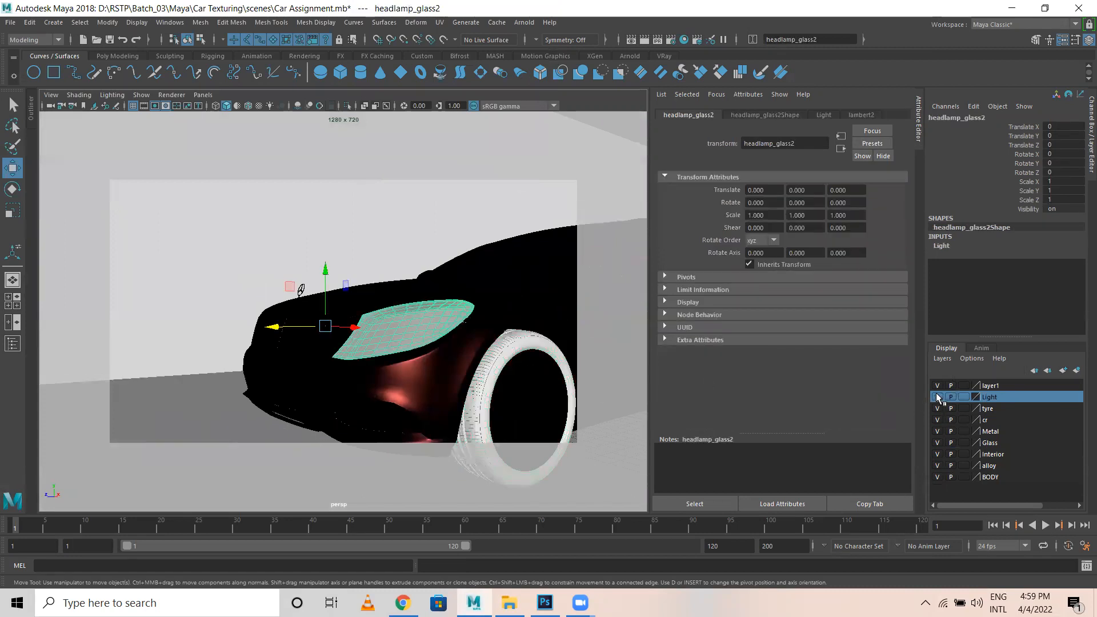
{"action": "right_click", "coordinate": [1006, 399]}
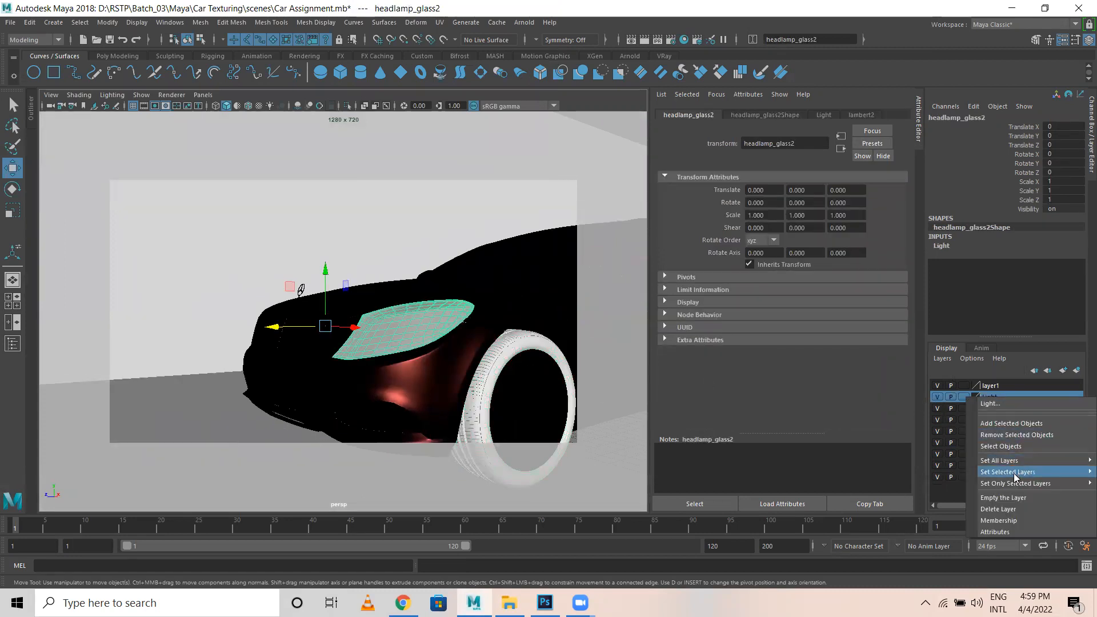
{"action": "left_click", "coordinate": [1000, 447]}
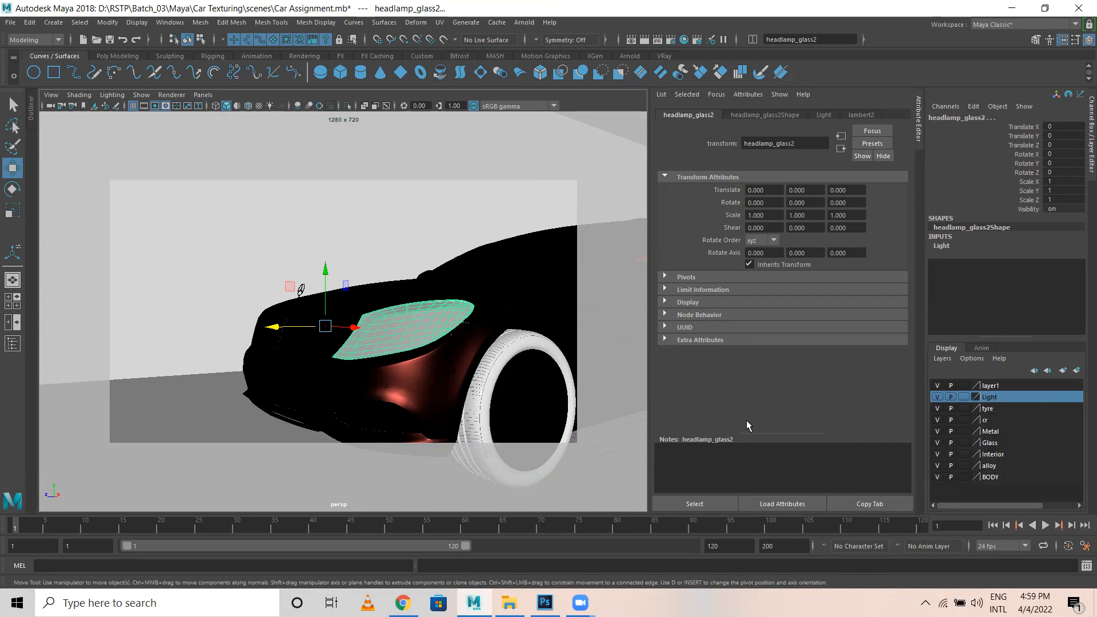
{"action": "scroll", "coordinate": [386, 294], "scroll_direction": "down", "scroll_amount": 5}
{"action": "left_click_drag", "start_coordinate": [386, 293], "coordinate": [318, 339], "text": "alt"}
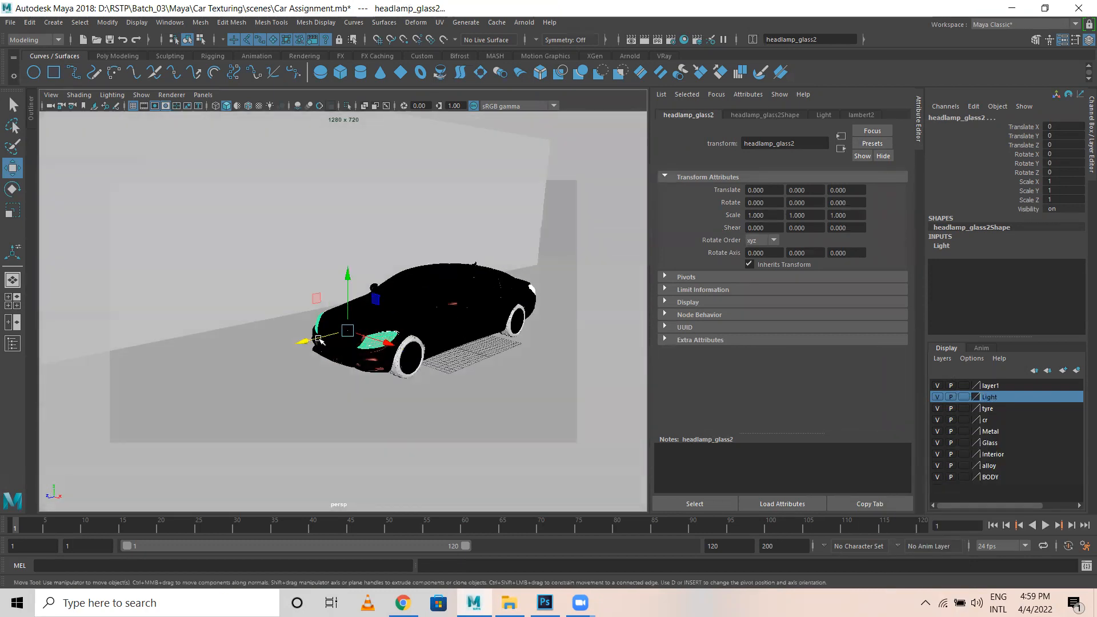
{"action": "scroll", "coordinate": [423, 350], "scroll_direction": "up", "scroll_amount": 5}
Assign a new aiStandardSurface shader named Light to the headlamps.
{"action": "right_click_drag", "start_coordinate": [392, 384], "coordinate": [387, 576]}
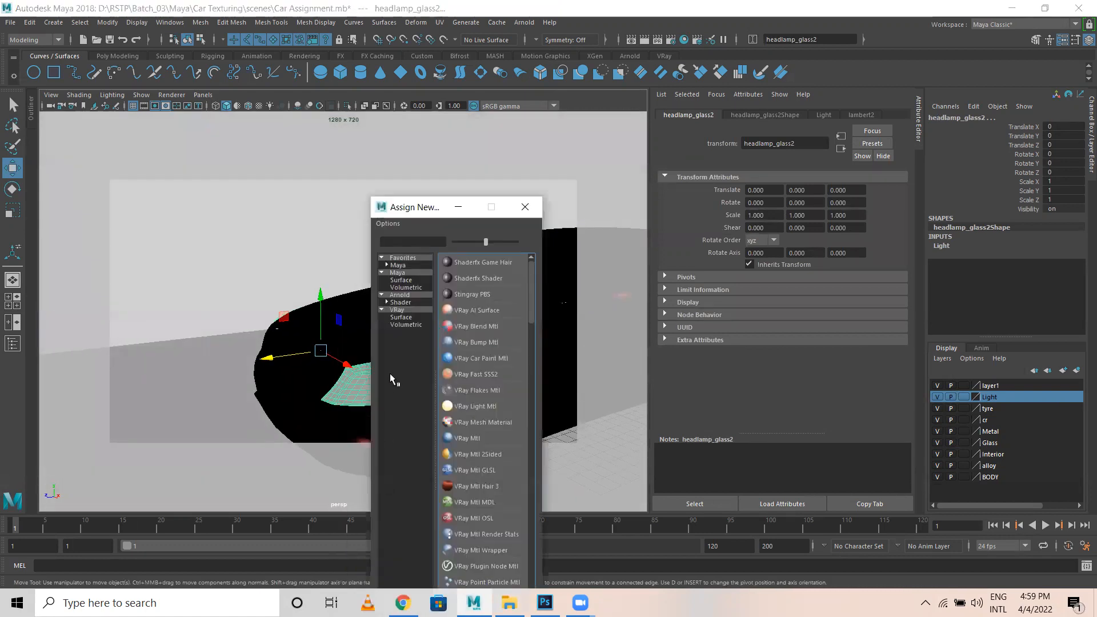
{"action": "left_click", "coordinate": [401, 302]}
{"action": "left_click", "coordinate": [481, 359]}
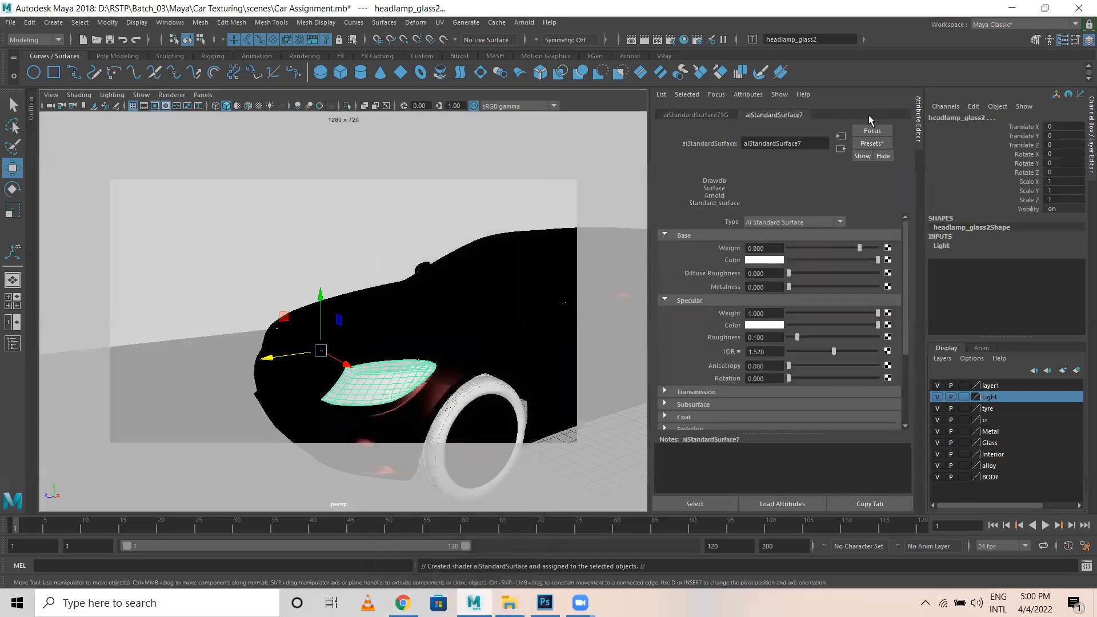
{"action": "type", "text": "L"}
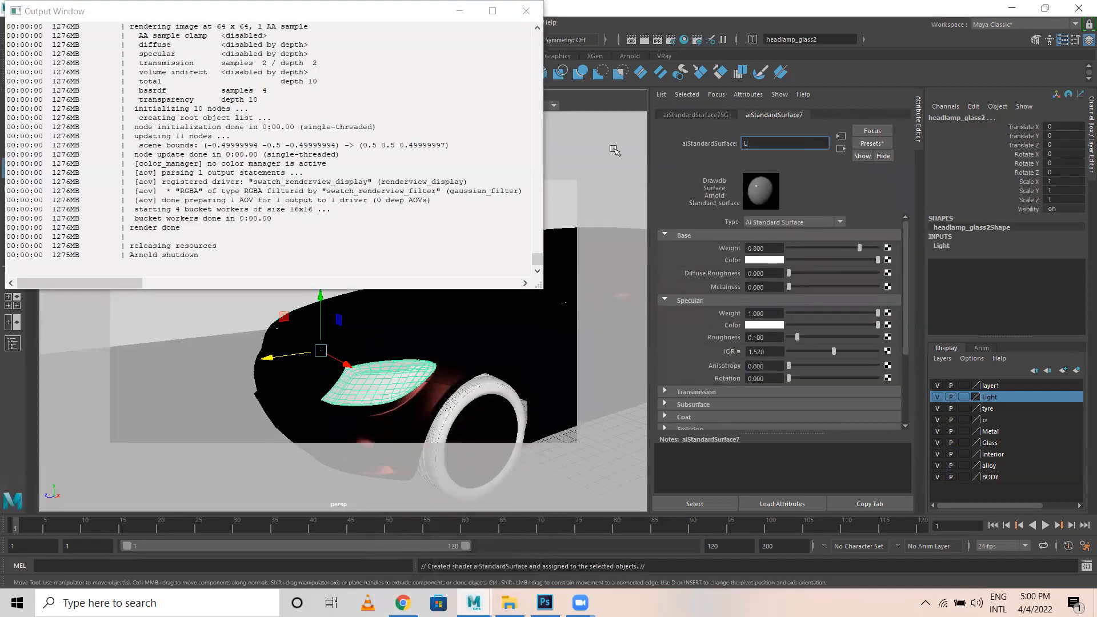
{"action": "type", "text": "ight"}
{"action": "key", "text": "Return"}
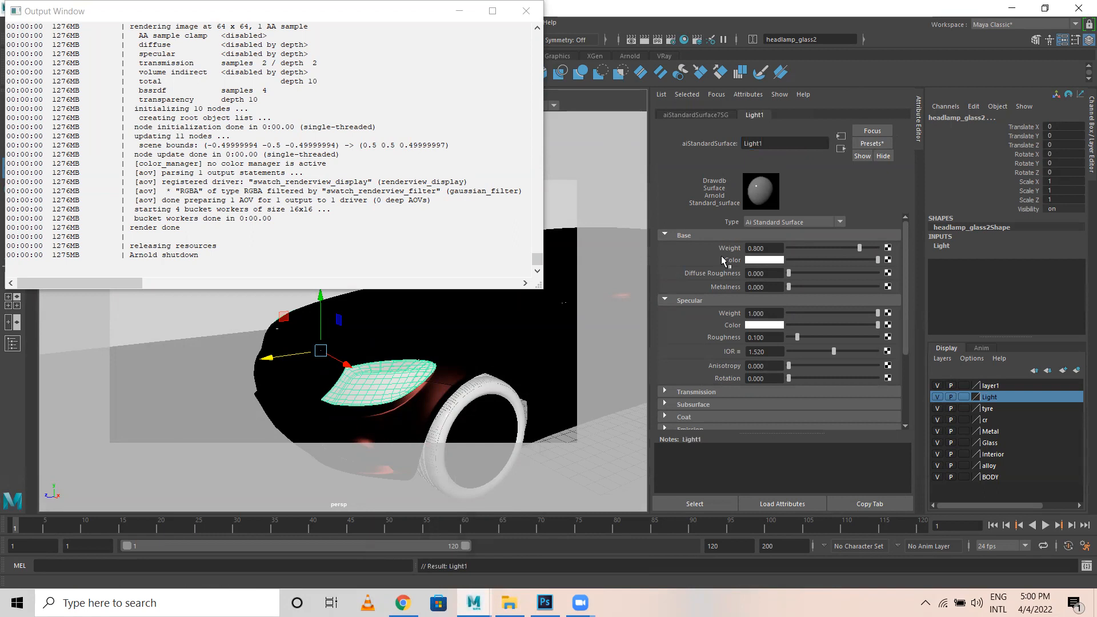
Apply the Incandescent_Bulb preset to the Light shader.
{"action": "left_click", "coordinate": [876, 145]}
{"action": "mouse_move", "coordinate": [914, 208]}
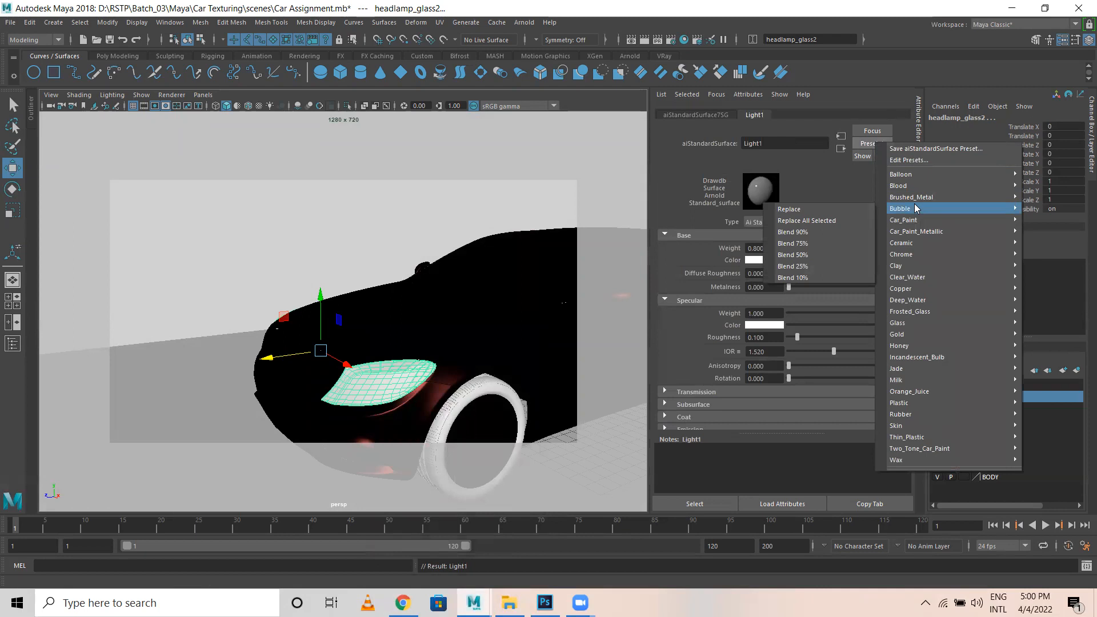
{"action": "mouse_move", "coordinate": [916, 367]}
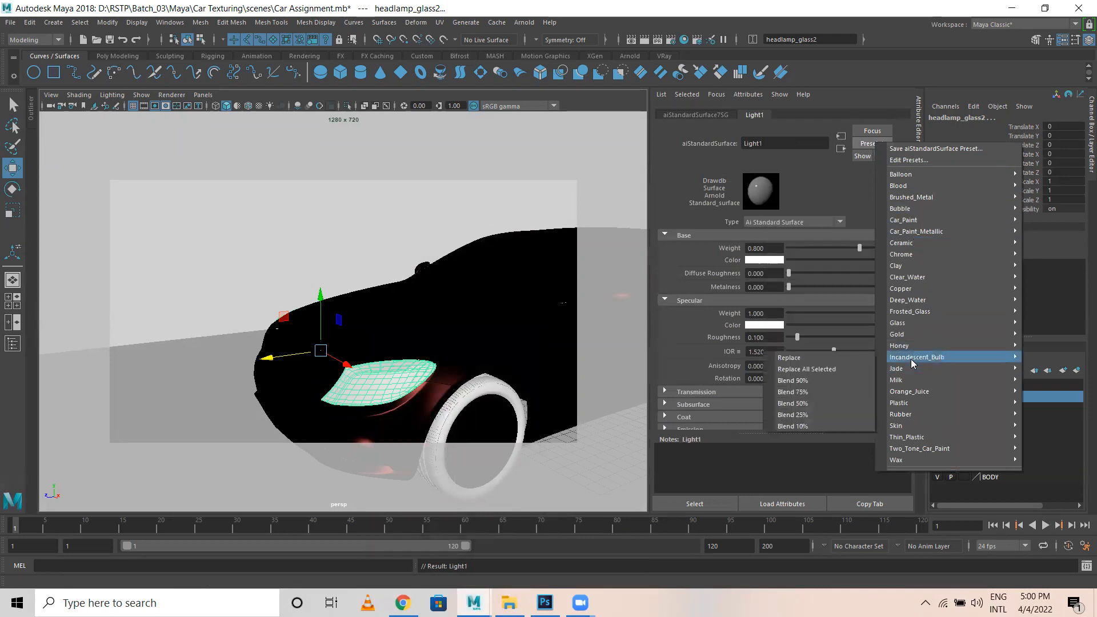
{"action": "left_click", "coordinate": [826, 360]}
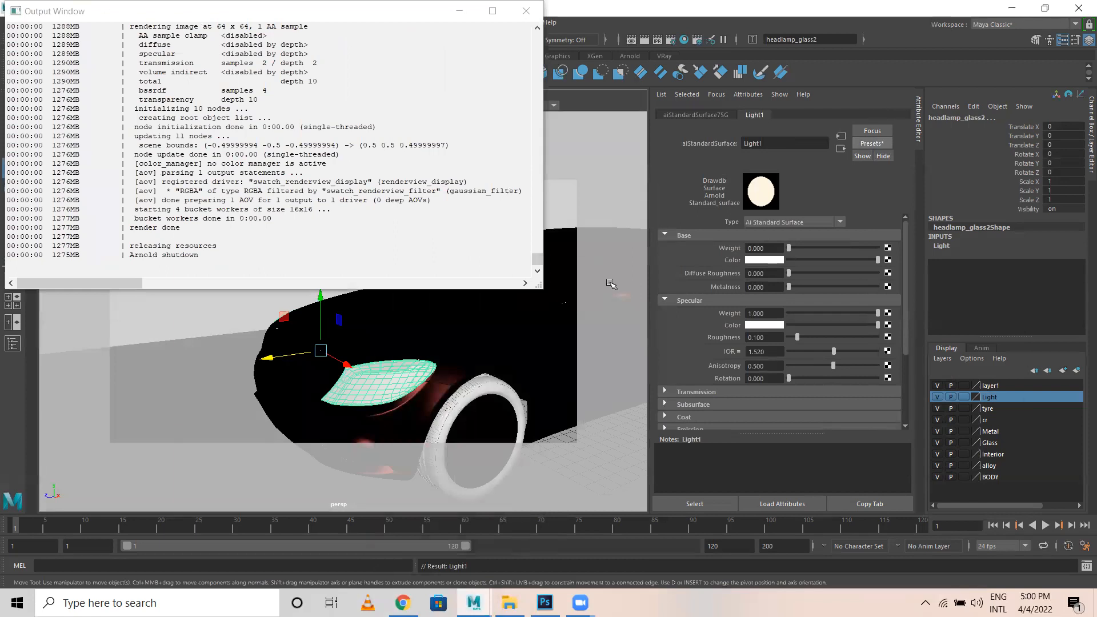
{"action": "left_click", "coordinate": [527, 11]}
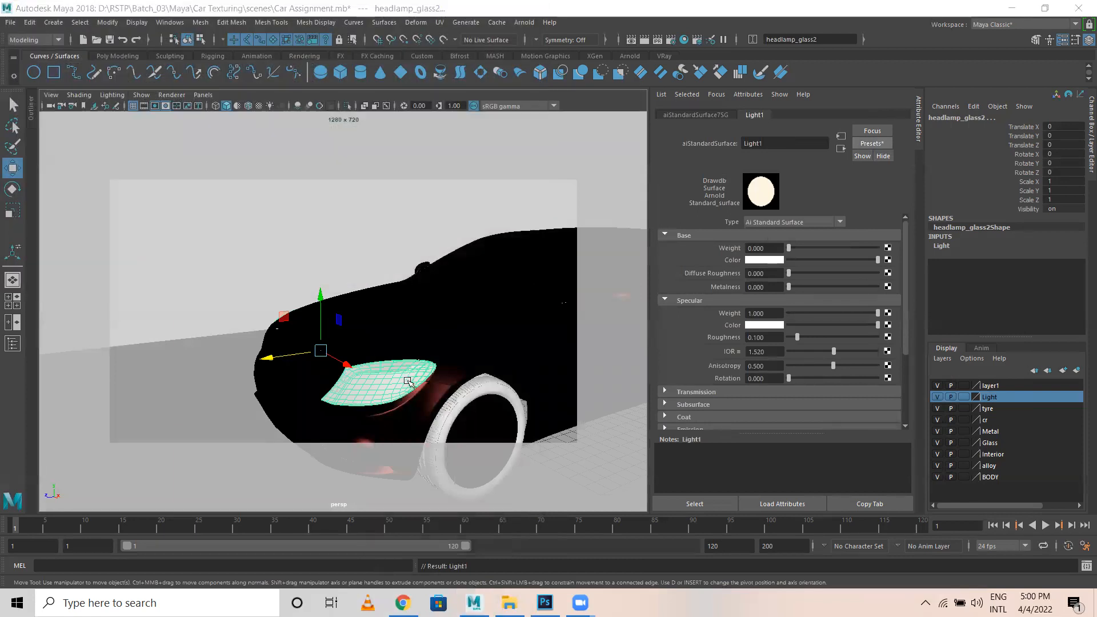
{"action": "left_click", "coordinate": [449, 227]}
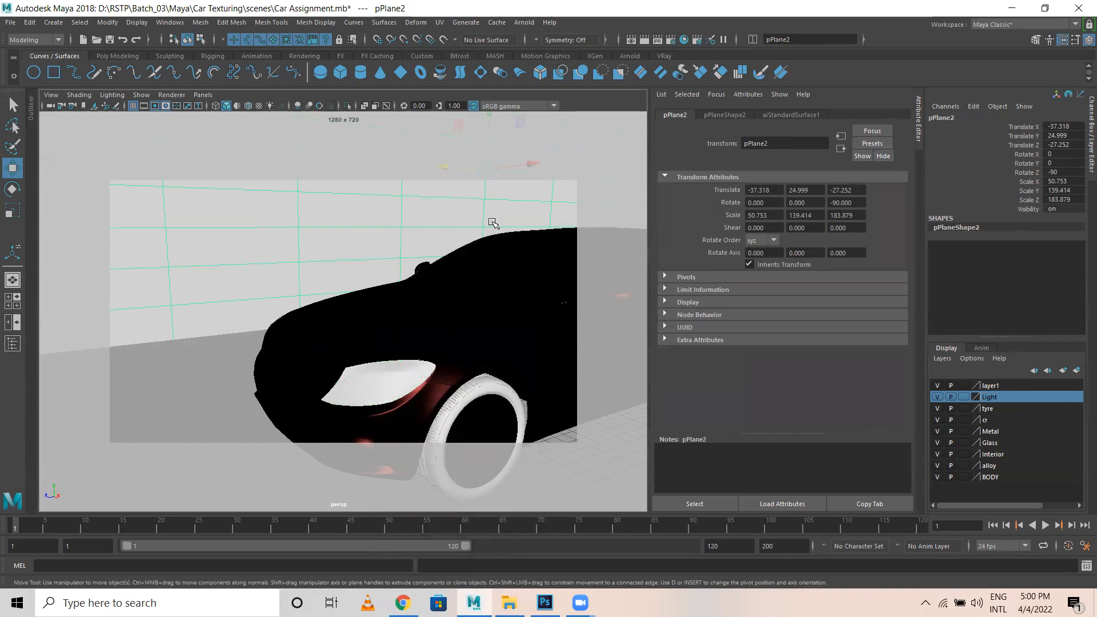
Turn on textured display and save the scene as Car Lighting.mb.
{"action": "key", "text": "6"}
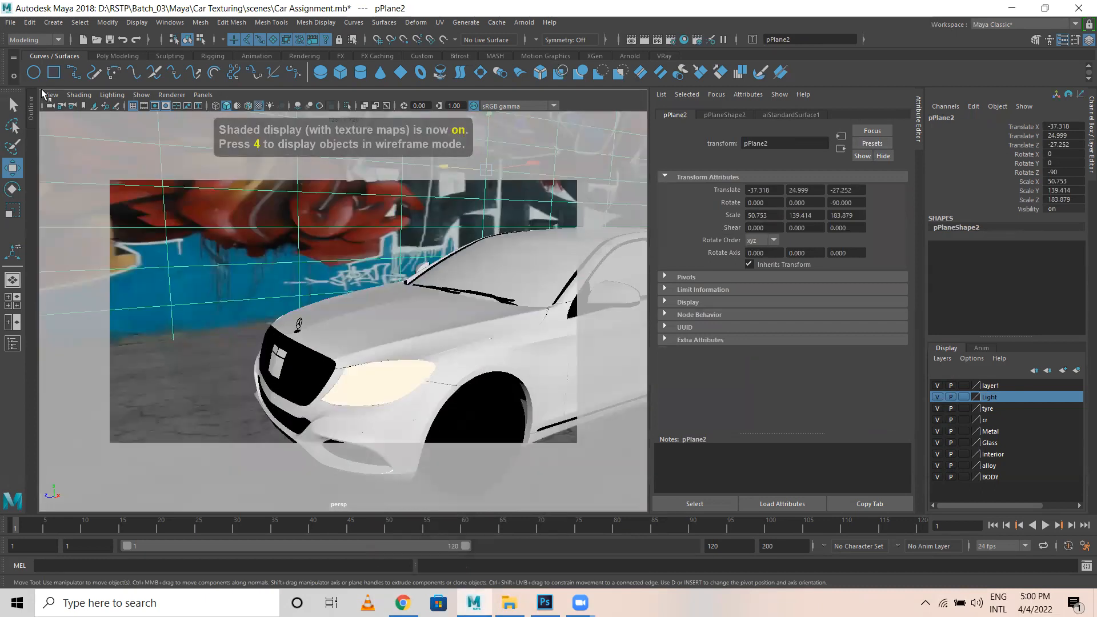
{"action": "left_click", "coordinate": [10, 22]}
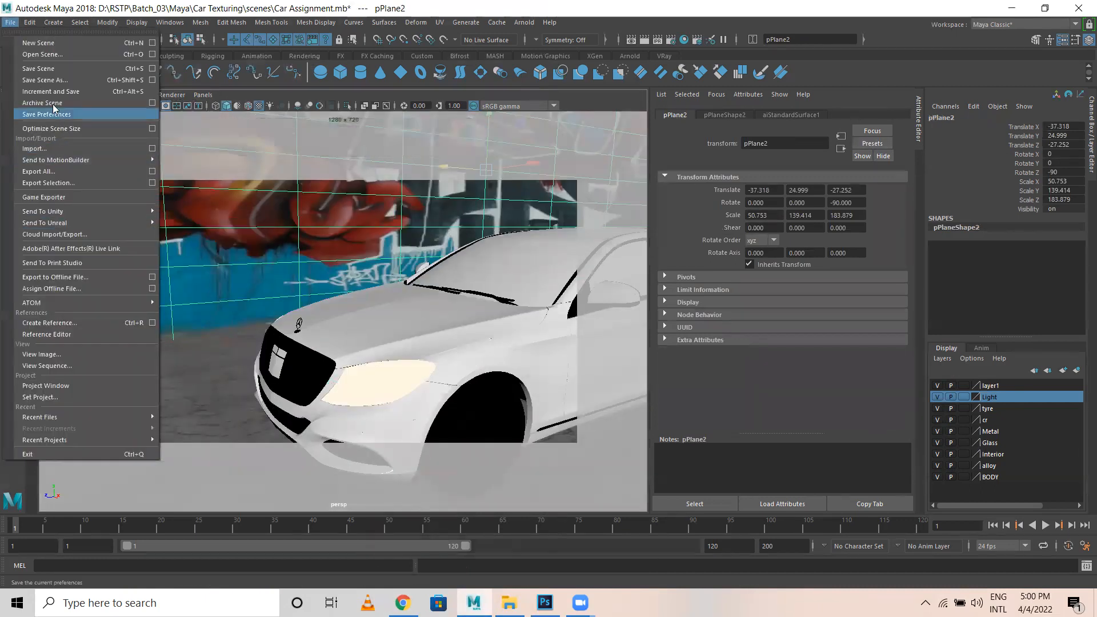
{"action": "left_click", "coordinate": [45, 80]}
{"action": "left_click", "coordinate": [225, 404]}
{"action": "left_click_drag", "start_coordinate": [217, 403], "coordinate": [184, 411]}
{"action": "key", "text": "BackSpace"}
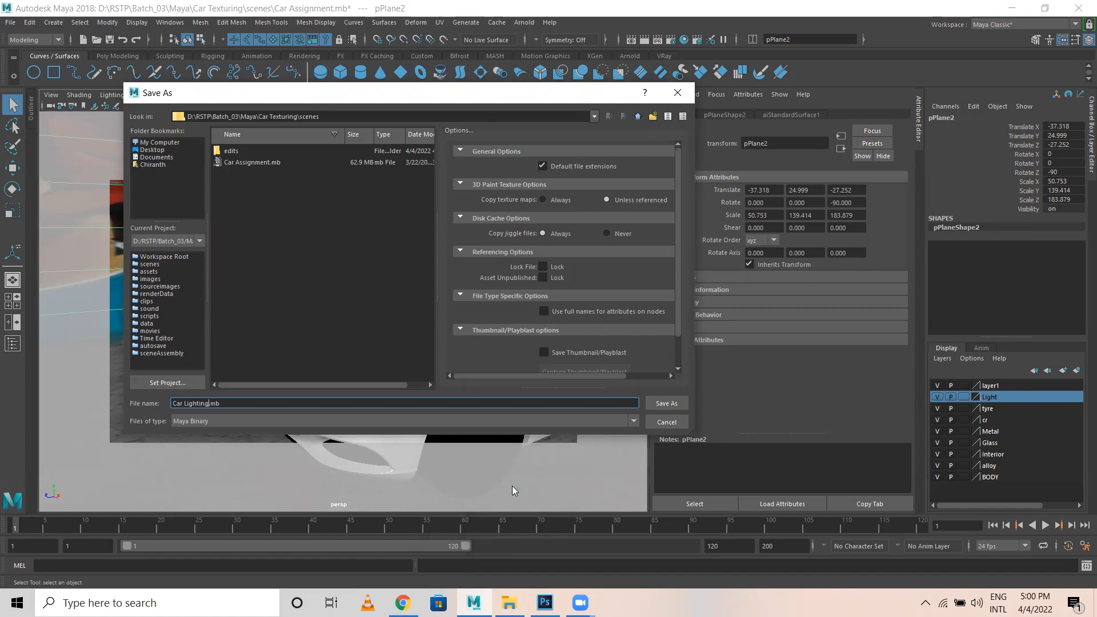
{"action": "key", "text": "Return"}
Frame the graffiti wall plane and adjust the view to show the whole wall.
{"action": "key", "text": "w"}
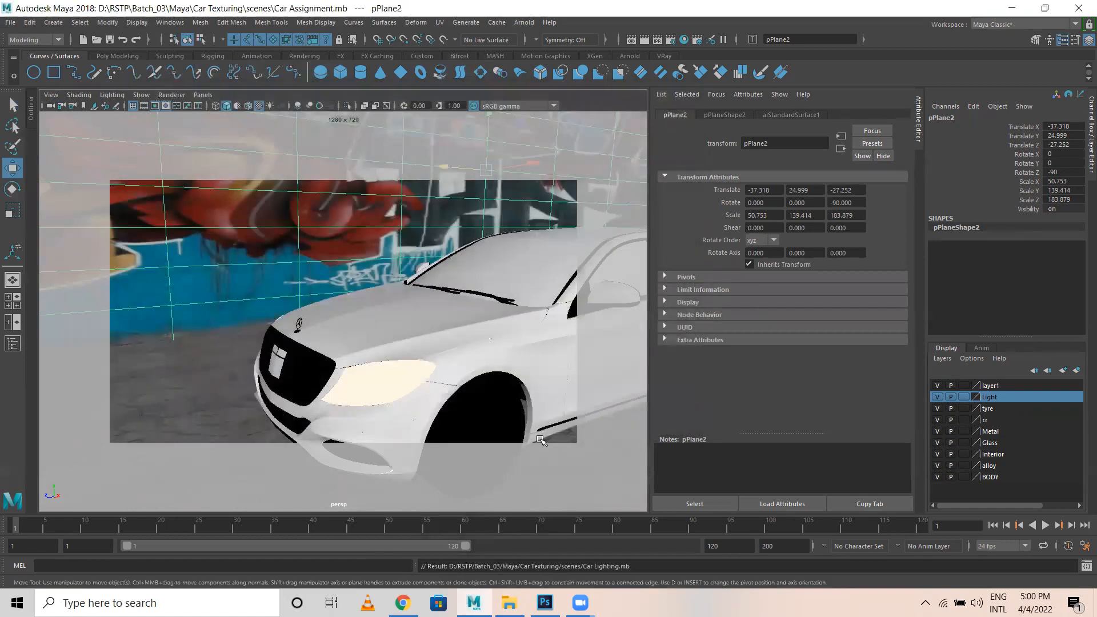
{"action": "key", "text": "f"}
{"action": "left_click_drag", "start_coordinate": [423, 345], "coordinate": [274, 235], "text": "alt"}
{"action": "scroll", "coordinate": [274, 234], "scroll_direction": "up", "scroll_amount": 2}
{"action": "middle_click_drag", "start_coordinate": [274, 235], "coordinate": [309, 264], "text": "alt"}
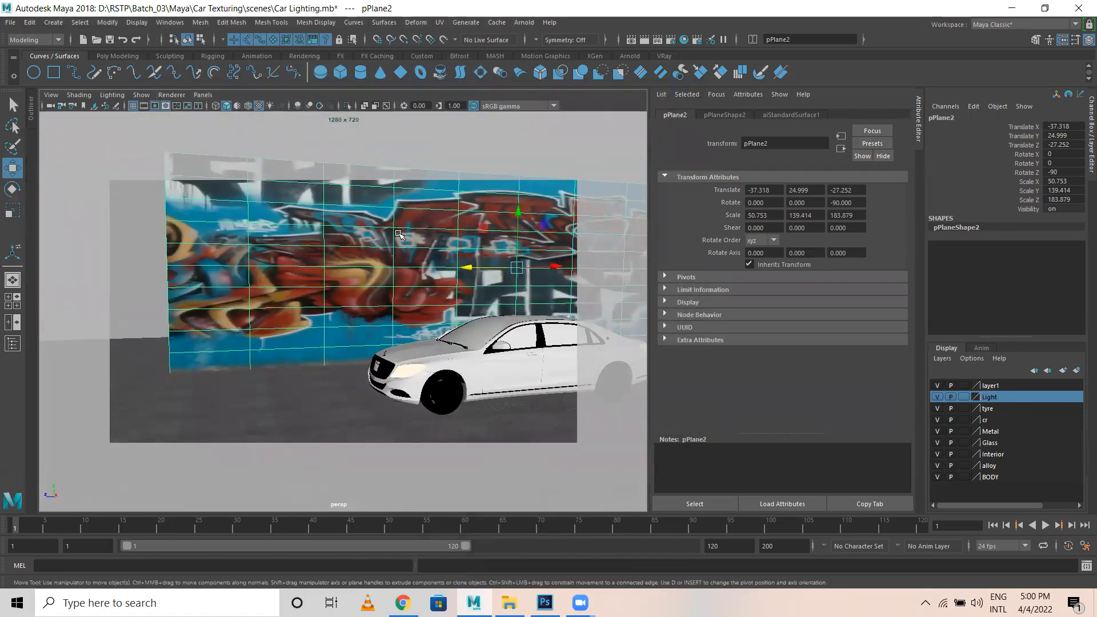
Rename the wall's aiStandardSurface1 material to Graphitti.
{"action": "double_click", "coordinate": [791, 149]}
{"action": "type", "text": "Graffitt"}
{"action": "key", "text": "BackSpace"}
{"action": "key", "text": "BackSpace"}
{"action": "key", "text": "BackSpace"}
{"action": "key", "text": "BackSpace"}
{"action": "key", "text": "BackSpace"}
{"action": "key", "text": "BackSpace"}
{"action": "key", "text": "BackSpace"}
{"action": "left_click", "coordinate": [794, 116]}
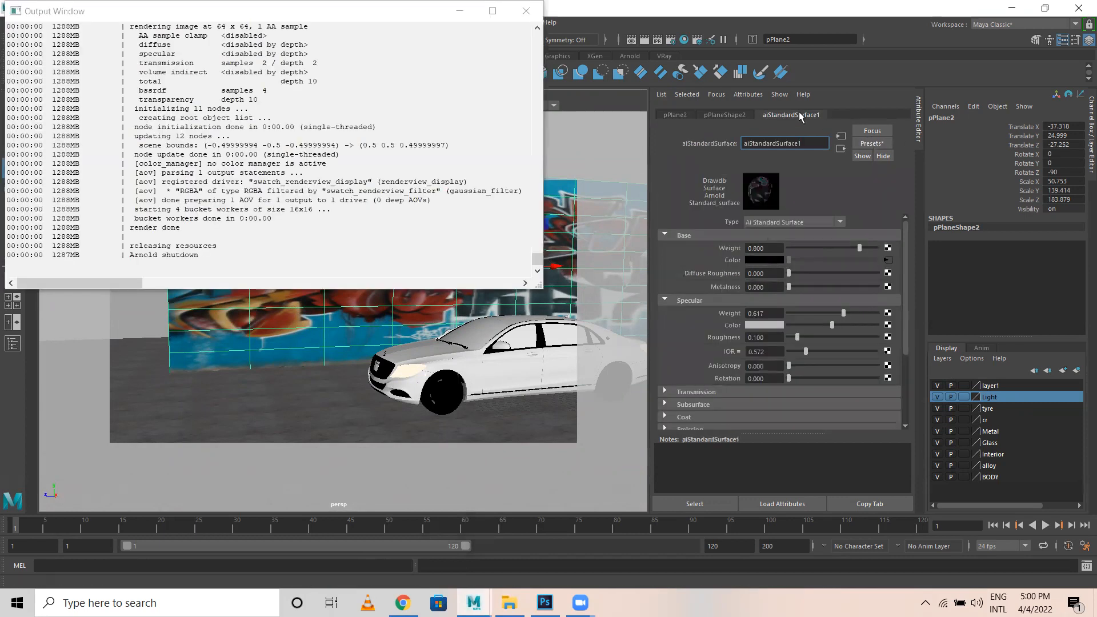
{"action": "left_click_drag", "start_coordinate": [815, 143], "coordinate": [679, 142]}
{"action": "type", "text": "Graphitti"}
{"action": "key", "text": "Return"}
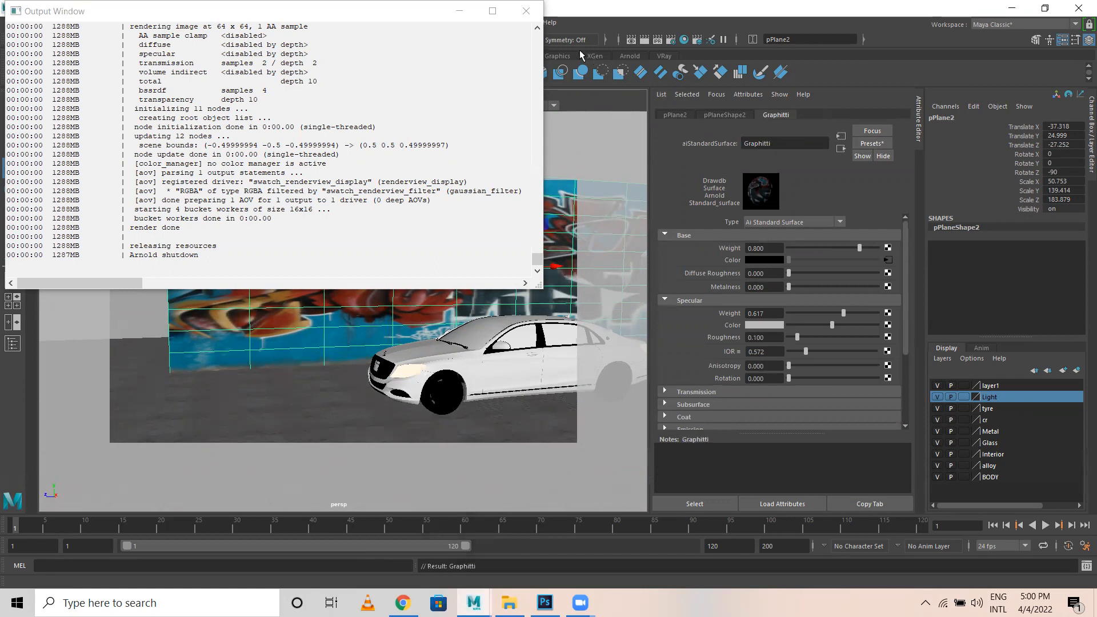
{"action": "left_click", "coordinate": [526, 10]}
Rename the floor plane's aiStandardSurface2 material to Road.
{"action": "left_click", "coordinate": [226, 412]}
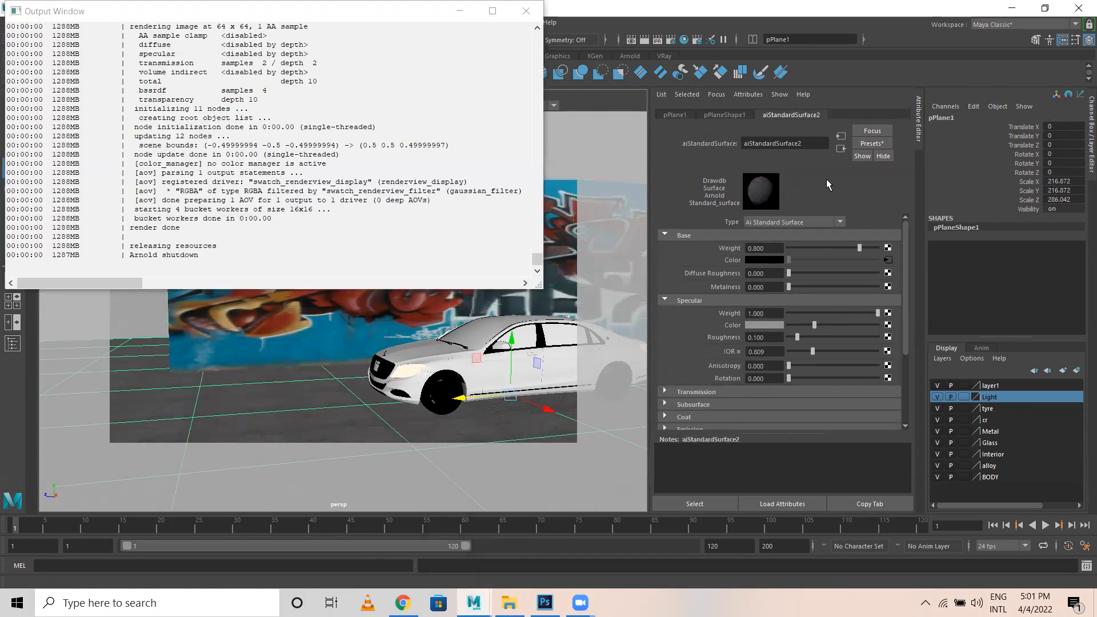
{"action": "left_click_drag", "start_coordinate": [807, 143], "coordinate": [703, 144]}
{"action": "type", "text": "R"}
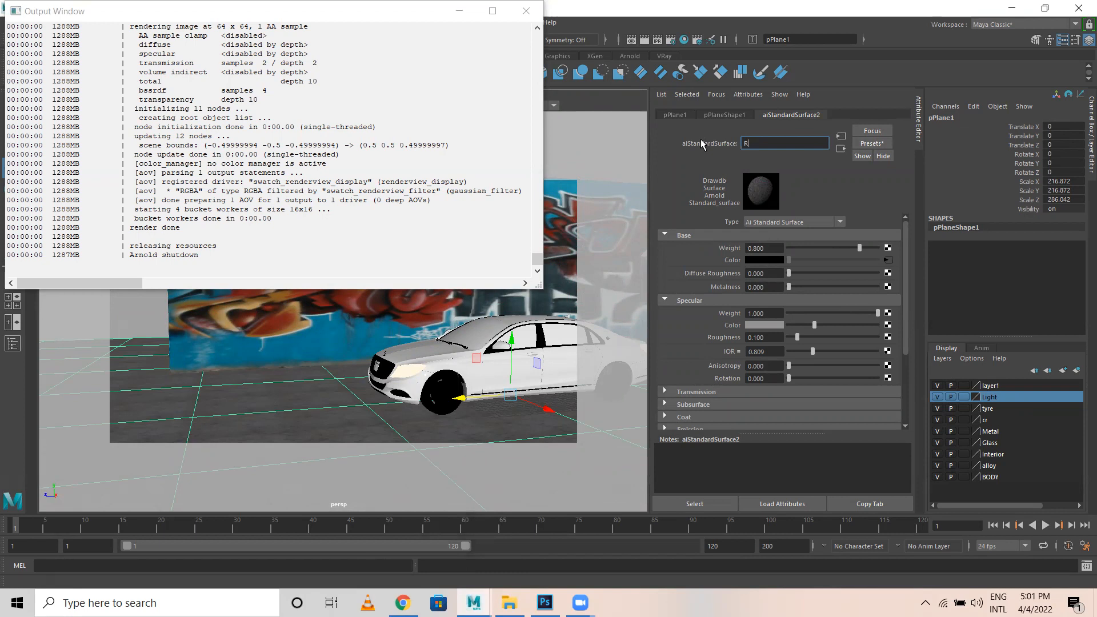
{"action": "key", "text": "Return"}
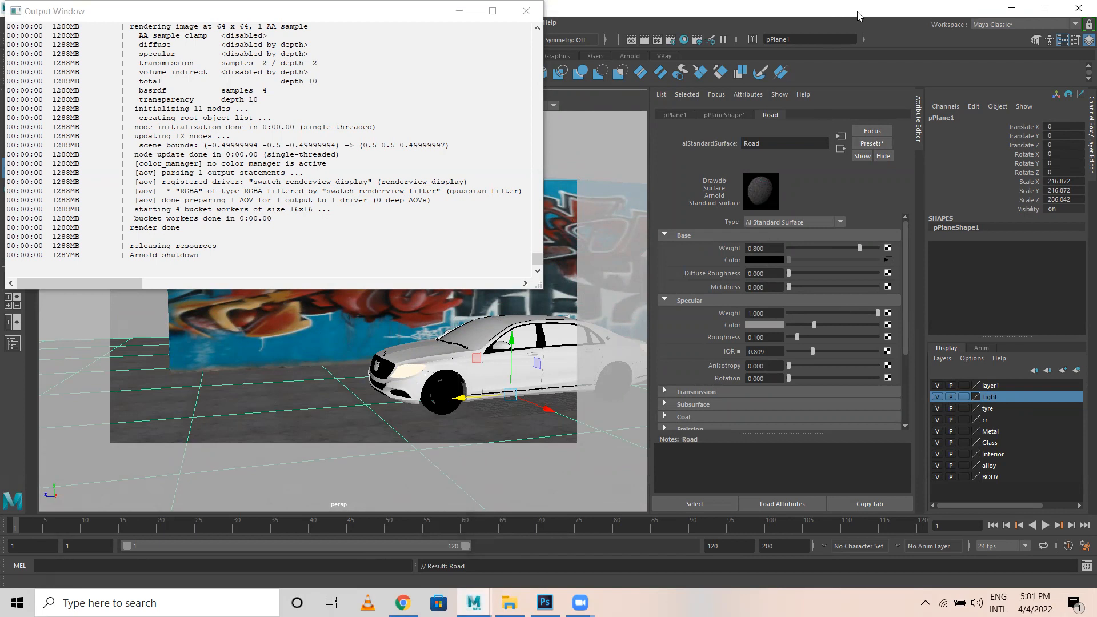
{"action": "left_click", "coordinate": [527, 11]}
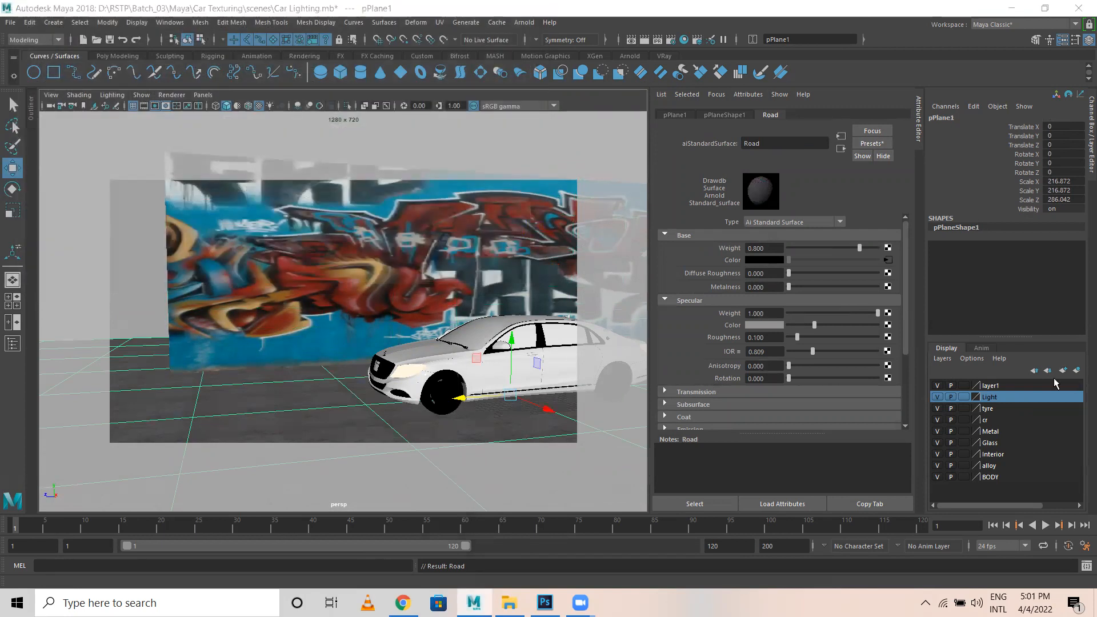
Deselect all, move in close to the car's front, and save the scene with Ctrl+S.
{"action": "left_click", "coordinate": [222, 226]}
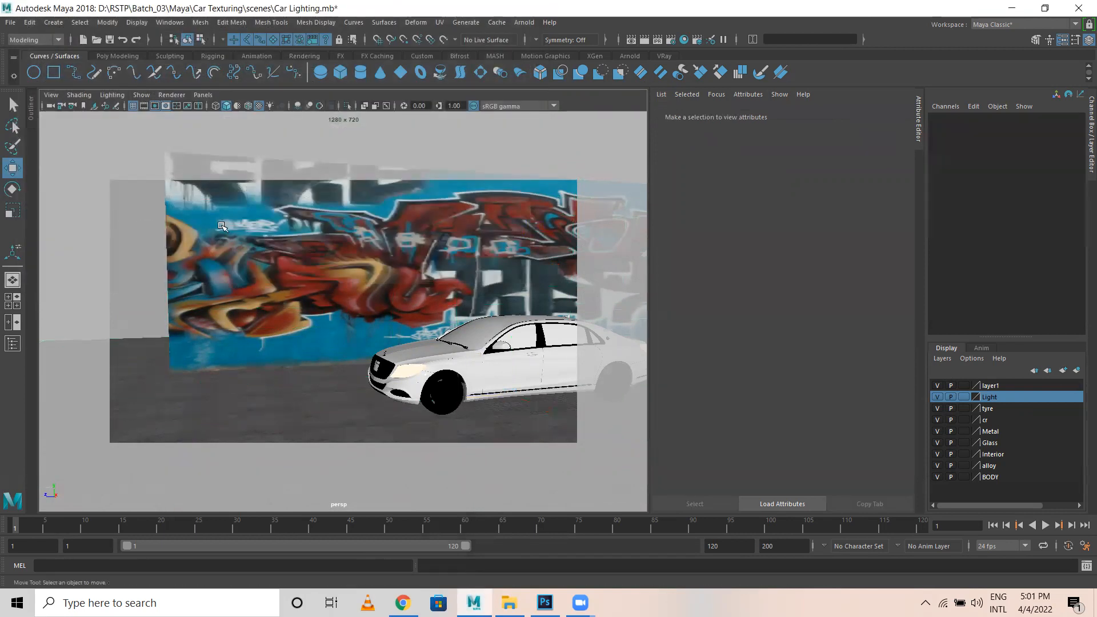
{"action": "left_click_drag", "start_coordinate": [389, 374], "coordinate": [343, 360], "text": "alt"}
{"action": "right_click_drag", "start_coordinate": [343, 360], "coordinate": [483, 384], "text": "alt"}
{"action": "middle_click_drag", "start_coordinate": [482, 385], "coordinate": [414, 269], "text": "alt"}
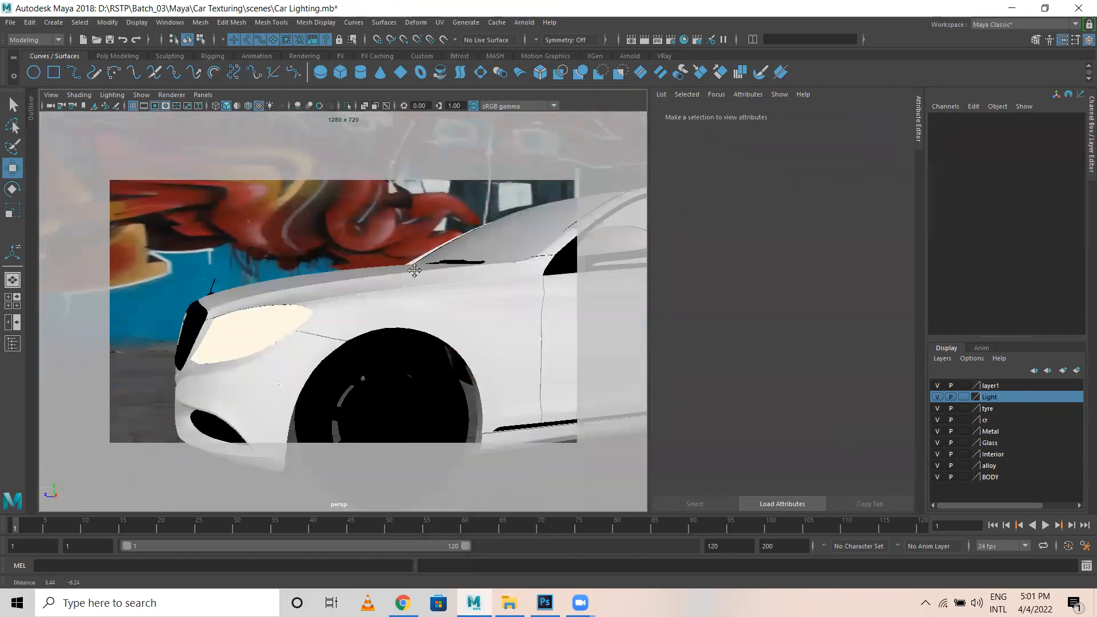
{"action": "right_click_drag", "start_coordinate": [414, 269], "coordinate": [345, 332], "text": "alt"}
{"action": "scroll", "coordinate": [346, 332], "scroll_direction": "down", "scroll_amount": 5}
{"action": "key", "text": "ctrl+s"}
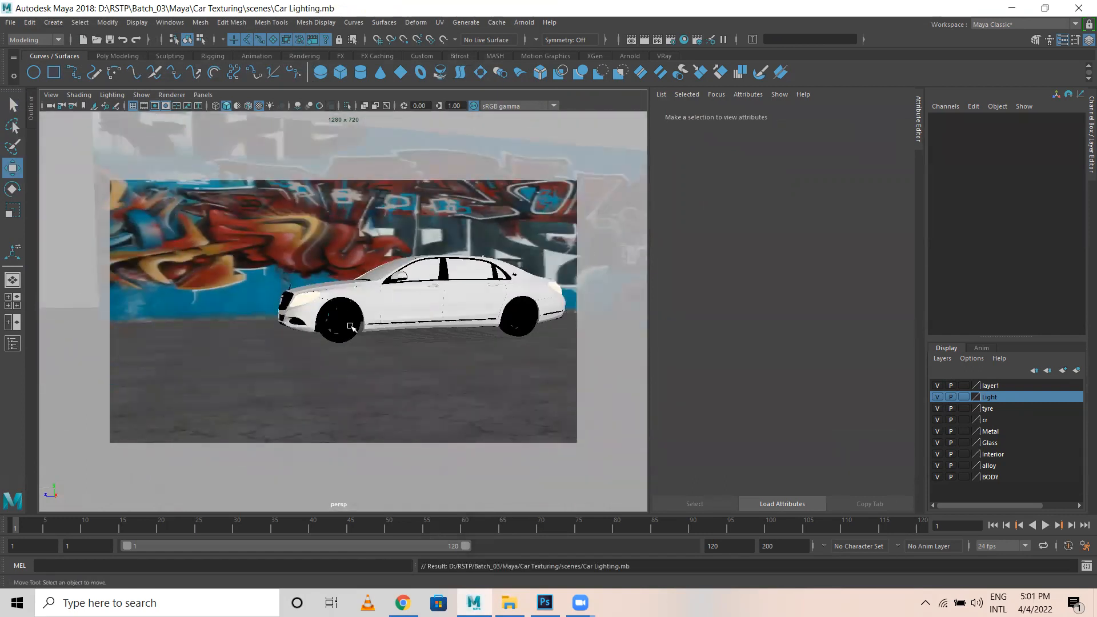
Orbit and zoom the view to see the car's front-left side against the wall.
{"action": "mouse_move", "coordinate": [505, 321]}
{"action": "left_mouse_down", "text": "alt"}
{"action": "mouse_move", "coordinate": [494, 318]}
{"action": "mouse_move", "coordinate": [522, 319]}
{"action": "left_mouse_up", "text": "alt"}
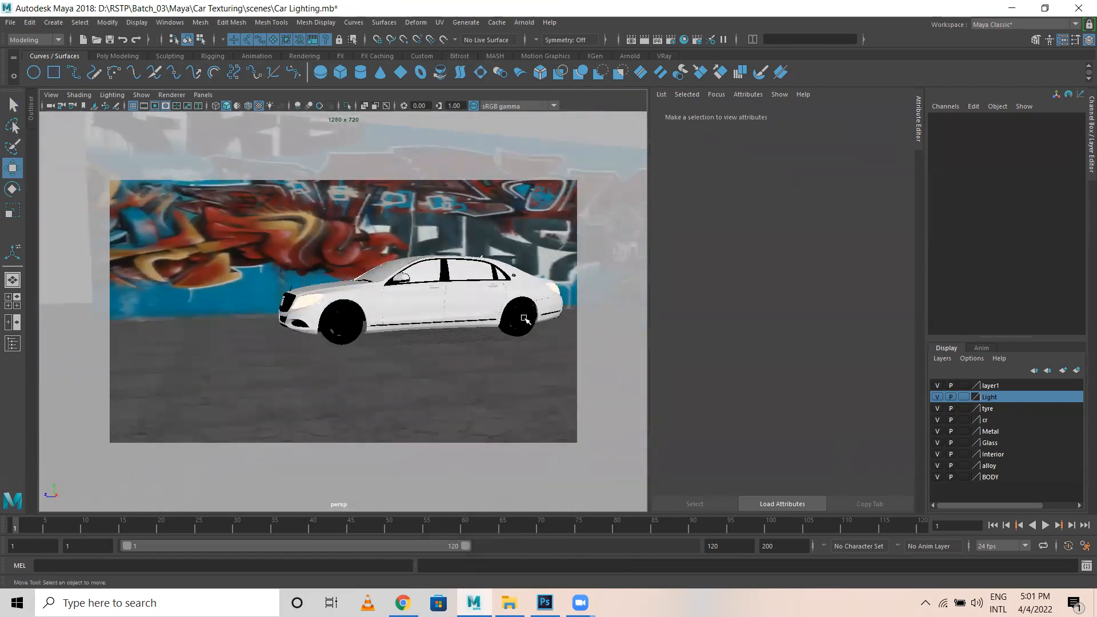
{"action": "middle_click_drag", "start_coordinate": [522, 318], "coordinate": [406, 366], "text": "alt"}
{"action": "mouse_move", "coordinate": [406, 365]}
{"action": "left_mouse_down", "text": "alt"}
{"action": "mouse_move", "coordinate": [392, 354]}
{"action": "mouse_move", "coordinate": [408, 347]}
{"action": "left_mouse_up", "text": "alt"}
{"action": "scroll", "coordinate": [404, 371], "scroll_direction": "up", "scroll_amount": 5}
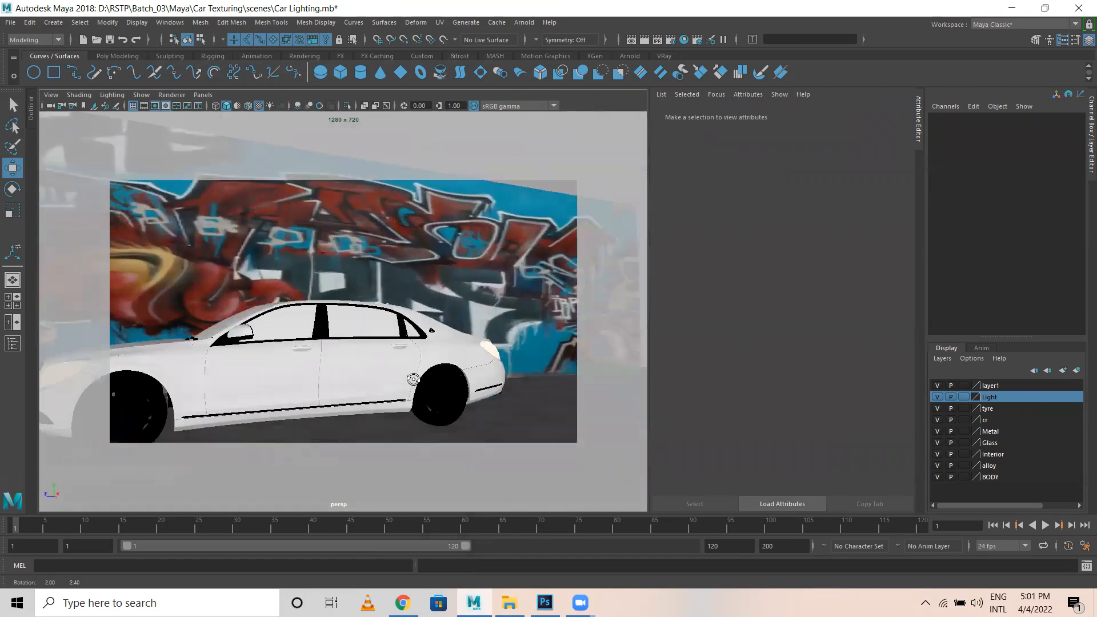
{"action": "middle_click_drag", "start_coordinate": [411, 375], "coordinate": [427, 353], "text": "alt"}
{"action": "scroll", "coordinate": [497, 299], "scroll_direction": "down", "scroll_amount": 3}
{"action": "left_click_drag", "start_coordinate": [532, 311], "coordinate": [474, 322], "text": "alt"}
{"action": "scroll", "coordinate": [474, 323], "scroll_direction": "up", "scroll_amount": 1}
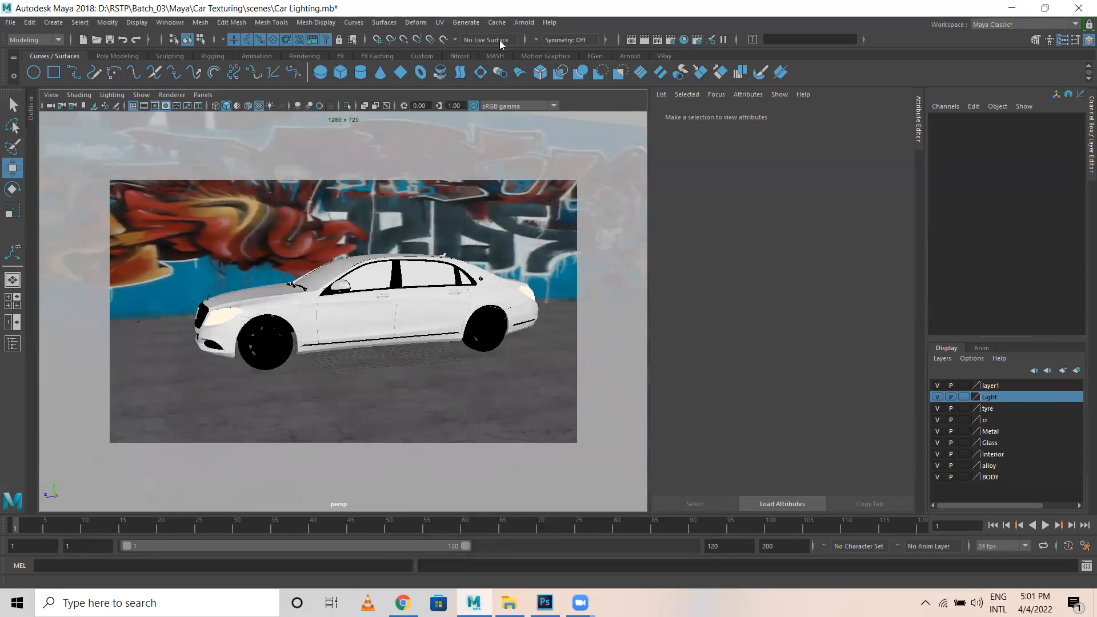
Add an Arnold Physical Sky light to the scene.
{"action": "left_click", "coordinate": [524, 23]}
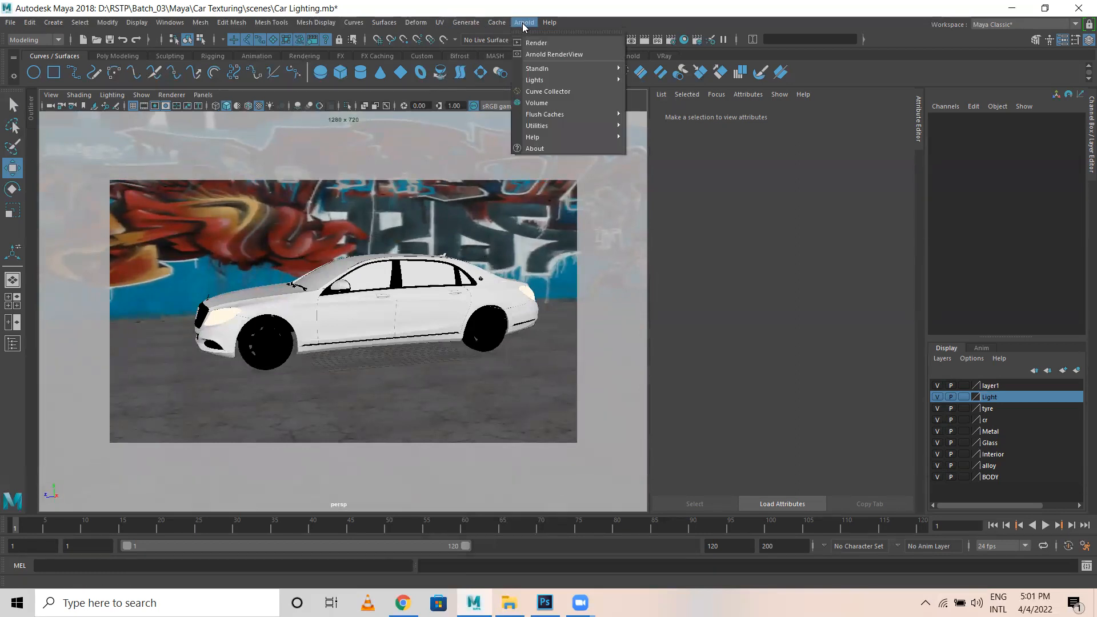
{"action": "mouse_move", "coordinate": [555, 79]}
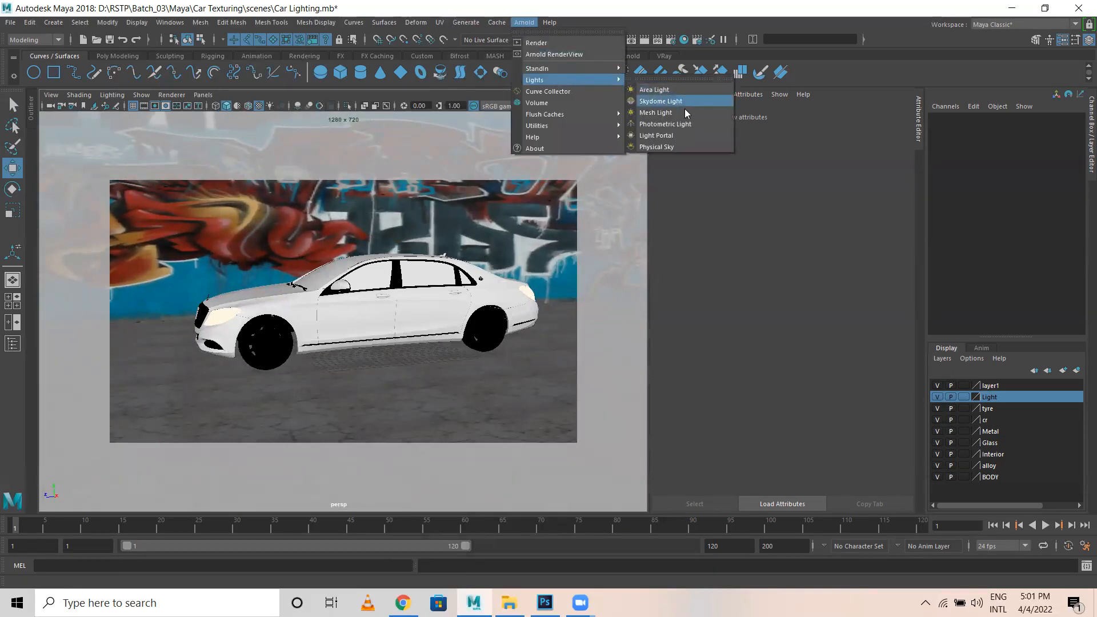
{"action": "left_click", "coordinate": [687, 145]}
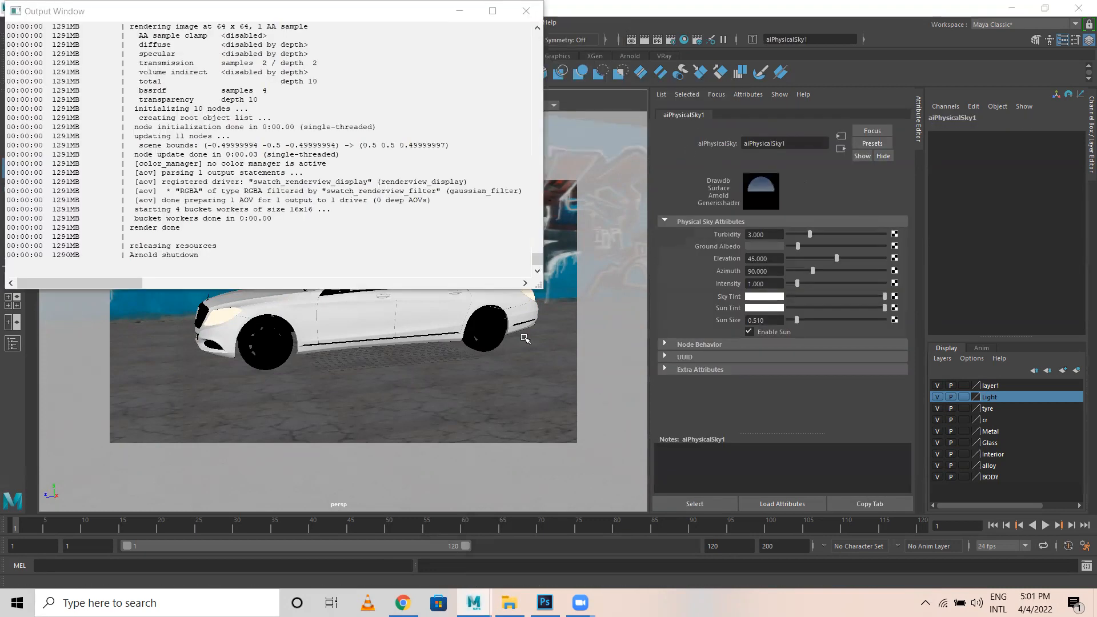
{"action": "left_click", "coordinate": [526, 11]}
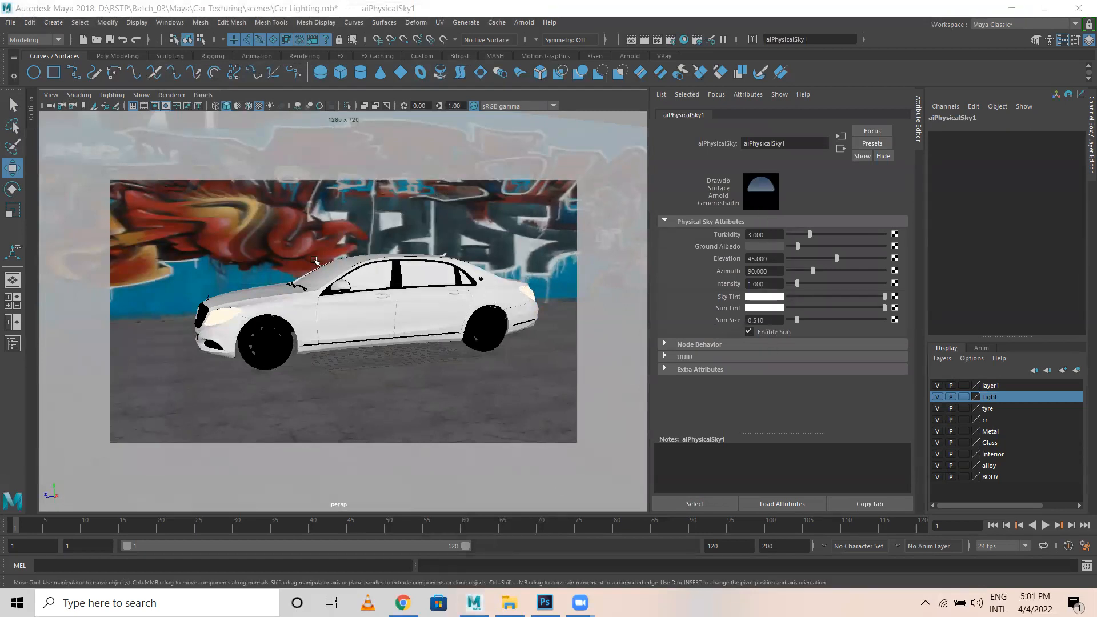
Select the sky dome light and raise the physical sky turbidity to 4.470.
{"action": "scroll", "coordinate": [313, 260], "scroll_direction": "down", "scroll_amount": 10}
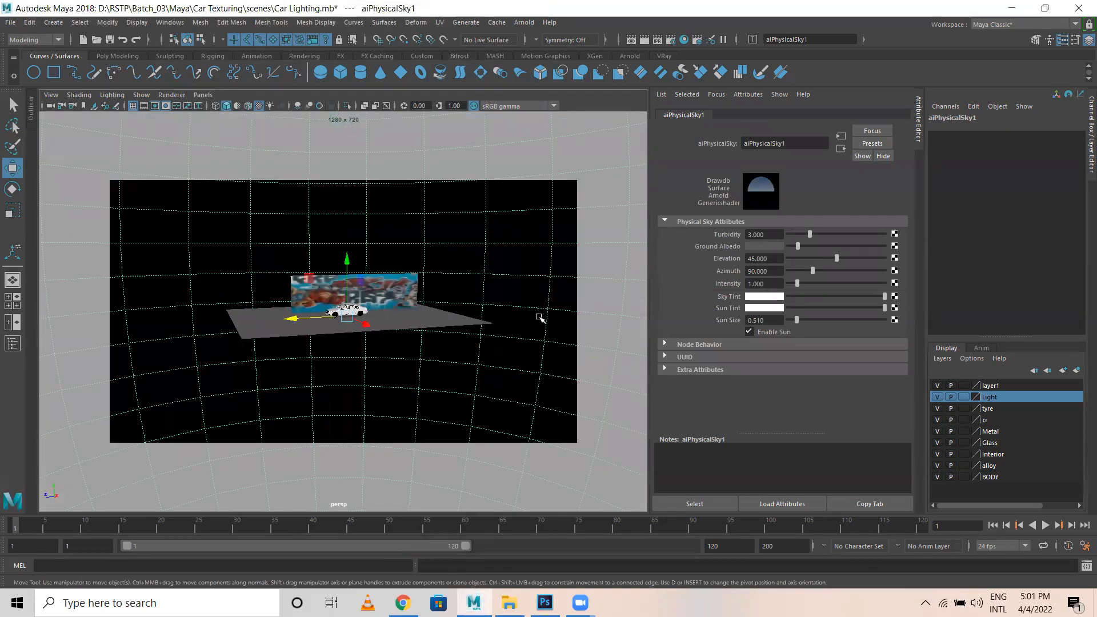
{"action": "left_click", "coordinate": [540, 319]}
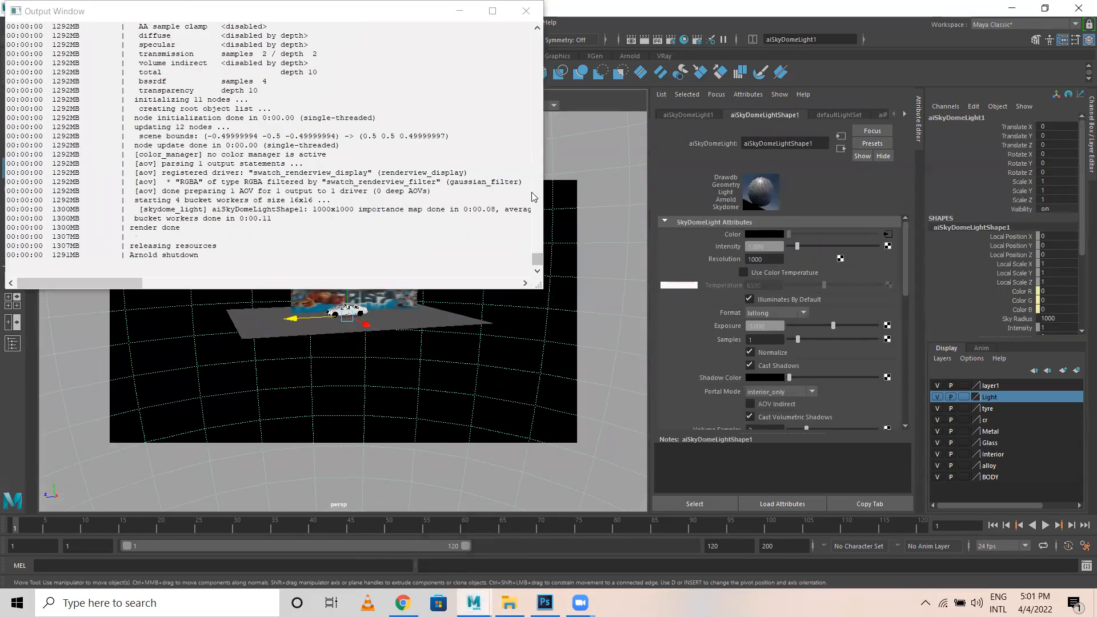
{"action": "left_click", "coordinate": [526, 10]}
{"action": "left_click", "coordinate": [829, 114]}
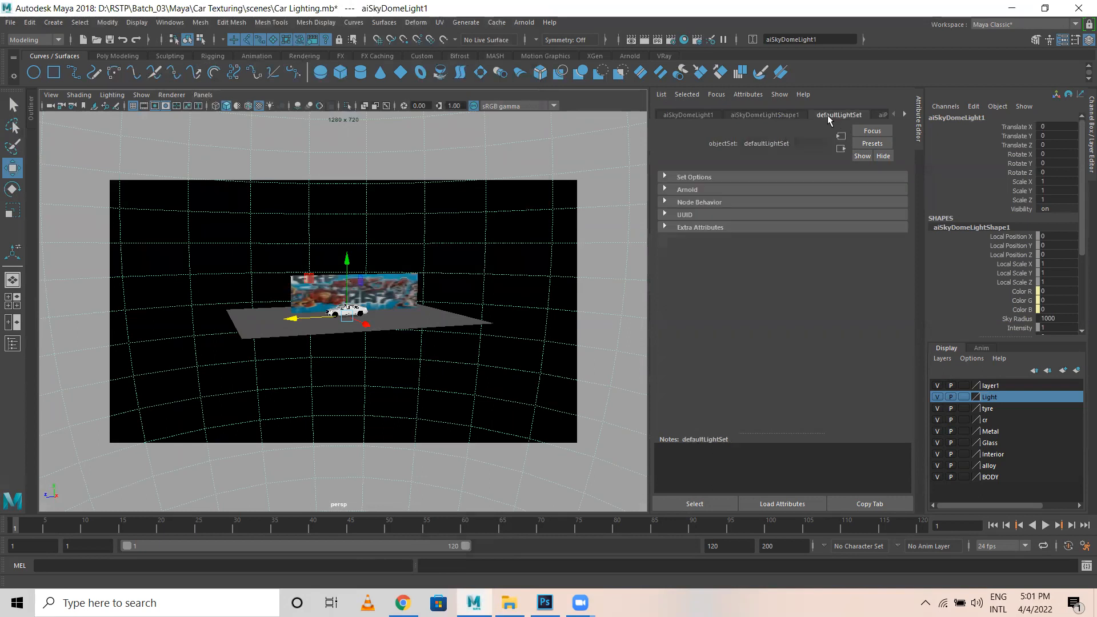
{"action": "left_click", "coordinate": [764, 114]}
{"action": "left_click", "coordinate": [691, 115]}
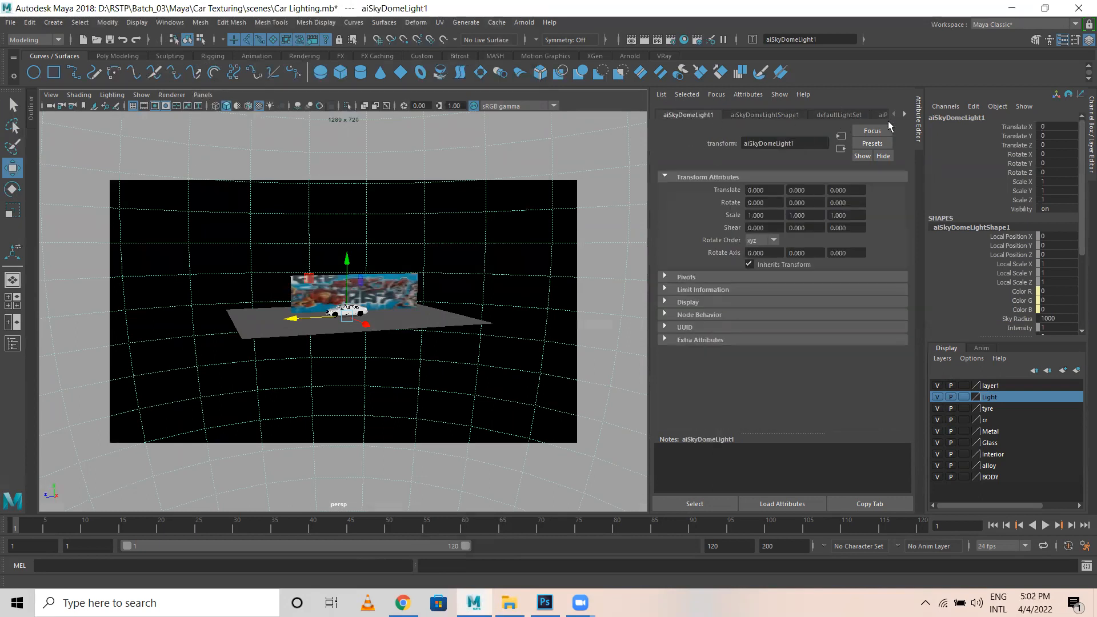
{"action": "left_click", "coordinate": [880, 114]}
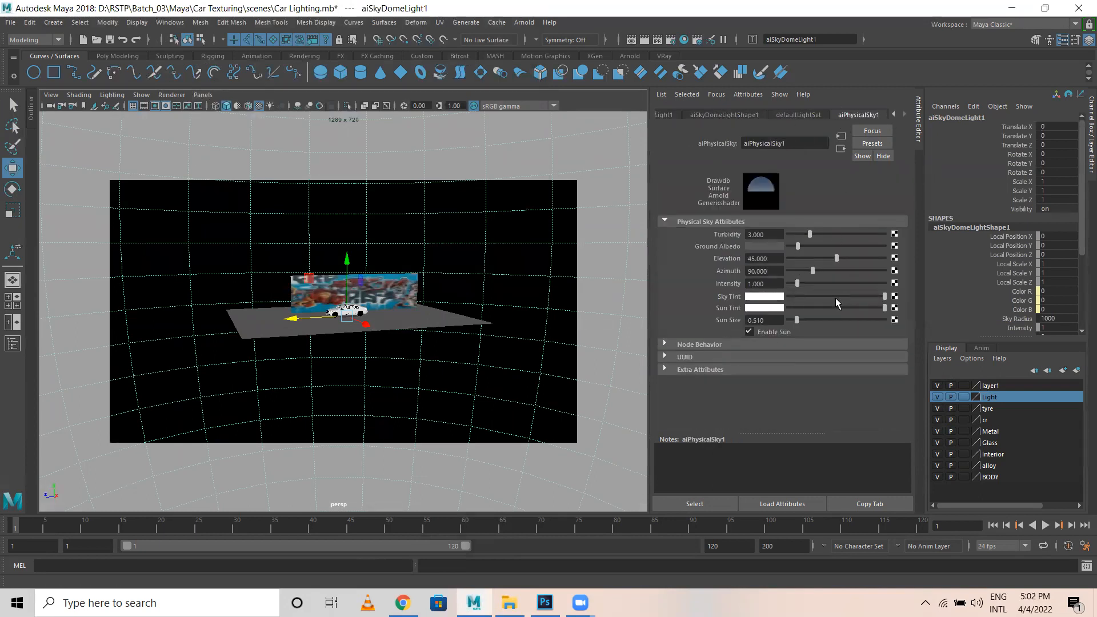
{"action": "mouse_move", "coordinate": [813, 235]}
{"action": "left_mouse_down"}
{"action": "mouse_move", "coordinate": [825, 238]}
{"action": "mouse_move", "coordinate": [813, 239]}
{"action": "left_mouse_up"}
{"action": "left_click", "coordinate": [526, 11]}
Set the sky dome intensity to 2.143, resolution 2000 and exposure 1.250.
{"action": "left_click", "coordinate": [798, 115]}
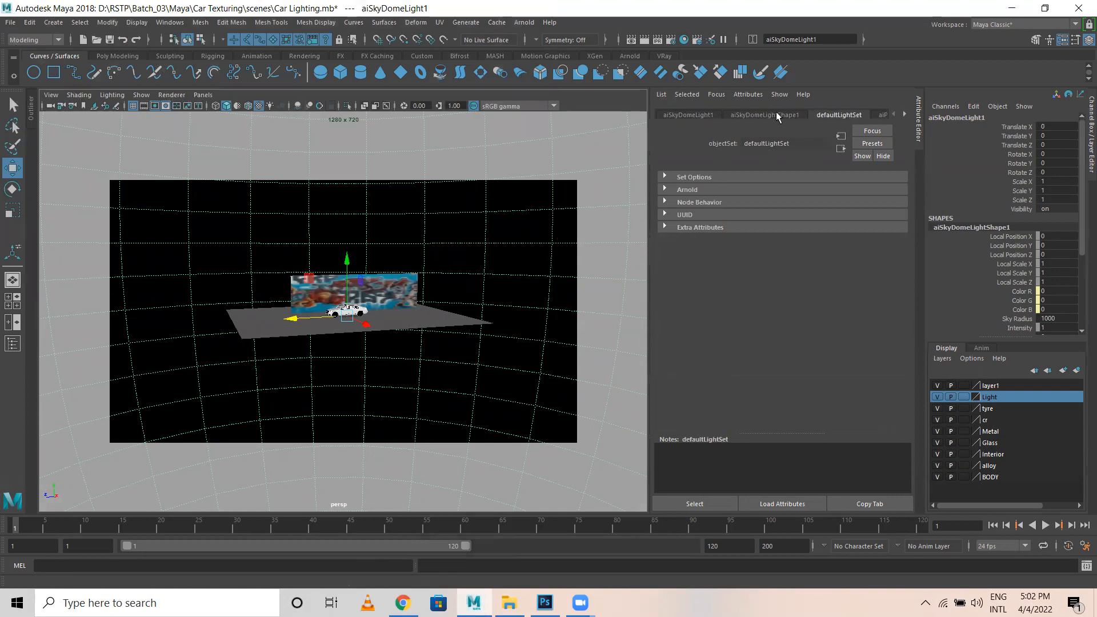
{"action": "left_click", "coordinate": [776, 114]}
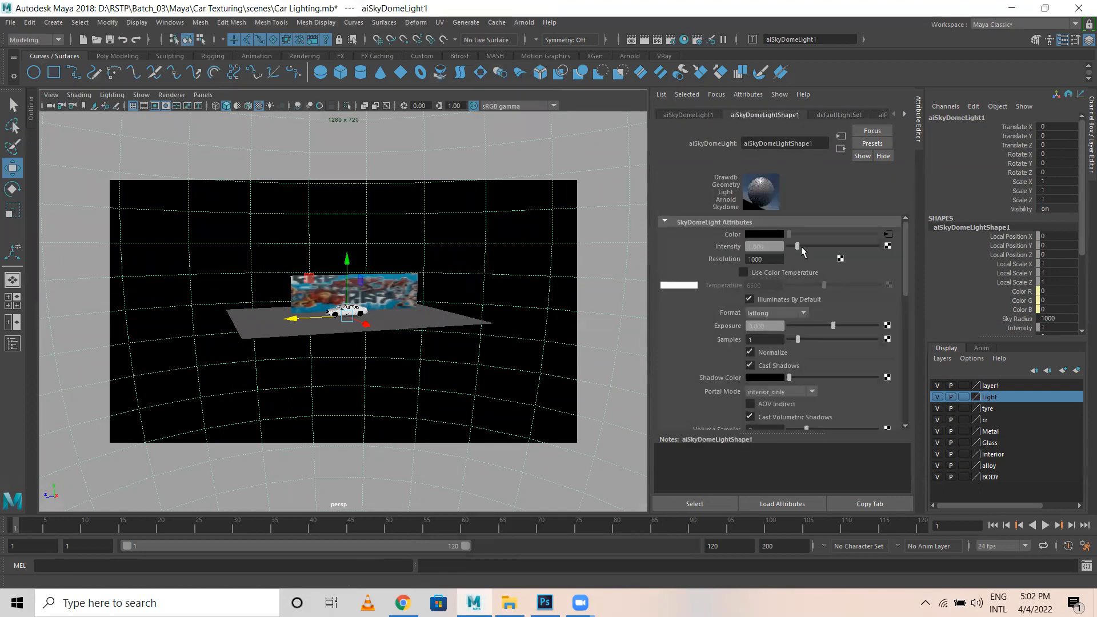
{"action": "left_click_drag", "start_coordinate": [801, 246], "coordinate": [808, 246]}
{"action": "left_click", "coordinate": [774, 259]}
{"action": "type", "text": "2000"}
{"action": "key", "text": "Return"}
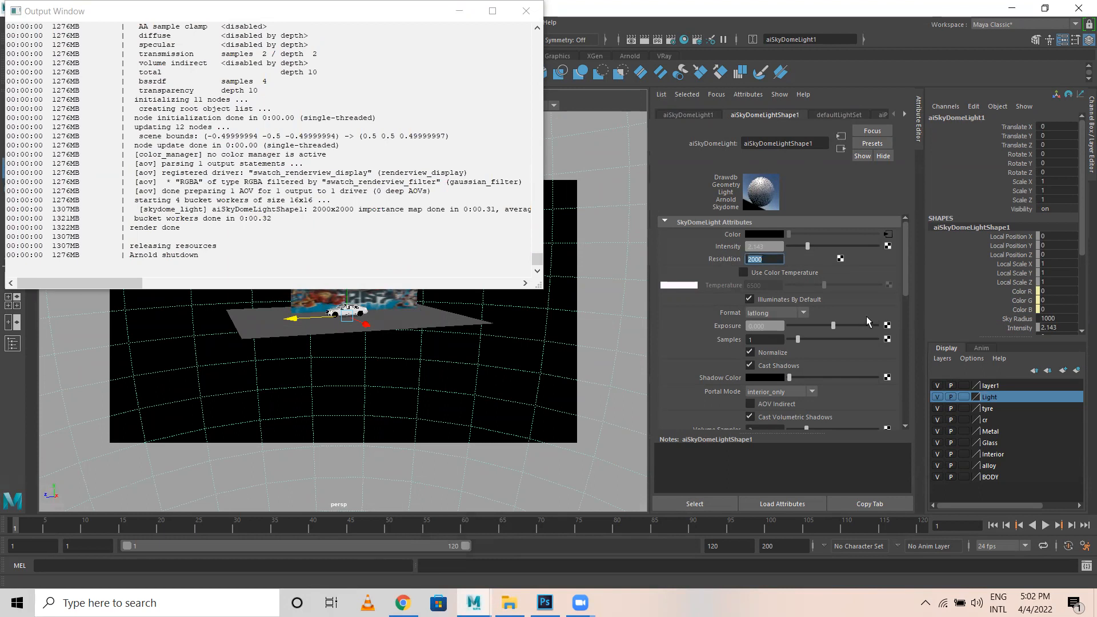
{"action": "left_click_drag", "start_coordinate": [842, 325], "coordinate": [849, 328]}
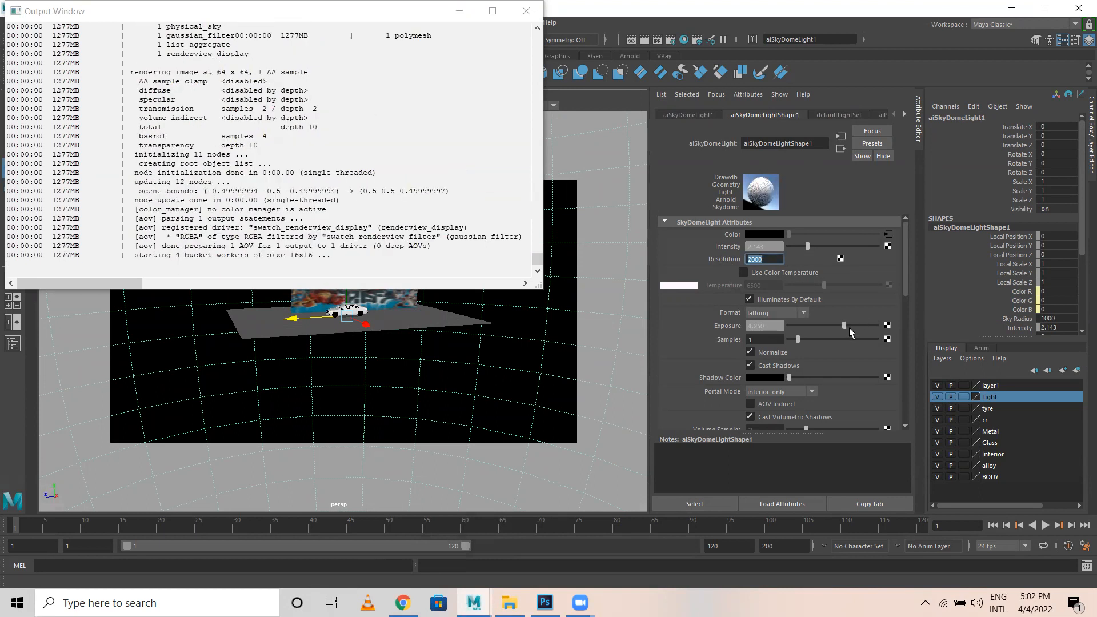
{"action": "left_click", "coordinate": [524, 13]}
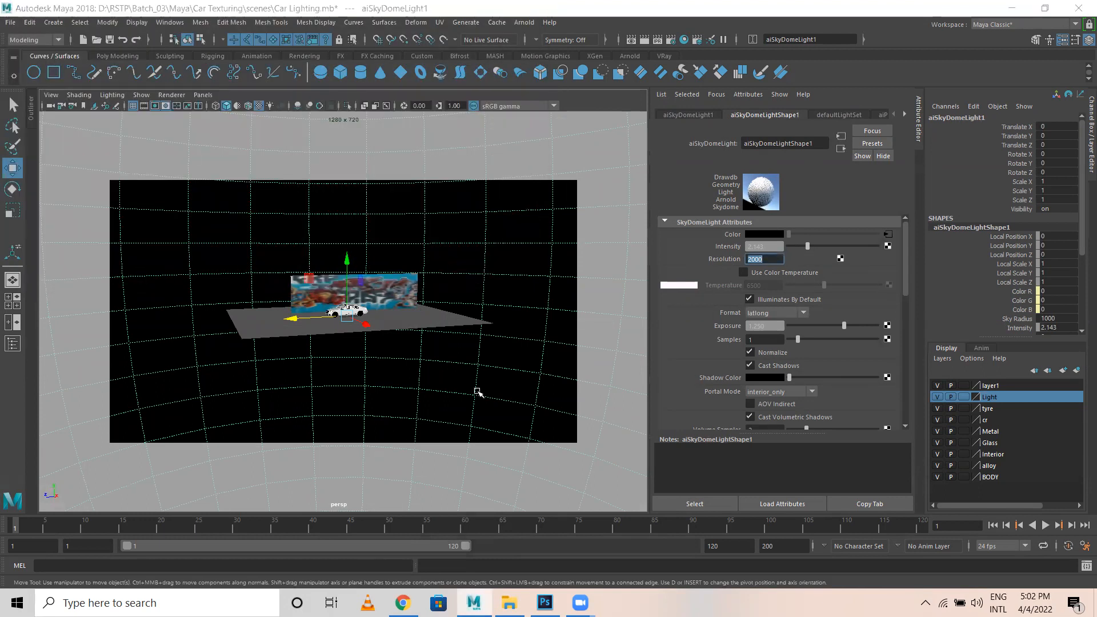
Close the Attribute Editor and orbit the camera to frame the car closely against the graffiti wall.
{"action": "left_click", "coordinate": [1063, 40]}
{"action": "scroll", "coordinate": [400, 310], "scroll_direction": "up", "scroll_amount": 3}
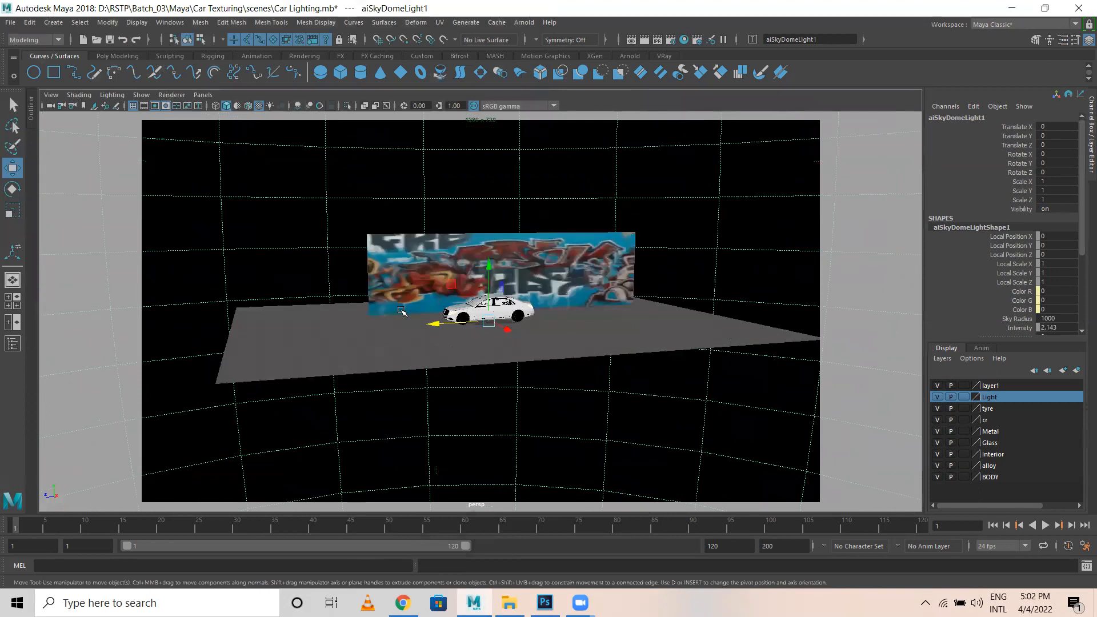
{"action": "scroll", "coordinate": [400, 309], "scroll_direction": "up", "scroll_amount": 8}
{"action": "left_click_drag", "start_coordinate": [503, 355], "coordinate": [695, 311], "text": "alt"}
{"action": "right_click_drag", "start_coordinate": [702, 312], "coordinate": [710, 311], "text": "alt"}
{"action": "left_click_drag", "start_coordinate": [719, 307], "coordinate": [686, 326], "text": "alt"}
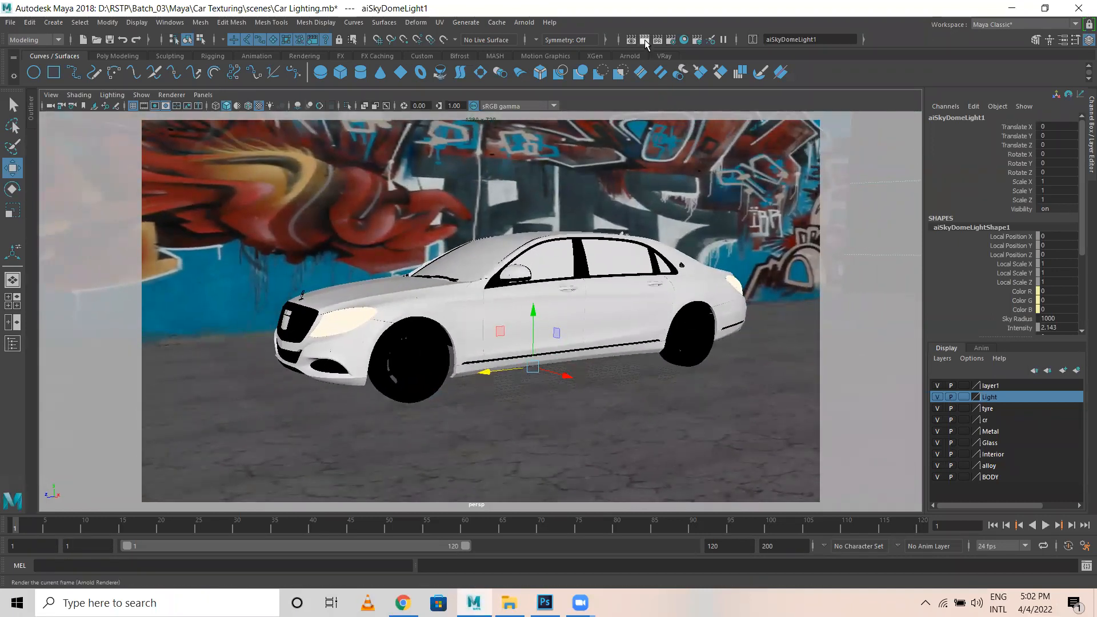
{"action": "left_click", "coordinate": [524, 22]}
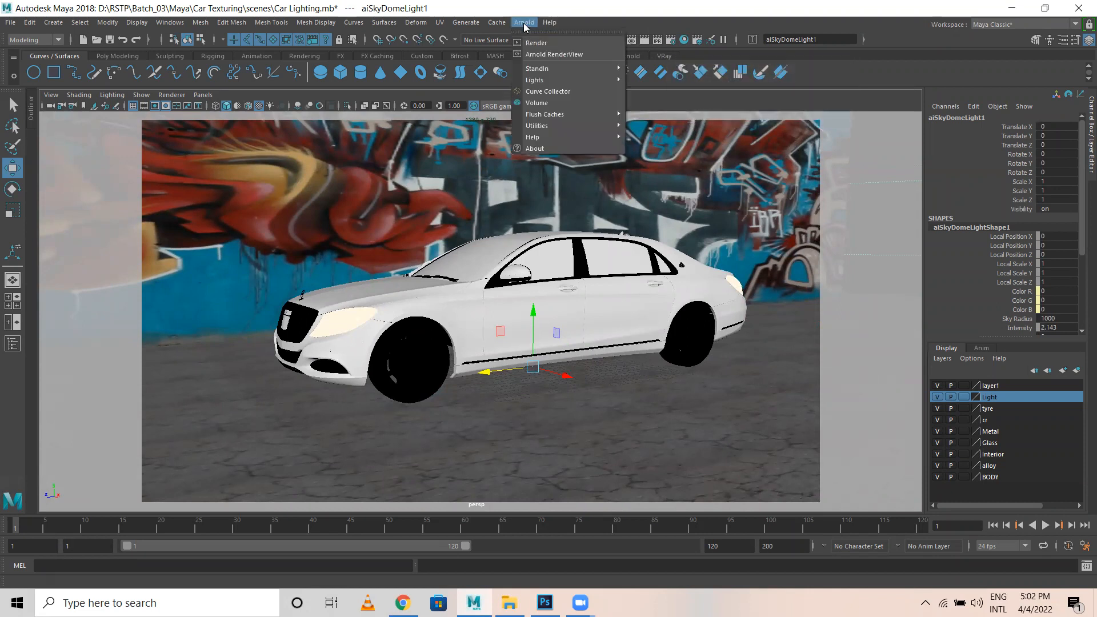
{"action": "left_click", "coordinate": [554, 55]}
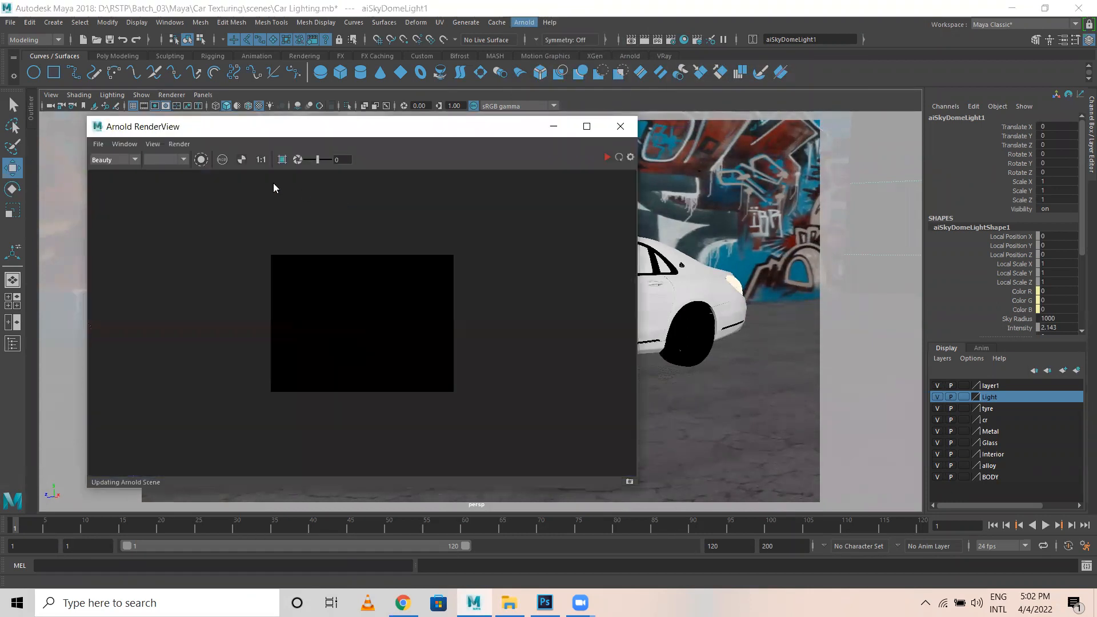
{"action": "scroll", "coordinate": [327, 314], "scroll_direction": "up", "scroll_amount": 1}
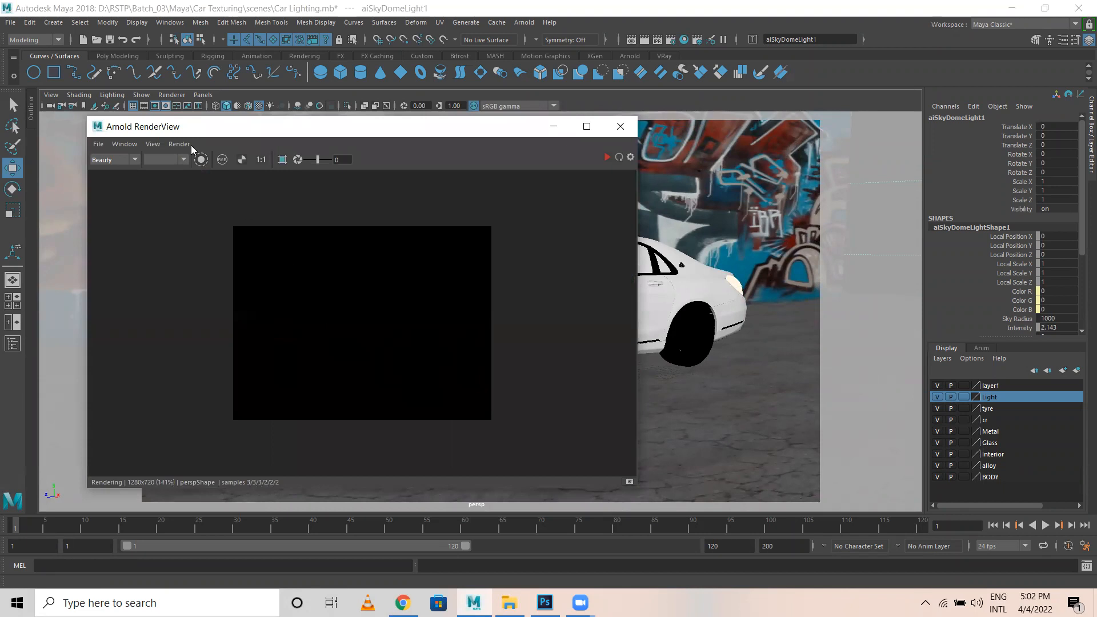
{"action": "left_click", "coordinate": [170, 146]}
{"action": "left_click", "coordinate": [198, 160]}
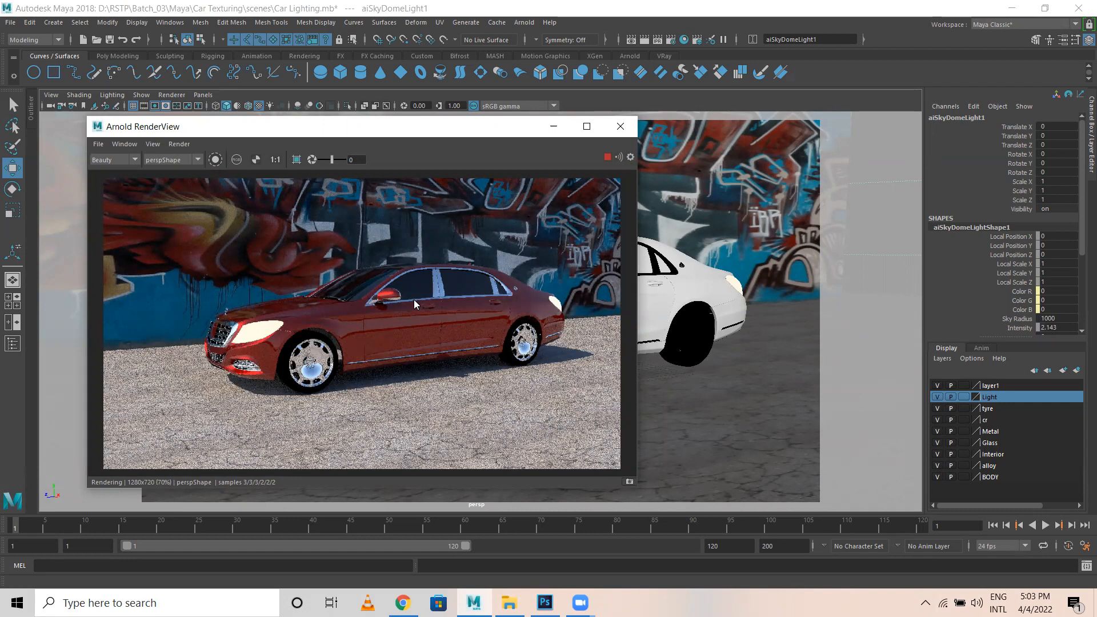
{"action": "left_click", "coordinate": [587, 126]}
{"action": "scroll", "coordinate": [556, 261], "scroll_direction": "up", "scroll_amount": 3}
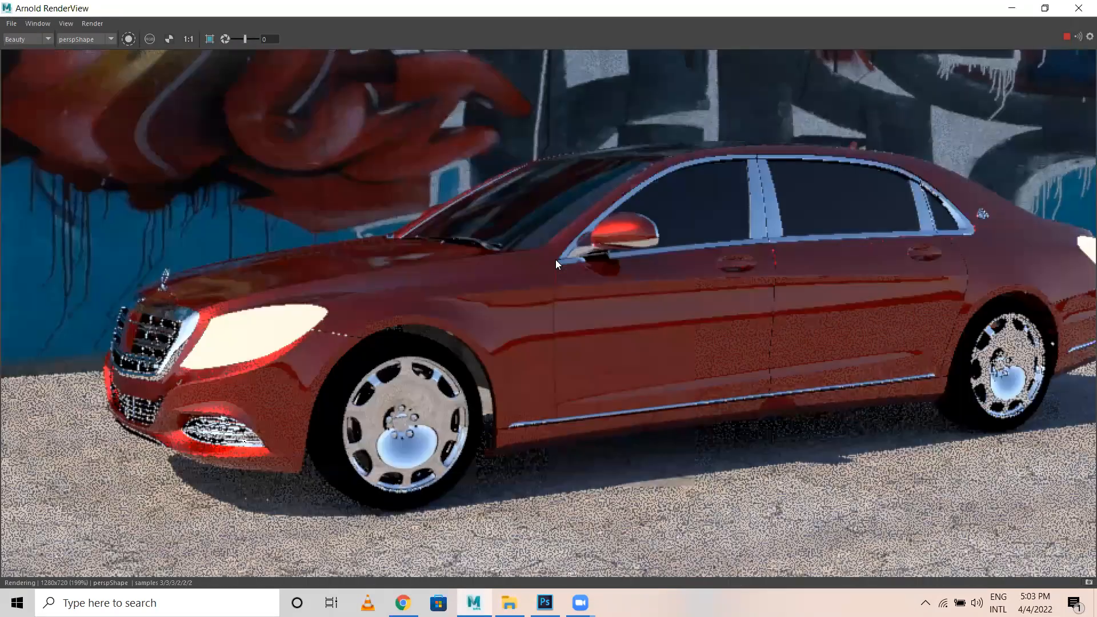
{"action": "scroll", "coordinate": [555, 260], "scroll_direction": "down", "scroll_amount": 2}
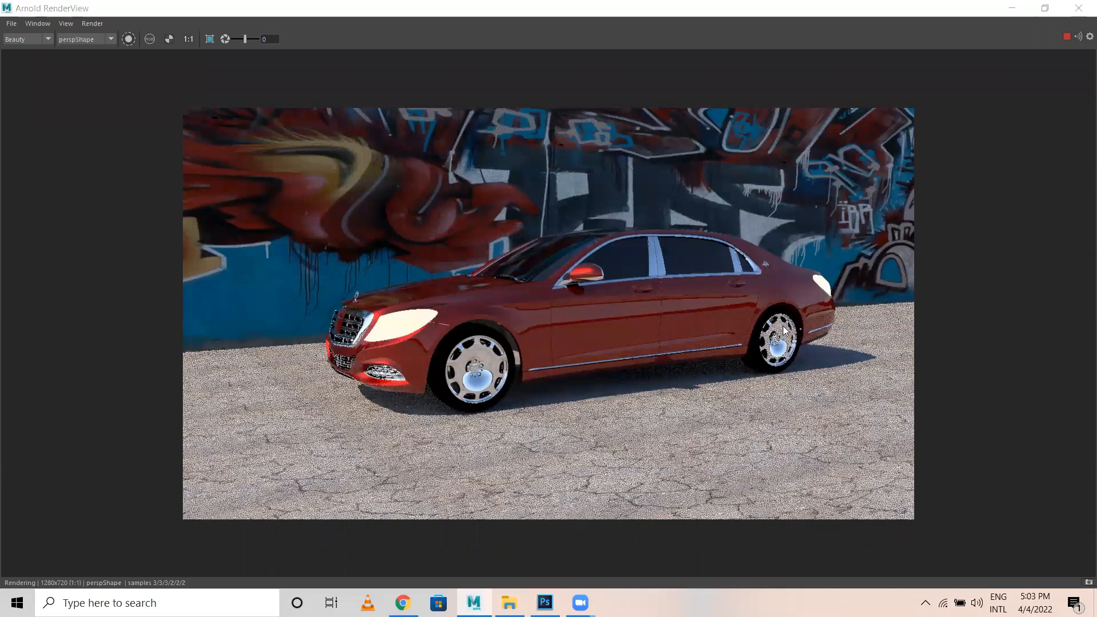
{"action": "left_click", "coordinate": [1079, 8]}
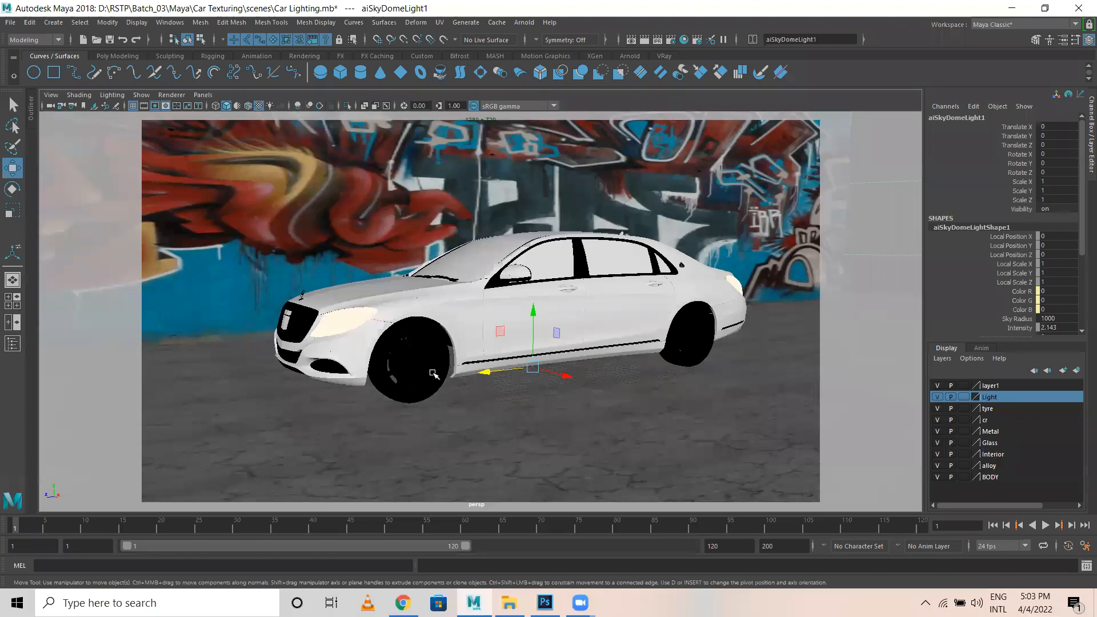
Select the grille faces on the Car_paint mesh in wireframe, then clear the selection.
{"action": "left_click_drag", "start_coordinate": [360, 362], "coordinate": [480, 363], "text": "alt"}
{"action": "right_click_drag", "start_coordinate": [480, 363], "coordinate": [526, 362], "text": "alt"}
{"action": "left_click_drag", "start_coordinate": [526, 363], "coordinate": [331, 372], "text": "alt"}
{"action": "left_click", "coordinate": [320, 377]}
{"action": "right_click_drag", "start_coordinate": [329, 370], "coordinate": [322, 312]}
{"action": "mouse_move", "coordinate": [291, 345]}
{"action": "left_mouse_down"}
{"action": "mouse_move", "coordinate": [369, 410]}
{"action": "mouse_move", "coordinate": [419, 399]}
{"action": "left_mouse_up"}
{"action": "key", "text": "4"}
{"action": "left_click_drag", "start_coordinate": [301, 310], "coordinate": [516, 491], "text": "ctrl"}
{"action": "left_click_drag", "start_coordinate": [607, 385], "coordinate": [552, 380], "text": "alt"}
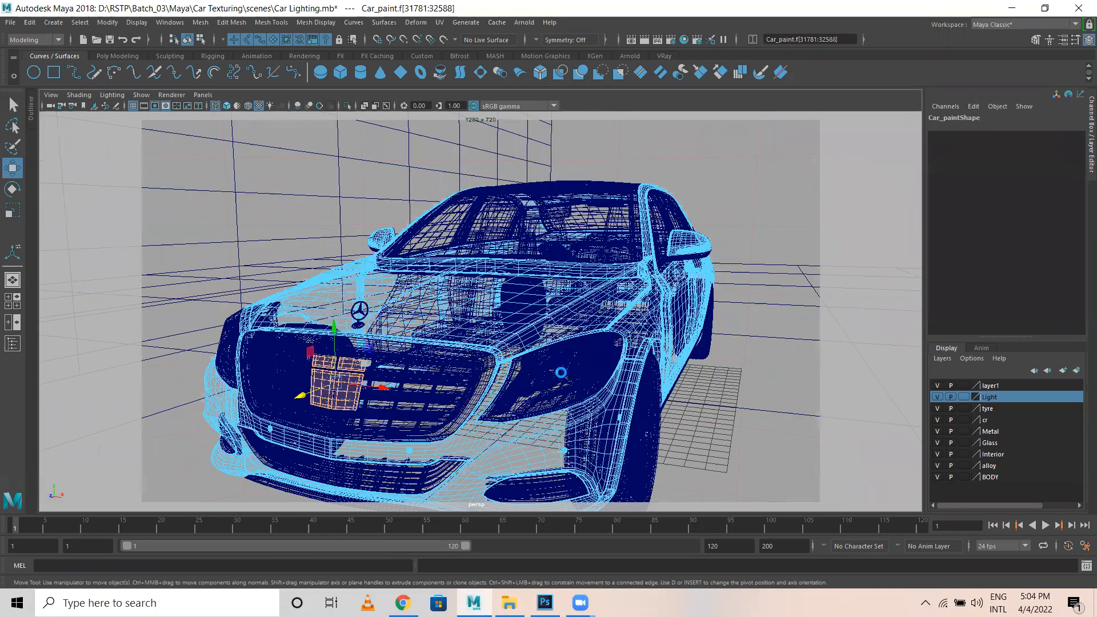
{"action": "left_click", "coordinate": [562, 374]}
{"action": "key", "text": "6"}
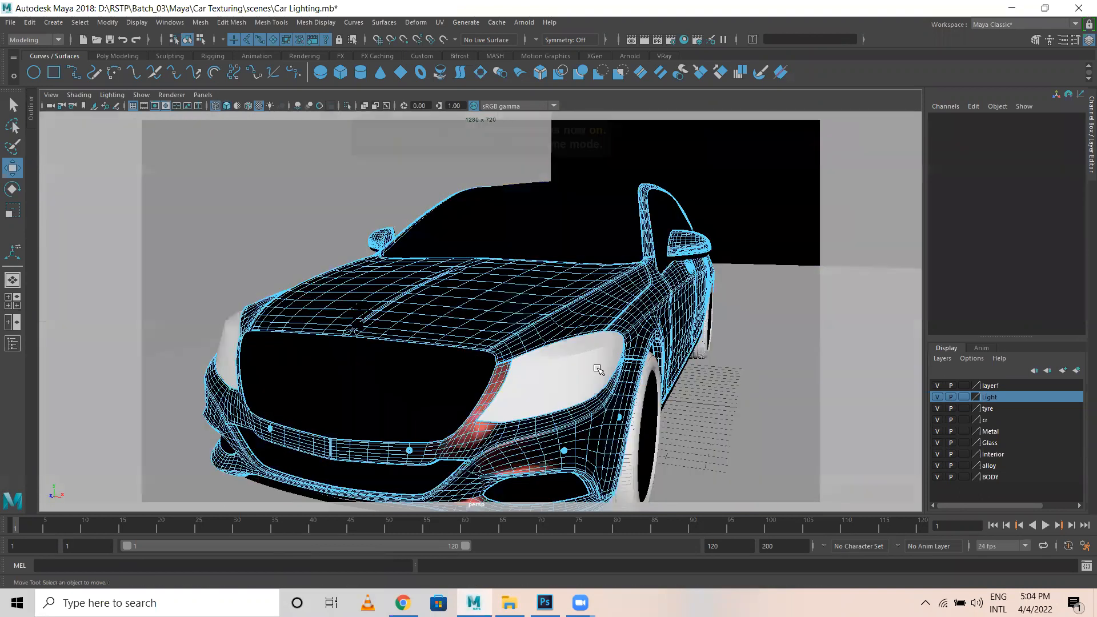
Select the sky dome light and pull the camera back to see the whole scene.
{"action": "right_click_drag", "start_coordinate": [620, 276], "coordinate": [633, 249]}
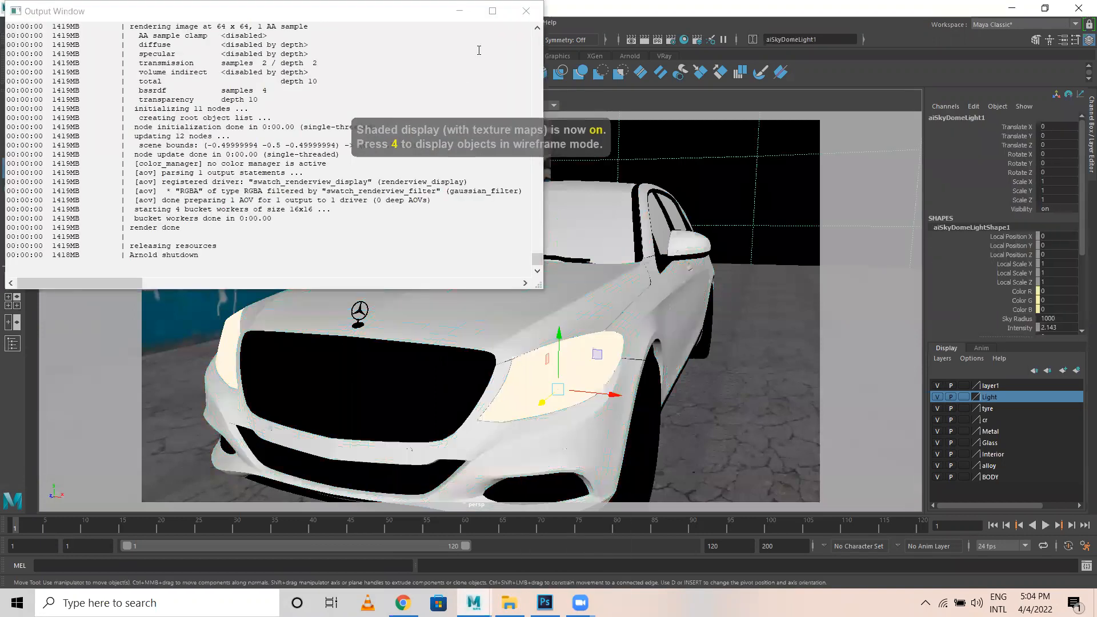
{"action": "left_click", "coordinate": [526, 10]}
{"action": "left_click_drag", "start_coordinate": [560, 280], "coordinate": [634, 296], "text": "alt"}
{"action": "right_click_drag", "start_coordinate": [633, 296], "coordinate": [491, 320], "text": "alt"}
{"action": "mouse_move", "coordinate": [492, 321]}
{"action": "left_mouse_down", "text": "alt"}
{"action": "mouse_move", "coordinate": [458, 297]}
{"action": "mouse_move", "coordinate": [485, 308]}
{"action": "left_mouse_up", "text": "alt"}
{"action": "right_click_drag", "start_coordinate": [486, 308], "coordinate": [400, 246], "text": "alt"}
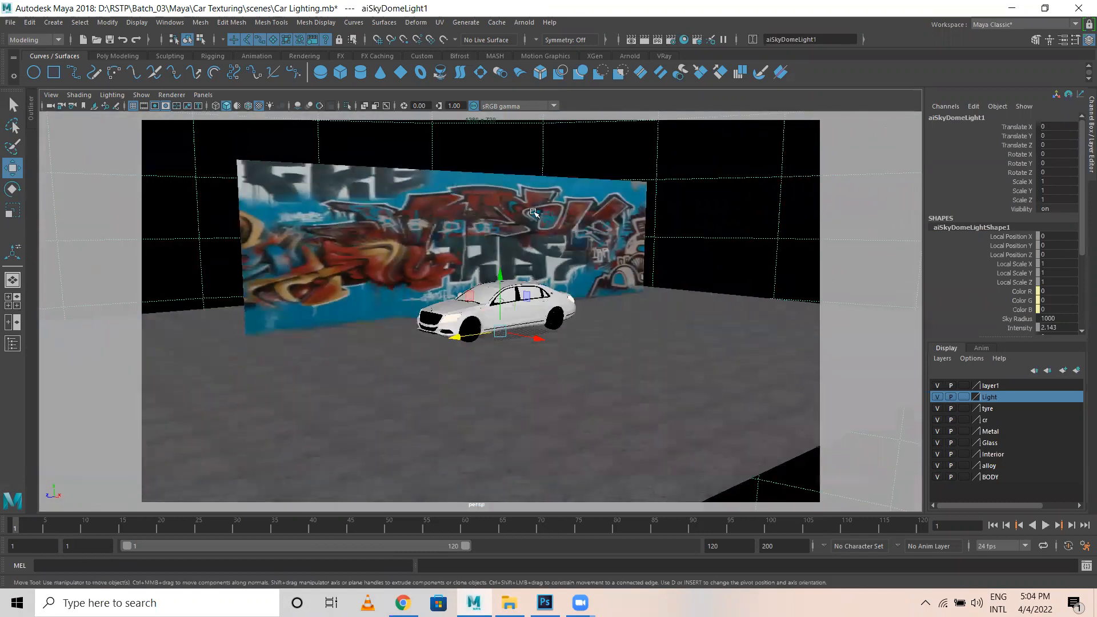
Duplicate the graffiti wall plane and rotate the copy about 85° on X.
{"action": "left_click", "coordinate": [636, 250]}
{"action": "key", "text": "ctrl+d"}
{"action": "key", "text": "e"}
{"action": "left_click_drag", "start_coordinate": [537, 244], "coordinate": [463, 251]}
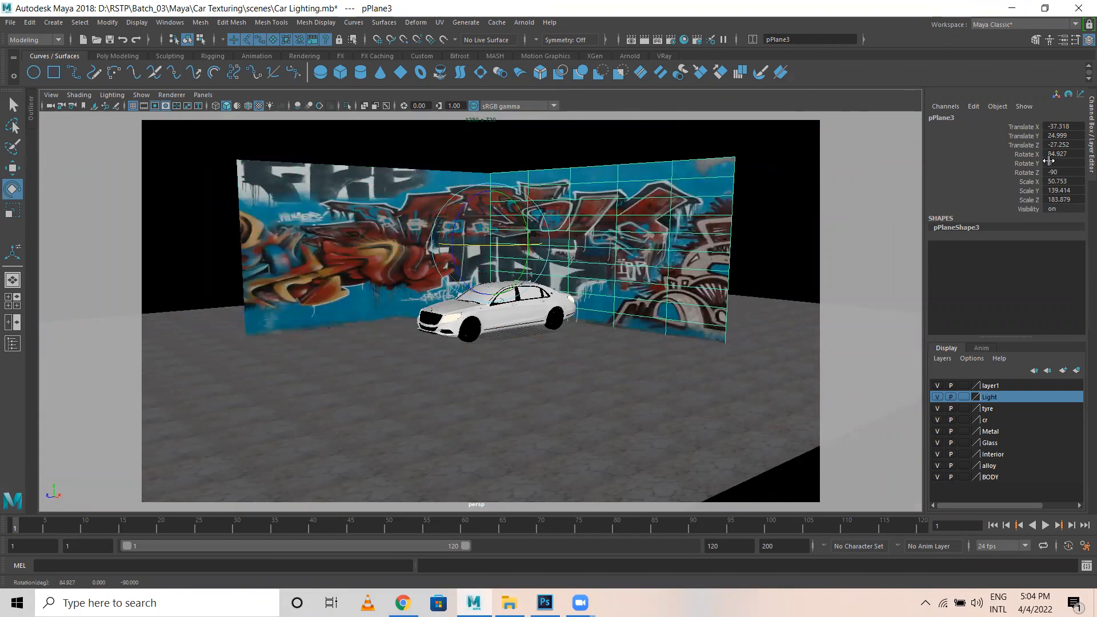
Set pPlane3's Rotate X to 90, move it right and back, and narrow it along Z.
{"action": "double_click", "coordinate": [1067, 154]}
{"action": "key", "text": "Return"}
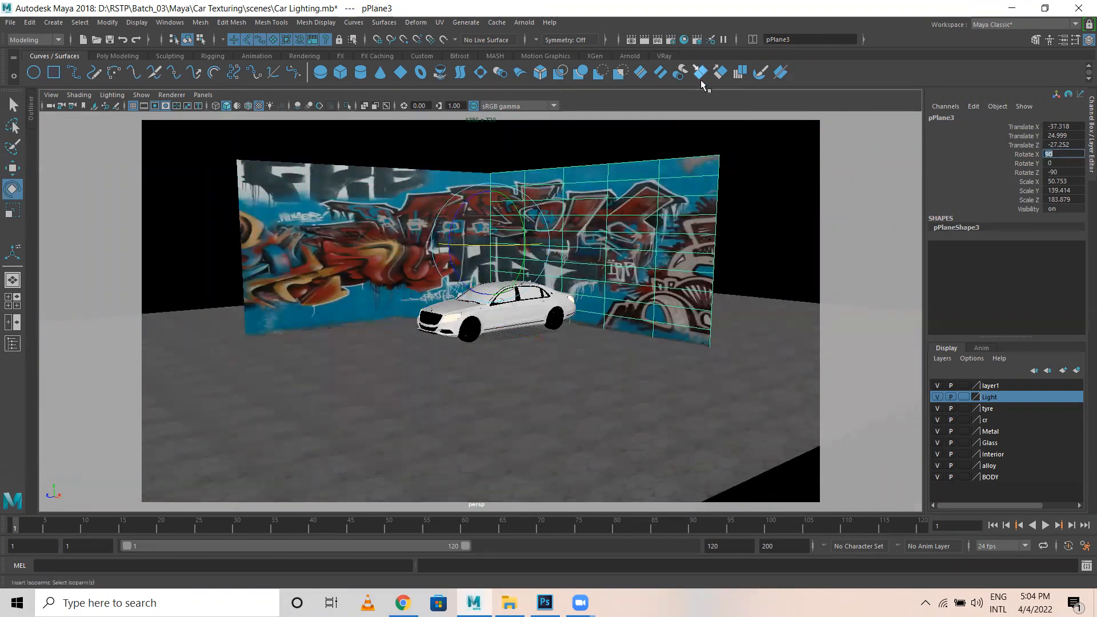
{"action": "key", "text": "w"}
{"action": "left_click_drag", "start_coordinate": [631, 315], "coordinate": [735, 207], "text": "alt"}
{"action": "left_click_drag", "start_coordinate": [651, 268], "coordinate": [659, 209], "text": "alt"}
{"action": "key", "text": "r"}
{"action": "left_click_drag", "start_coordinate": [566, 216], "coordinate": [562, 212]}
Position the side wall at X 31.075 and Z -86.181 beside the first wall.
{"action": "left_click_drag", "start_coordinate": [654, 216], "coordinate": [659, 235], "text": "alt"}
{"action": "key", "text": "w"}
{"action": "left_click_drag", "start_coordinate": [780, 229], "coordinate": [712, 253]}
{"action": "middle_click_drag", "start_coordinate": [711, 252], "coordinate": [457, 247], "text": "alt"}
{"action": "left_click_drag", "start_coordinate": [541, 238], "coordinate": [595, 228]}
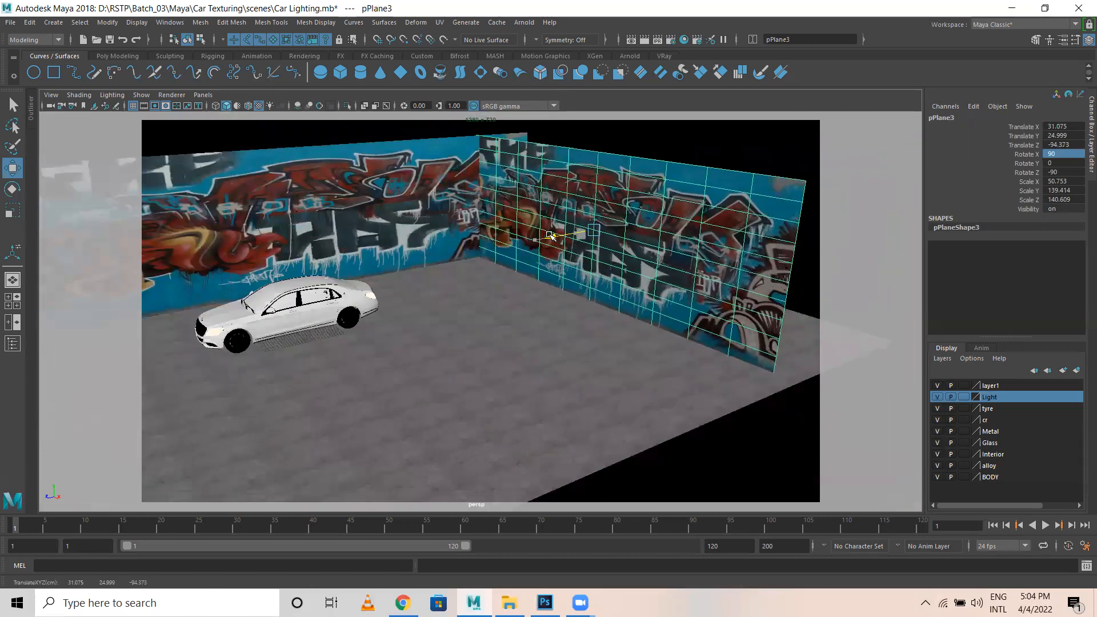
{"action": "mouse_move", "coordinate": [489, 258]}
{"action": "left_mouse_down", "text": "alt"}
{"action": "mouse_move", "coordinate": [514, 258]}
{"action": "mouse_move", "coordinate": [486, 267]}
{"action": "left_mouse_up", "text": "alt"}
{"action": "right_click_drag", "start_coordinate": [487, 268], "coordinate": [522, 238], "text": "alt"}
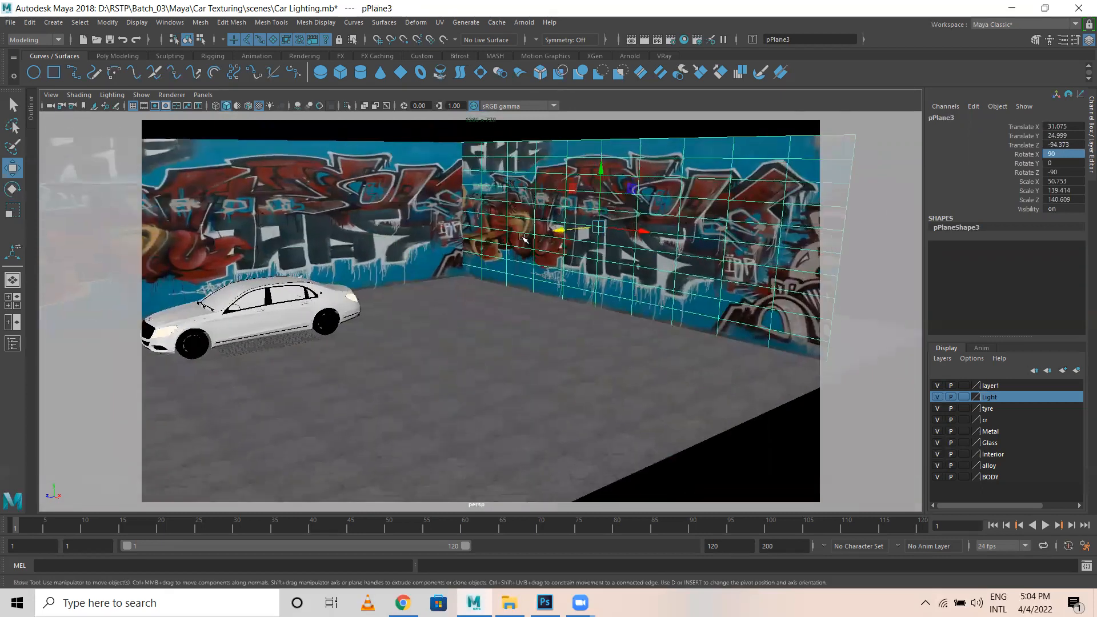
{"action": "left_click_drag", "start_coordinate": [559, 231], "coordinate": [543, 286]}
{"action": "right_click_drag", "start_coordinate": [520, 179], "coordinate": [557, 474]}
Give the side wall a new aiStandardSurface material with graffiti-04.jpg as its base colour texture.
{"action": "left_click", "coordinate": [400, 302]}
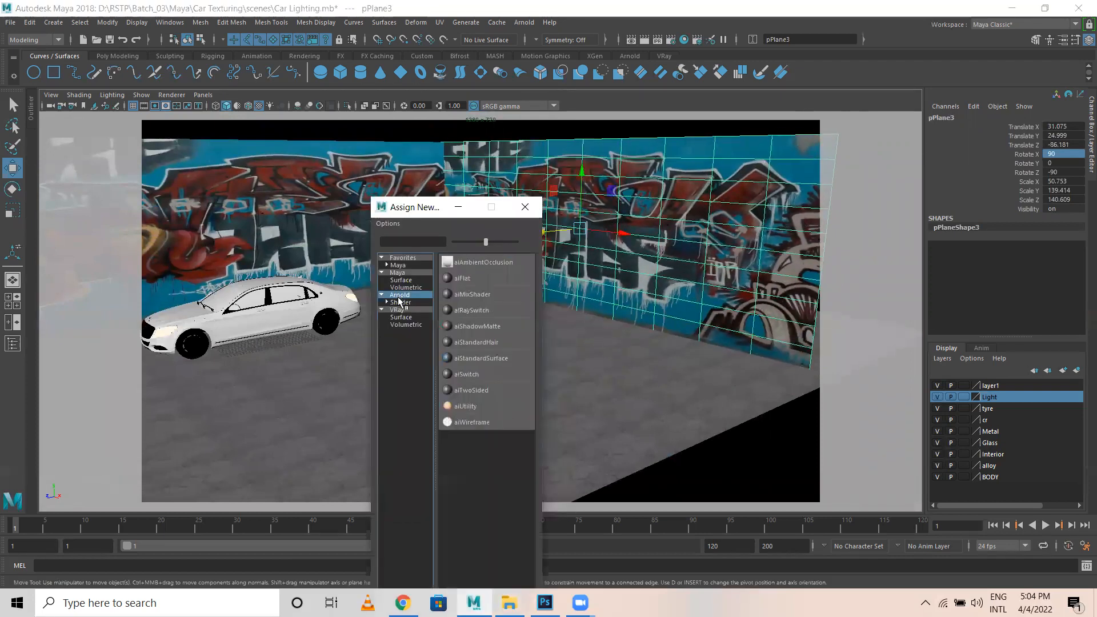
{"action": "left_click", "coordinate": [482, 363]}
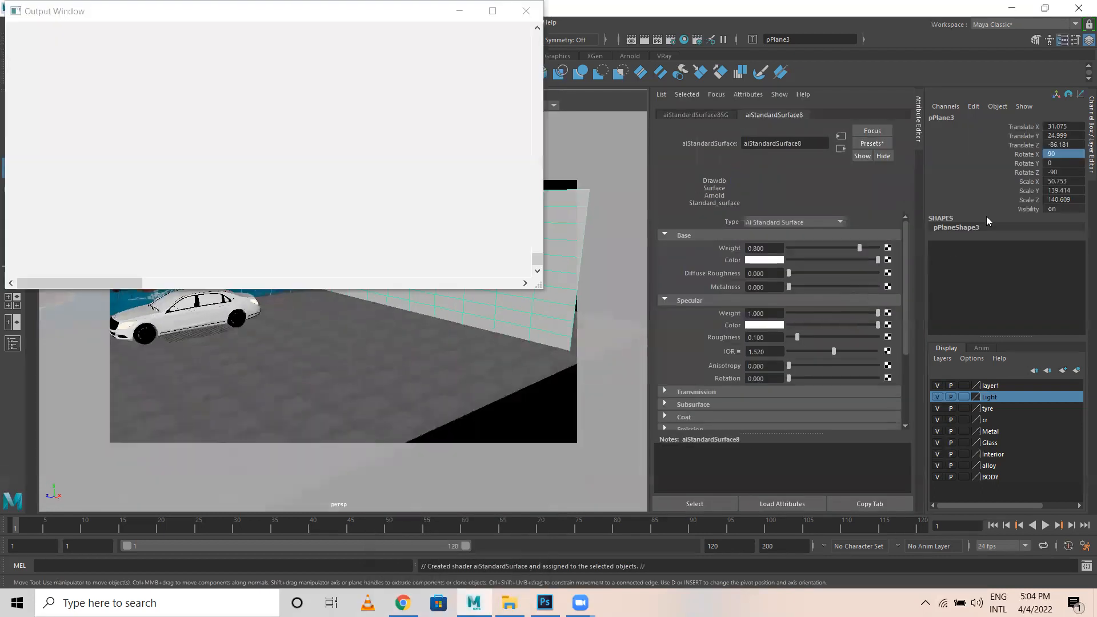
{"action": "left_click", "coordinate": [529, 8]}
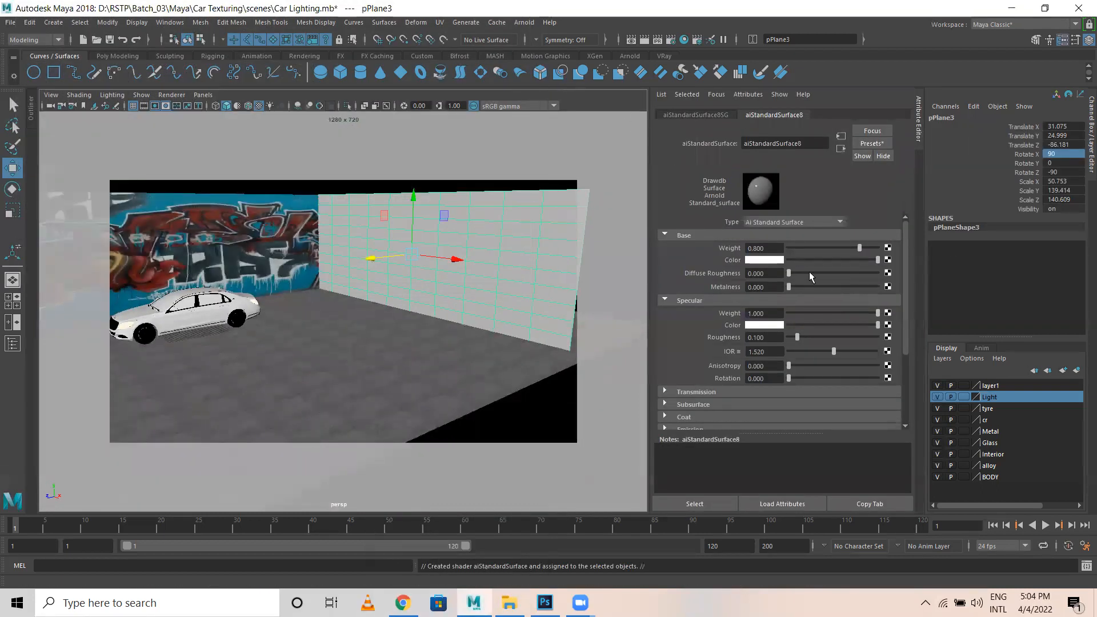
{"action": "left_click", "coordinate": [887, 260]}
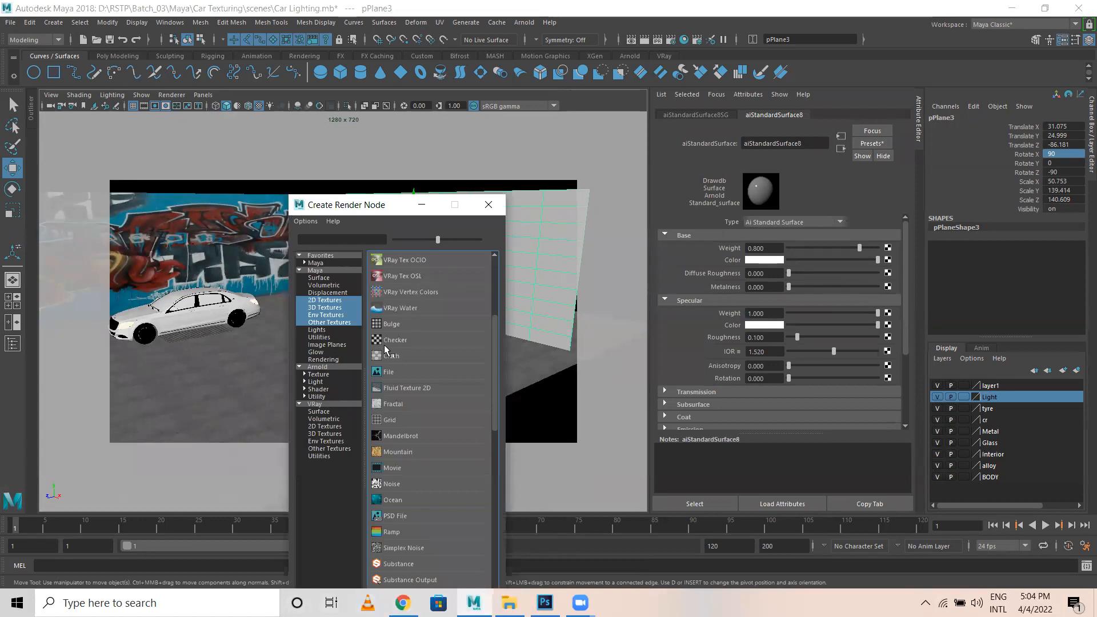
{"action": "left_click", "coordinate": [390, 372]}
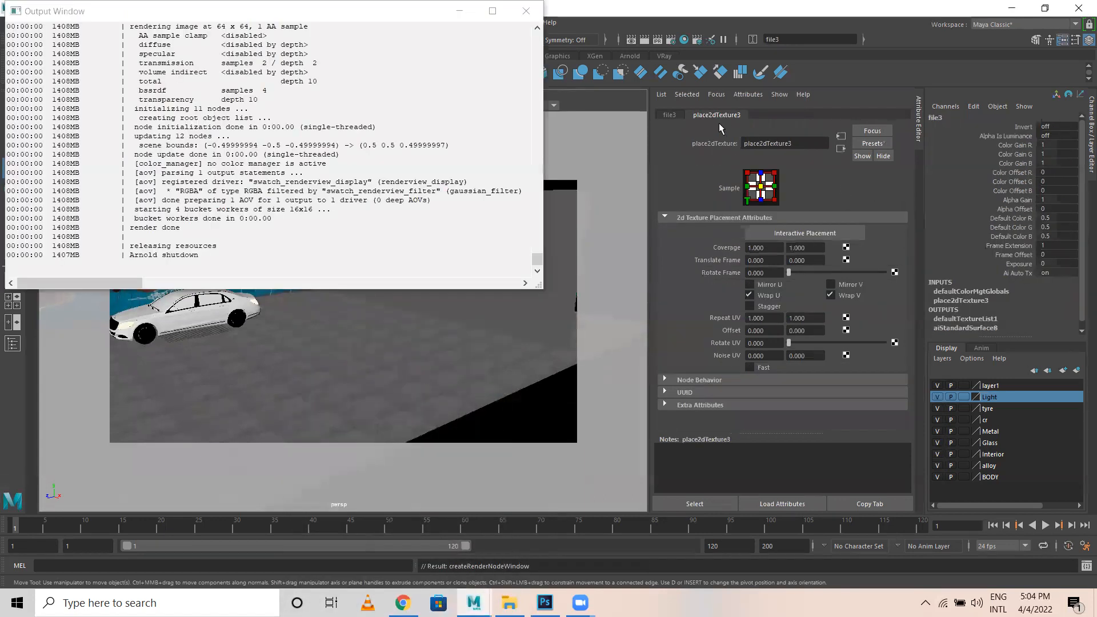
{"action": "left_click", "coordinate": [670, 115]}
{"action": "left_click", "coordinate": [891, 270]}
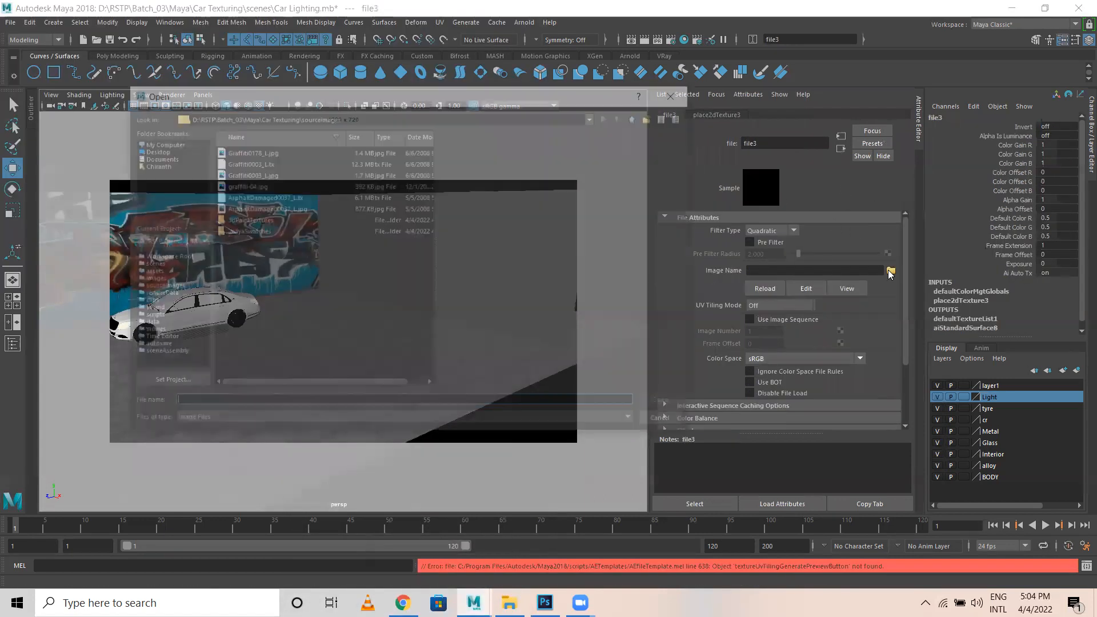
{"action": "left_click", "coordinate": [237, 186]}
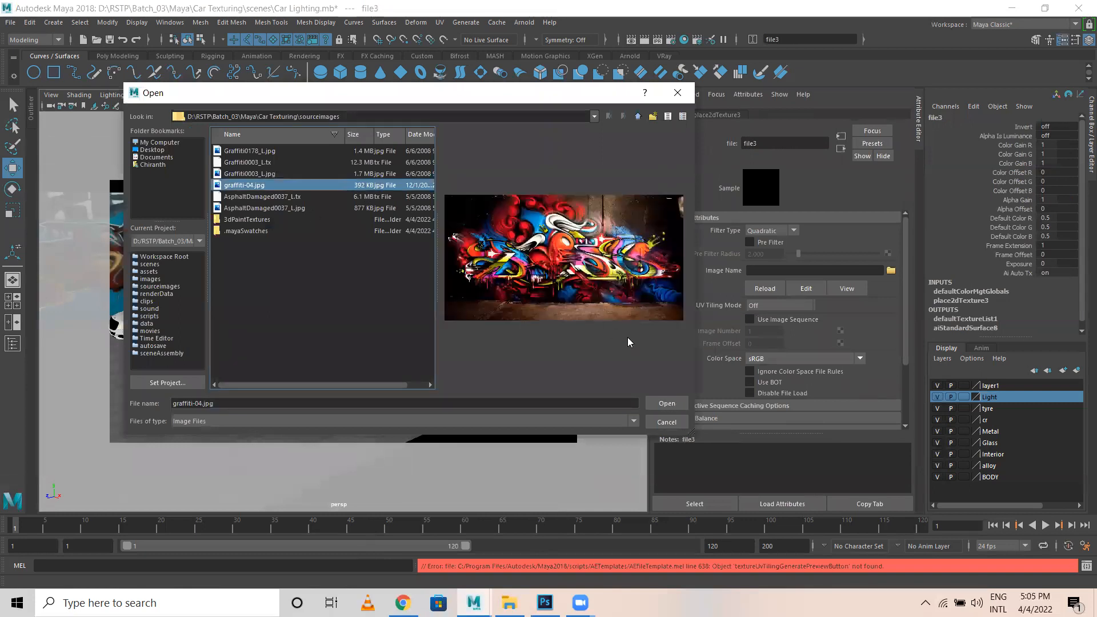
{"action": "left_click", "coordinate": [667, 403]}
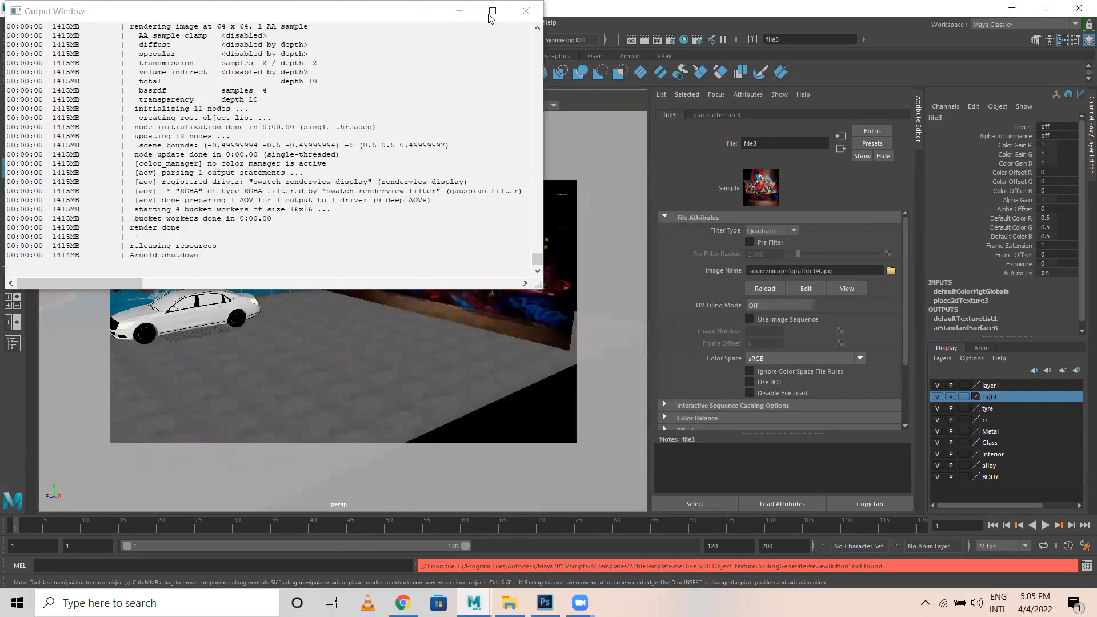
{"action": "left_click", "coordinate": [526, 11]}
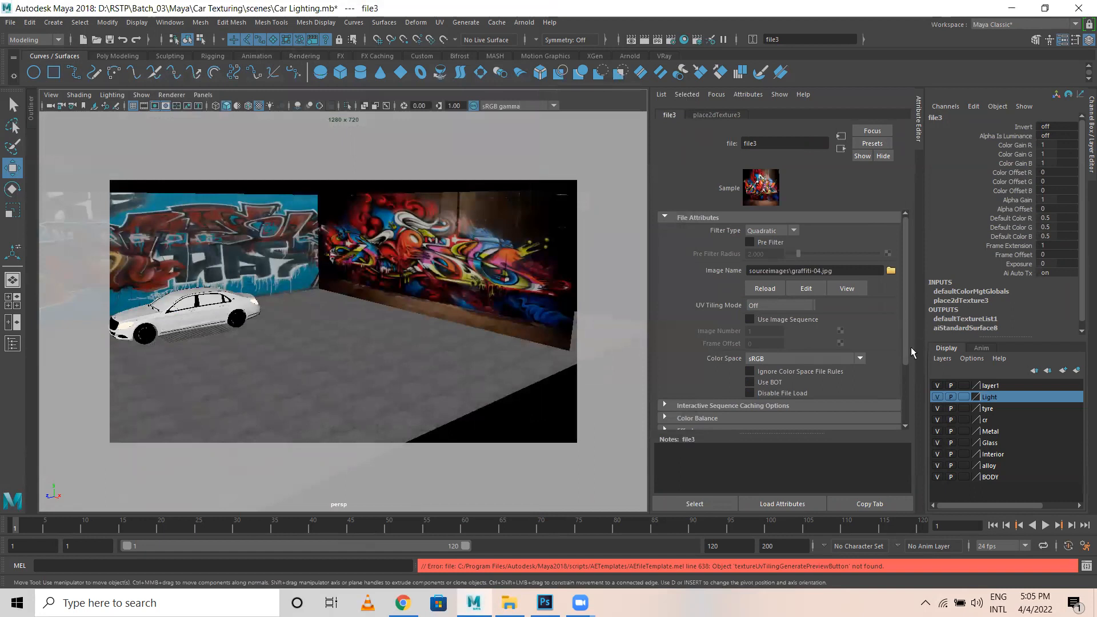
Set the wall material's specular IOR to 0.434, colour to grey and weight to 0.325.
{"action": "left_click", "coordinate": [841, 150]}
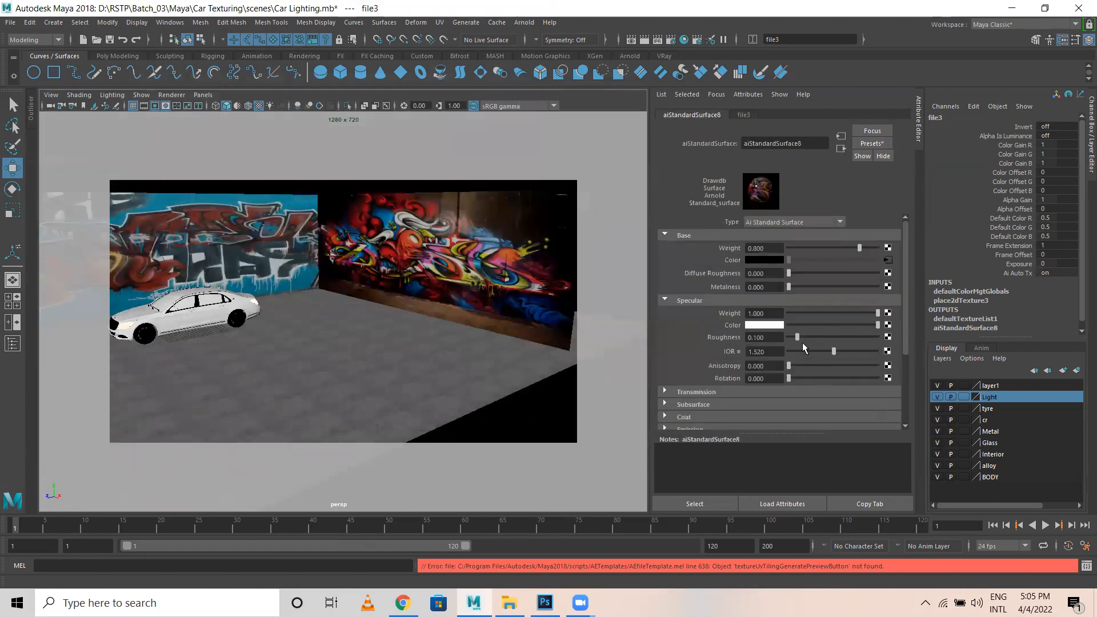
{"action": "left_click", "coordinate": [802, 350]}
{"action": "left_click", "coordinate": [819, 325]}
{"action": "left_click", "coordinate": [817, 313]}
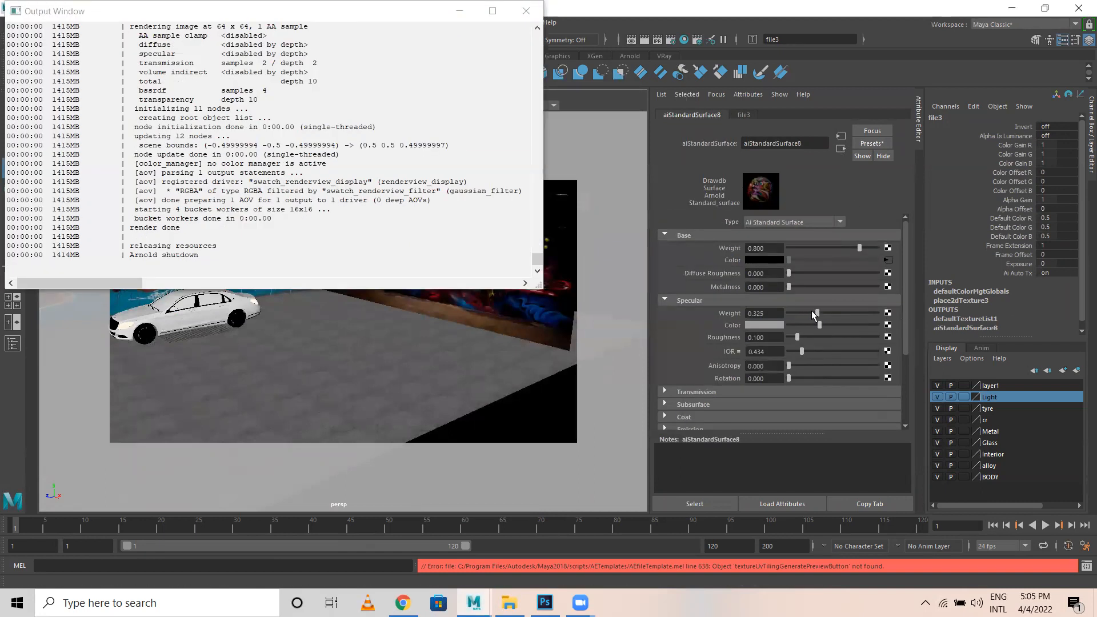
{"action": "left_click", "coordinate": [1067, 43]}
{"action": "left_click", "coordinate": [526, 10]}
Reframe the perspective view so the car appears large, from the front-side, sitting lower left.
{"action": "left_click_drag", "start_coordinate": [485, 235], "coordinate": [660, 281], "text": "alt"}
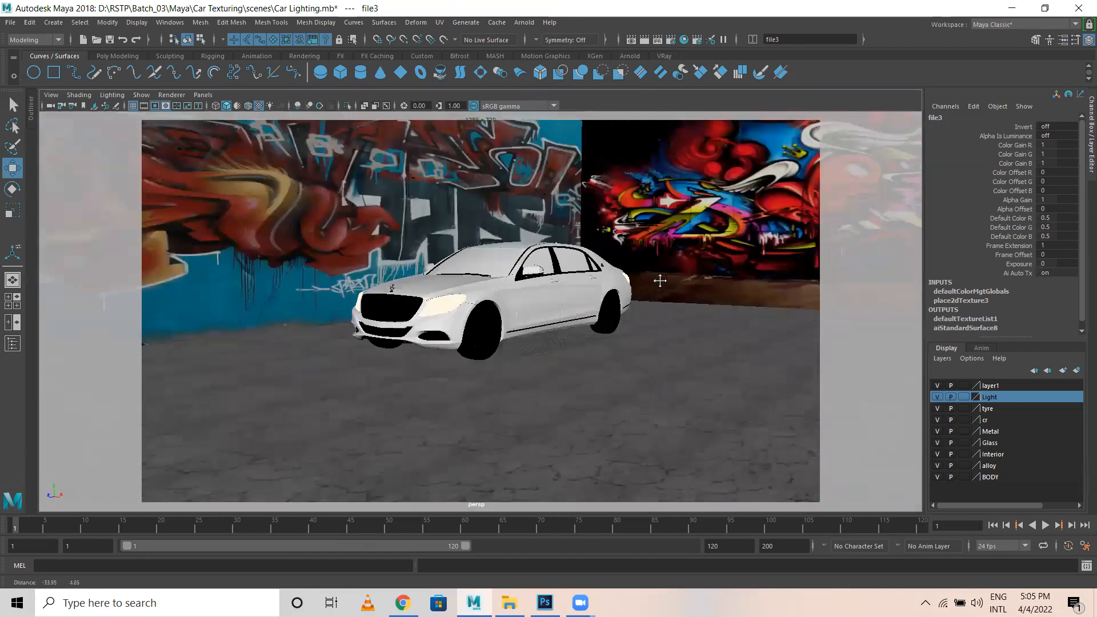
{"action": "middle_click_drag", "start_coordinate": [660, 281], "coordinate": [732, 286], "text": "alt"}
{"action": "left_click_drag", "start_coordinate": [620, 240], "coordinate": [644, 235], "text": "alt"}
{"action": "right_click_drag", "start_coordinate": [644, 275], "coordinate": [720, 292], "text": "alt"}
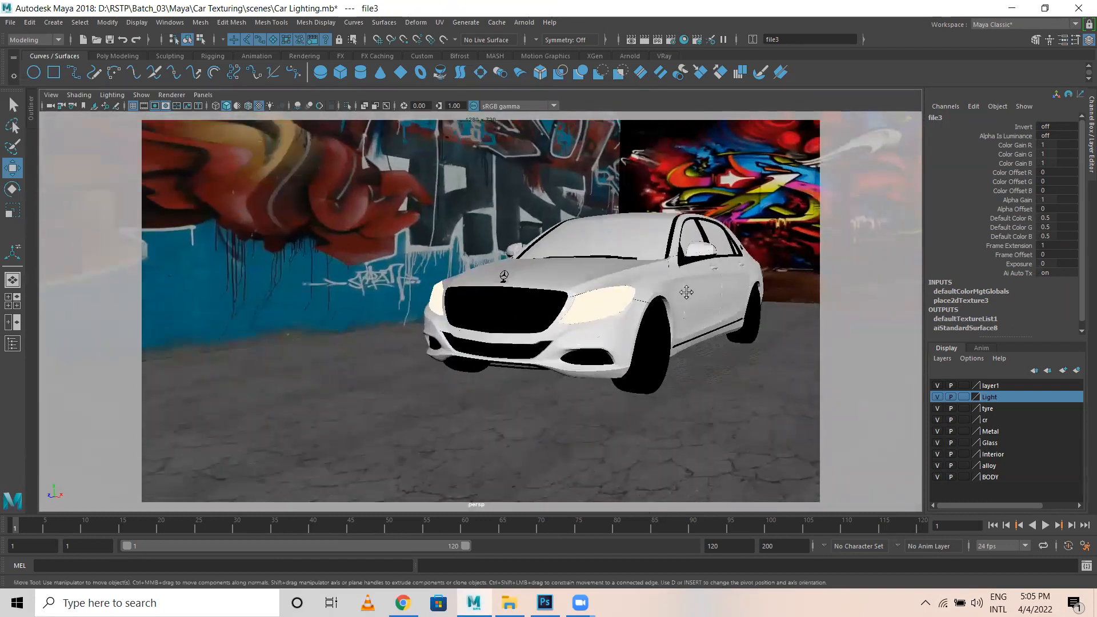
{"action": "left_click_drag", "start_coordinate": [726, 291], "coordinate": [701, 289], "text": "alt"}
{"action": "mouse_move", "coordinate": [717, 303]}
{"action": "right_mouse_down", "text": "alt"}
{"action": "mouse_move", "coordinate": [698, 306]}
{"action": "mouse_move", "coordinate": [718, 314]}
{"action": "right_mouse_up", "text": "alt"}
{"action": "middle_click_drag", "start_coordinate": [718, 314], "coordinate": [690, 334], "text": "alt"}
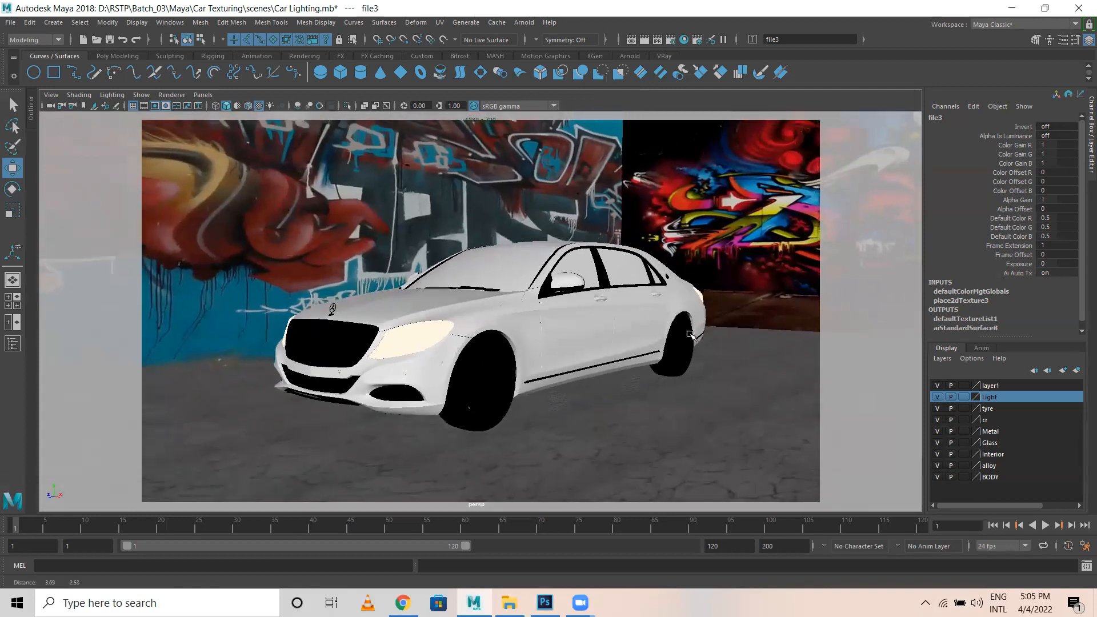
{"action": "left_click", "coordinate": [524, 22]}
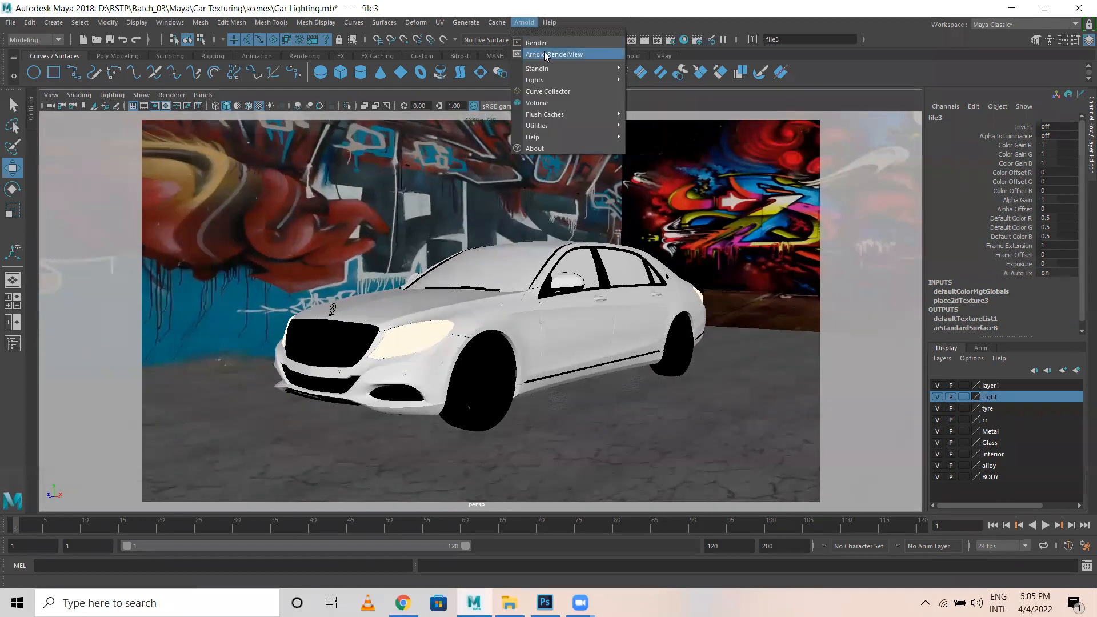
Render the perspective camera in Arnold RenderView, showing the red car before both graffiti walls.
{"action": "left_click", "coordinate": [535, 42]}
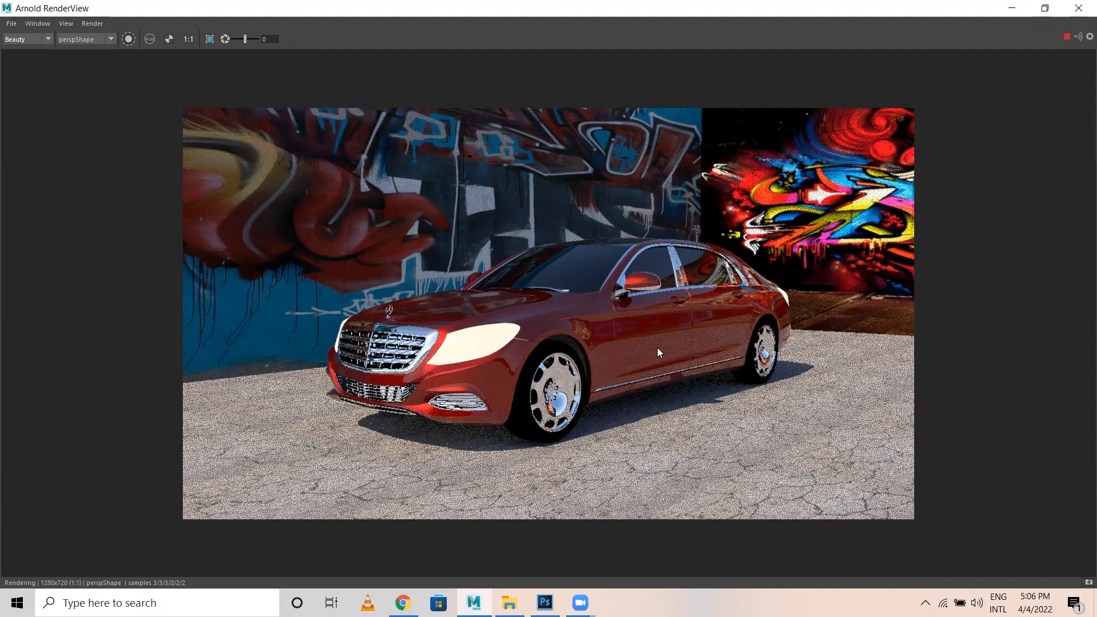
Zoom into the Arnold render to inspect details, then zoom back out to 1:1.
{"action": "scroll", "coordinate": [657, 347], "scroll_direction": "up", "scroll_amount": 3}
{"action": "scroll", "coordinate": [718, 372], "scroll_direction": "up", "scroll_amount": 1}
{"action": "scroll", "coordinate": [816, 339], "scroll_direction": "down", "scroll_amount": 1}
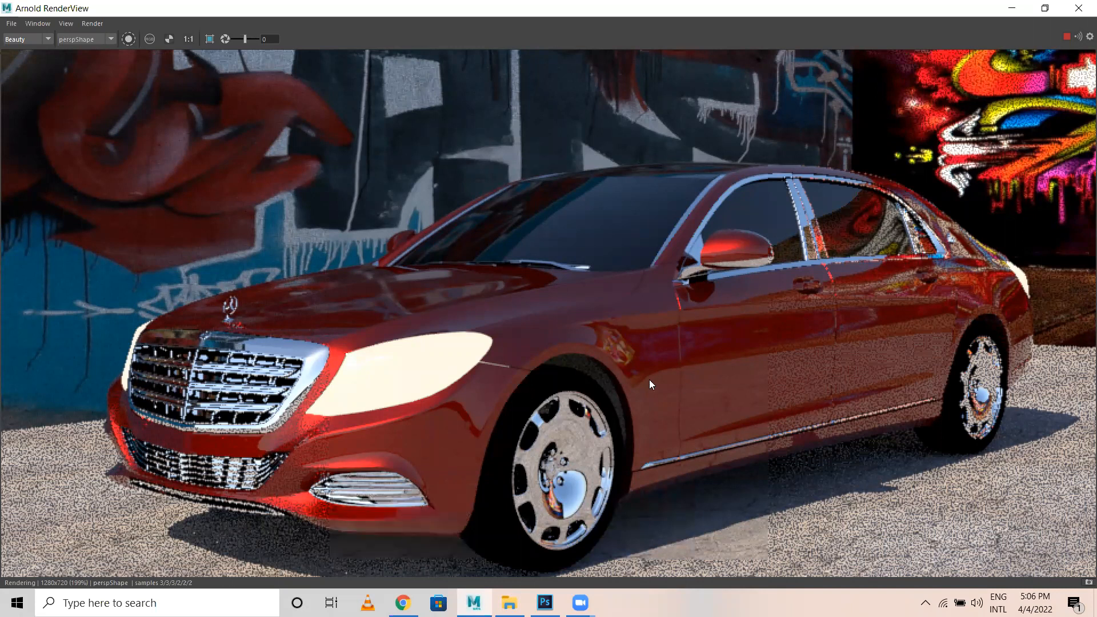
{"action": "scroll", "coordinate": [349, 478], "scroll_direction": "down", "scroll_amount": 2}
{"action": "scroll", "coordinate": [475, 431], "scroll_direction": "down", "scroll_amount": 2}
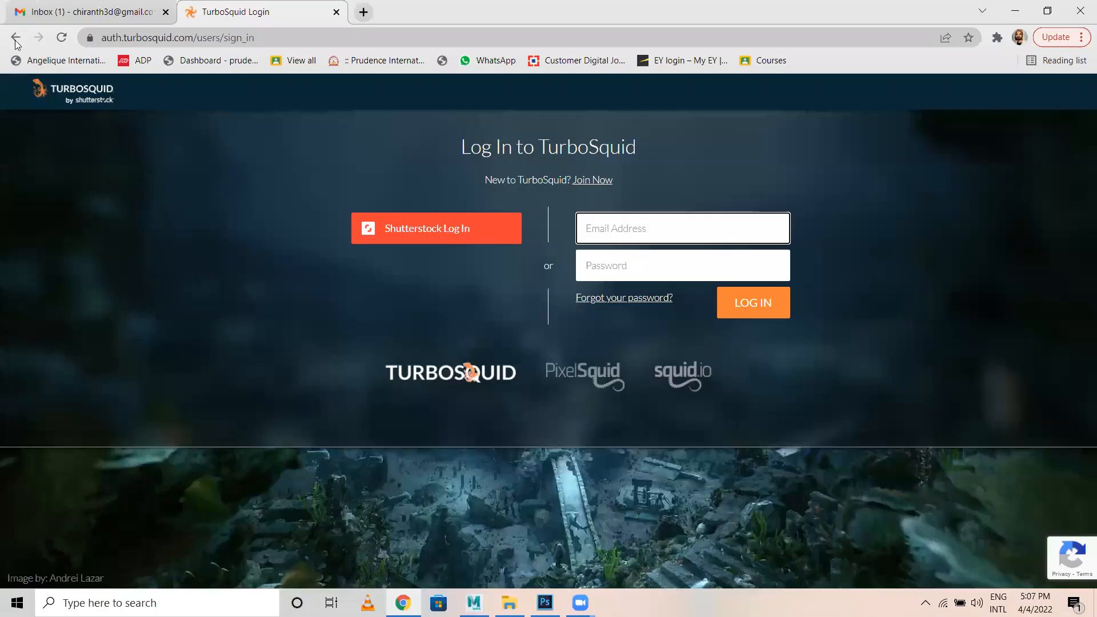
Go back to TurboSquid's Car Police 5 model page and scroll through it.
{"action": "left_click", "coordinate": [16, 39]}
{"action": "scroll", "coordinate": [390, 428], "scroll_direction": "down", "scroll_amount": 5}
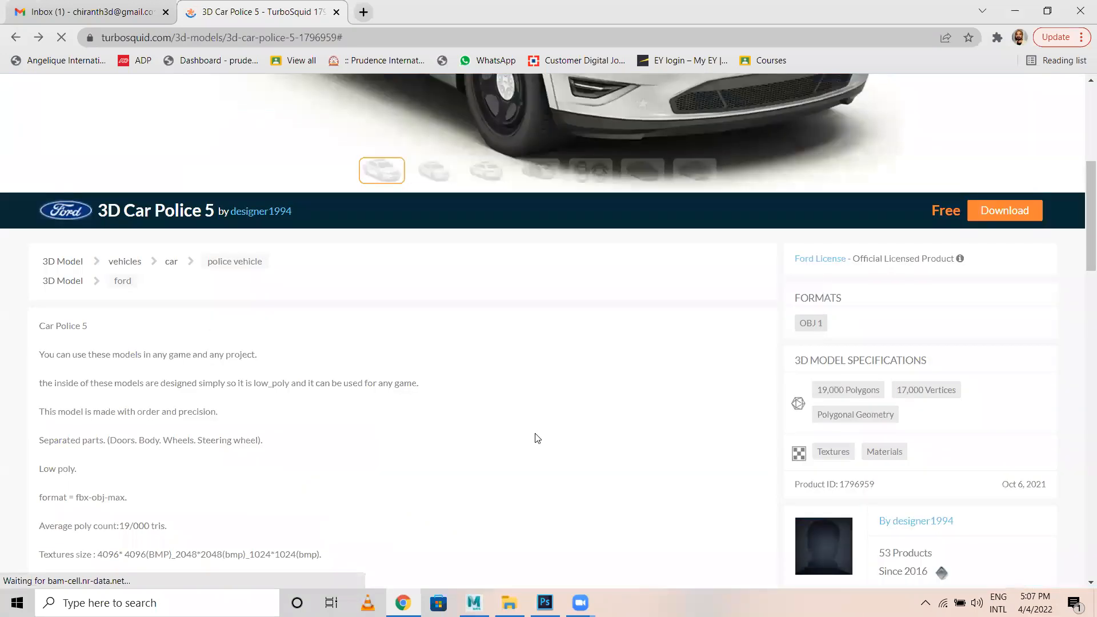
{"action": "scroll", "coordinate": [2, 94], "scroll_direction": "up", "scroll_amount": 4}
{"action": "scroll", "coordinate": [69, 130], "scroll_direction": "down", "scroll_amount": 3}
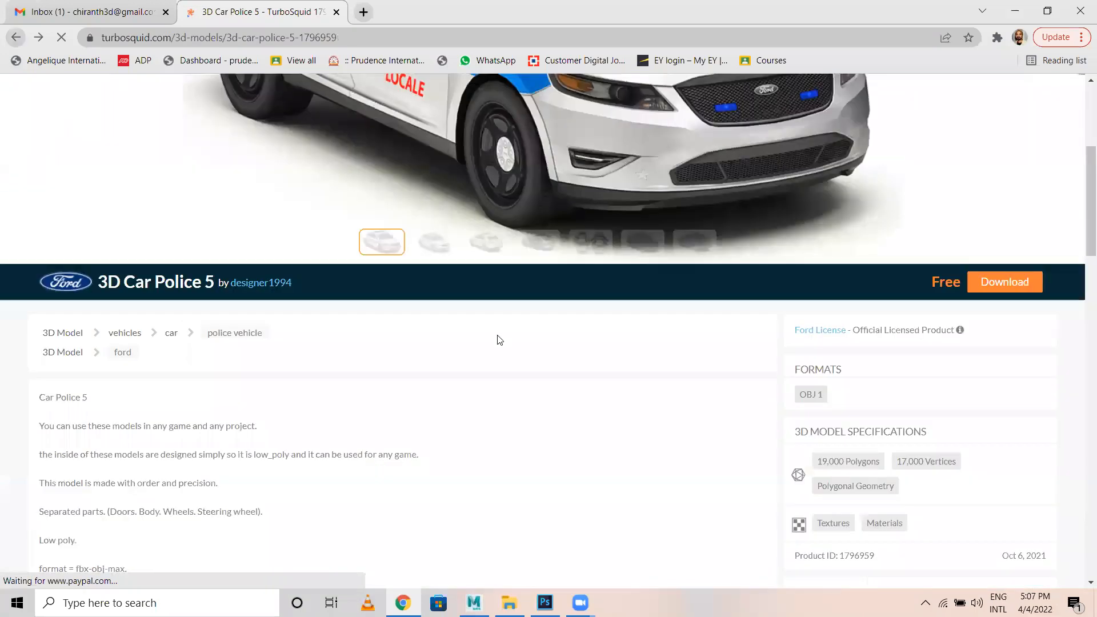
Return to the Free Car 3D Models listing and scroll down through the results.
{"action": "left_click", "coordinate": [16, 39]}
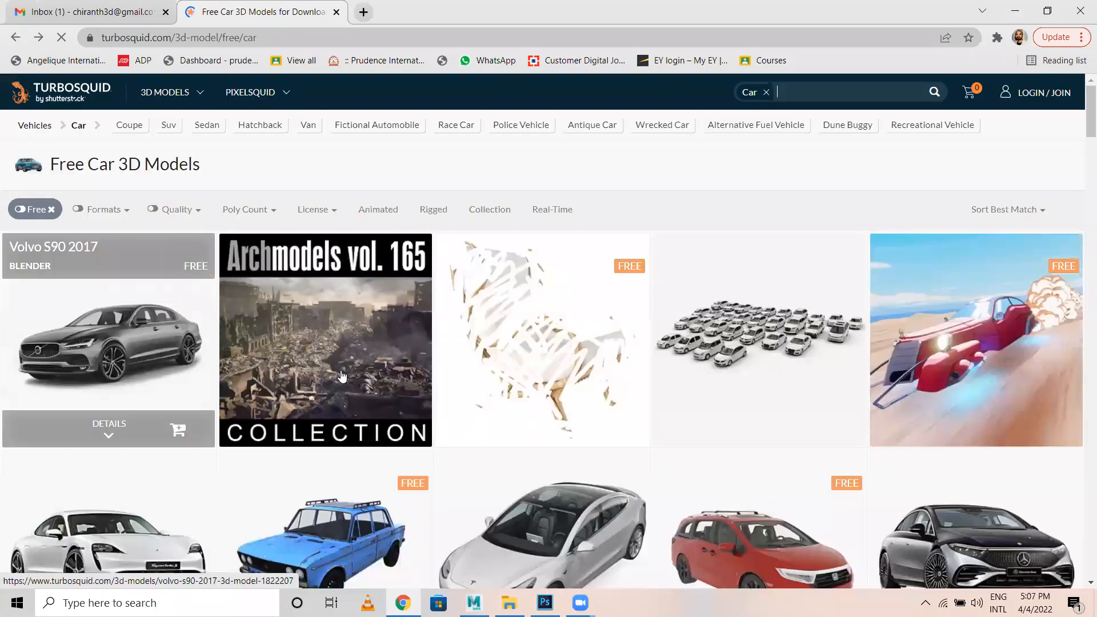
{"action": "scroll", "coordinate": [355, 261], "scroll_direction": "down", "scroll_amount": 5}
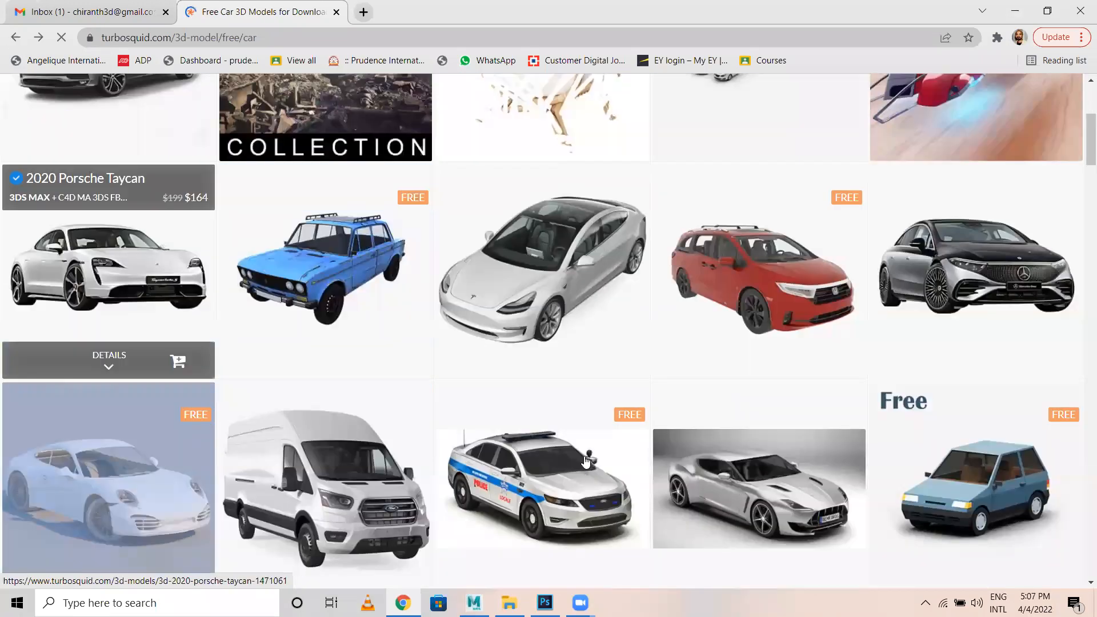
{"action": "scroll", "coordinate": [343, 349], "scroll_direction": "down", "scroll_amount": 3}
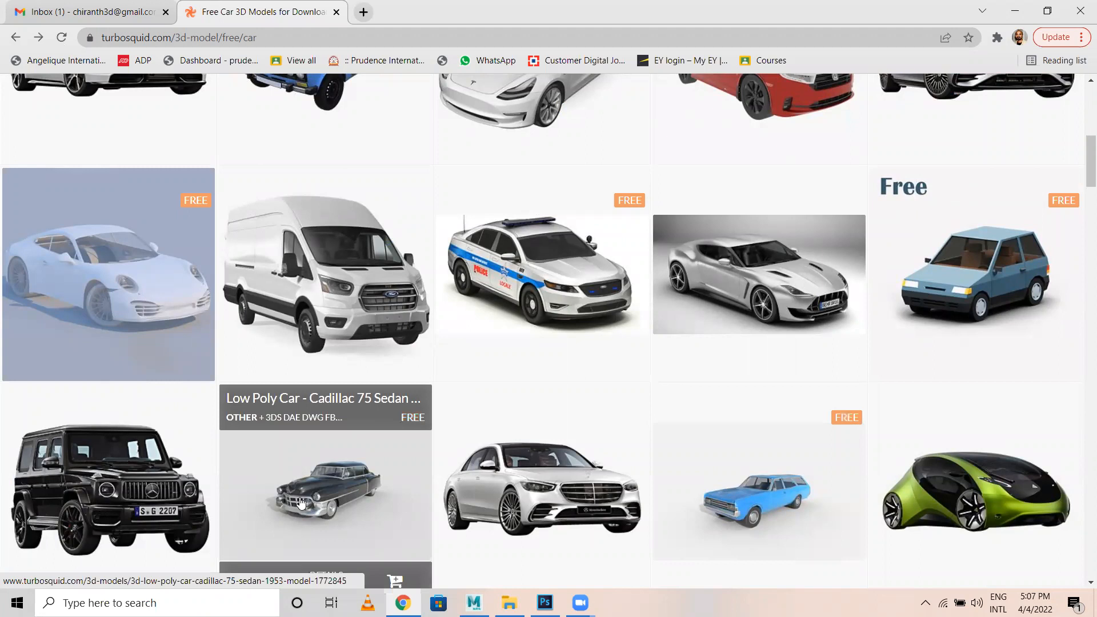
{"action": "scroll", "coordinate": [301, 503], "scroll_direction": "down", "scroll_amount": 3}
{"action": "scroll", "coordinate": [297, 387], "scroll_direction": "down", "scroll_amount": 3}
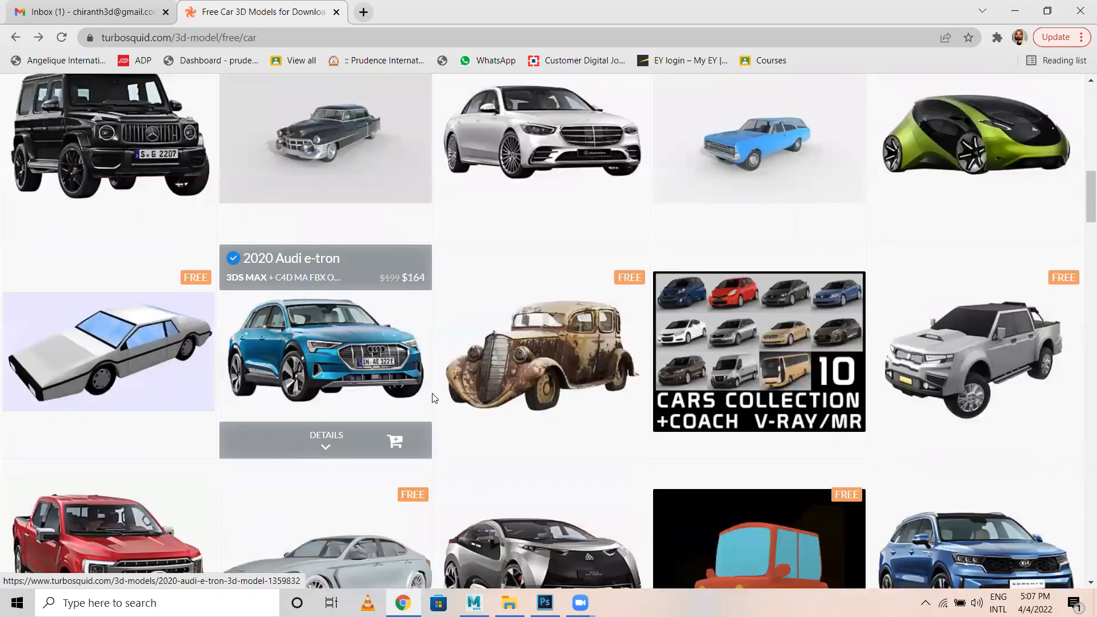
{"action": "scroll", "coordinate": [423, 400], "scroll_direction": "down", "scroll_amount": 2}
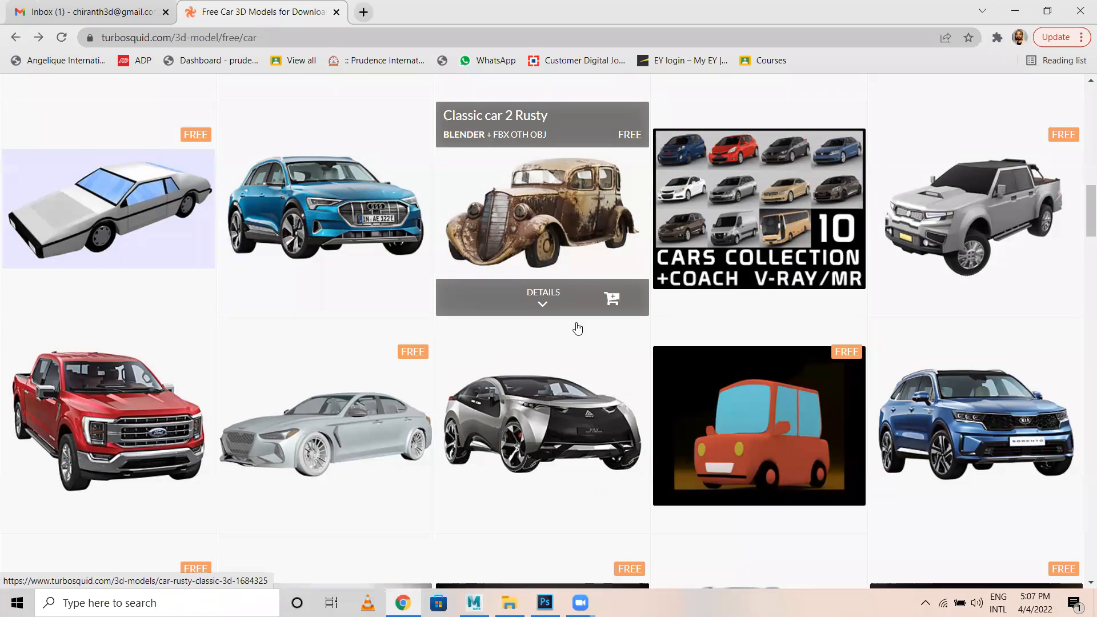
{"action": "scroll", "coordinate": [578, 329], "scroll_direction": "down", "scroll_amount": 3}
{"action": "scroll", "coordinate": [560, 345], "scroll_direction": "down", "scroll_amount": 3}
{"action": "scroll", "coordinate": [558, 355], "scroll_direction": "down", "scroll_amount": 2}
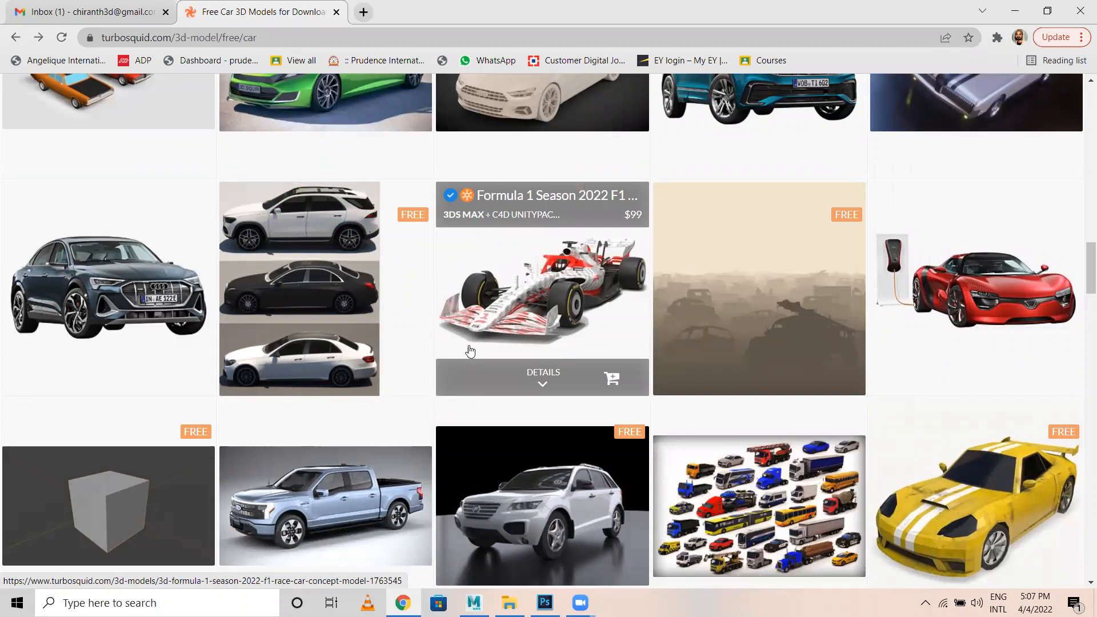
{"action": "scroll", "coordinate": [469, 350], "scroll_direction": "down", "scroll_amount": 1}
{"action": "scroll", "coordinate": [244, 383], "scroll_direction": "down", "scroll_amount": 5}
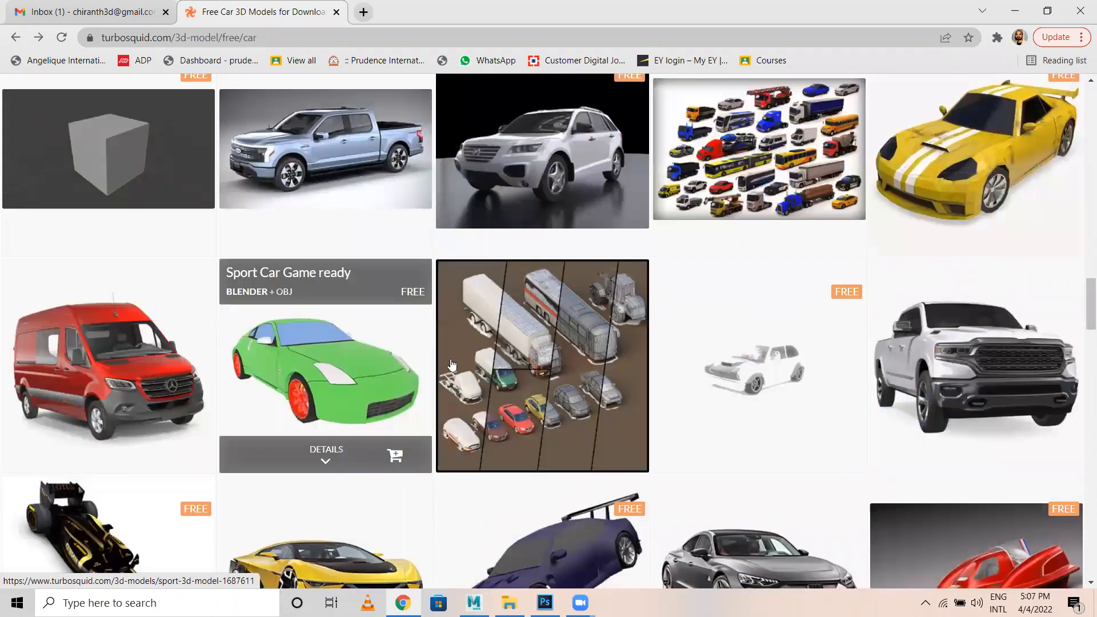
{"action": "scroll", "coordinate": [529, 401], "scroll_direction": "down", "scroll_amount": 4}
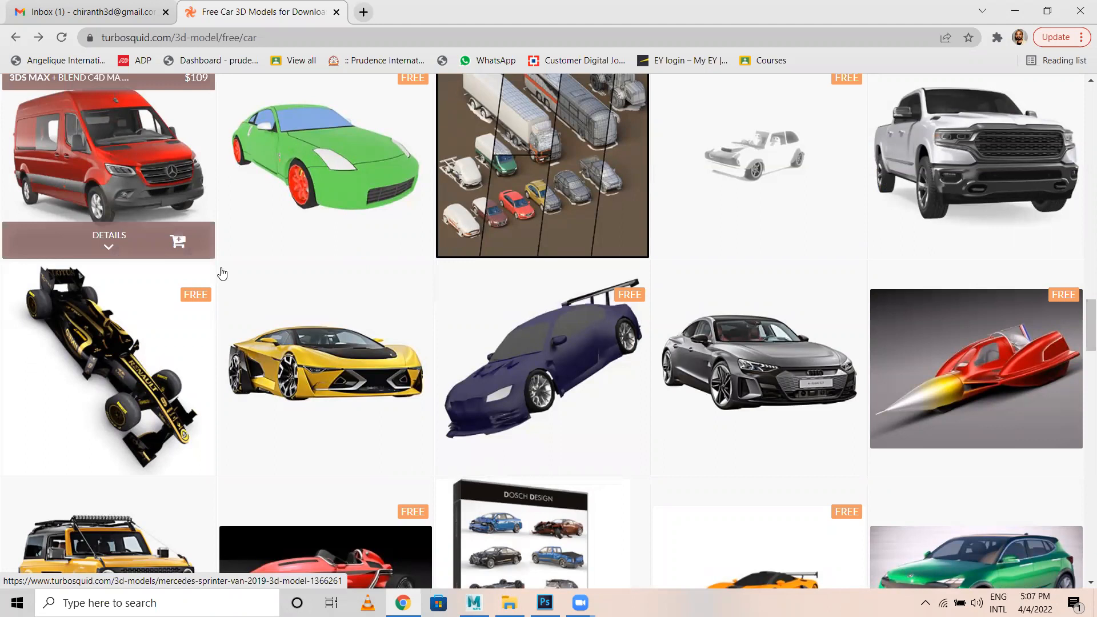
{"action": "scroll", "coordinate": [467, 402], "scroll_direction": "down", "scroll_amount": 2}
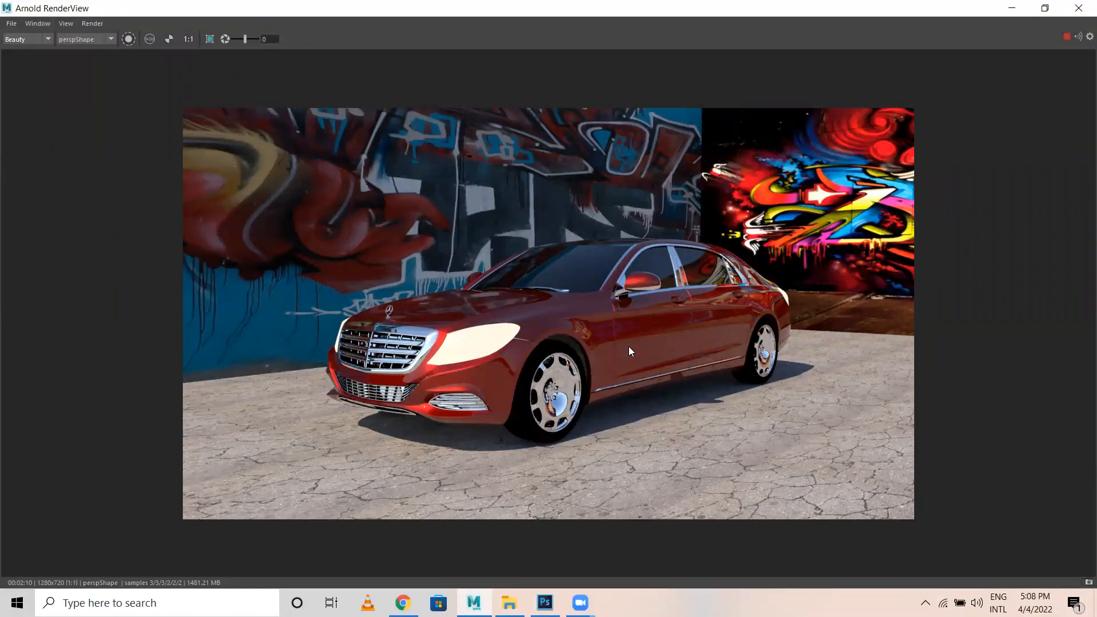
Open RenderView's Save Image dialog in the images folder and enter 'Car Render' as the file name.
{"action": "scroll", "coordinate": [629, 347], "scroll_direction": "up", "scroll_amount": 2}
{"action": "scroll", "coordinate": [53, 31], "scroll_direction": "down", "scroll_amount": 2}
{"action": "left_click", "coordinate": [16, 24]}
{"action": "key", "text": "Right"}
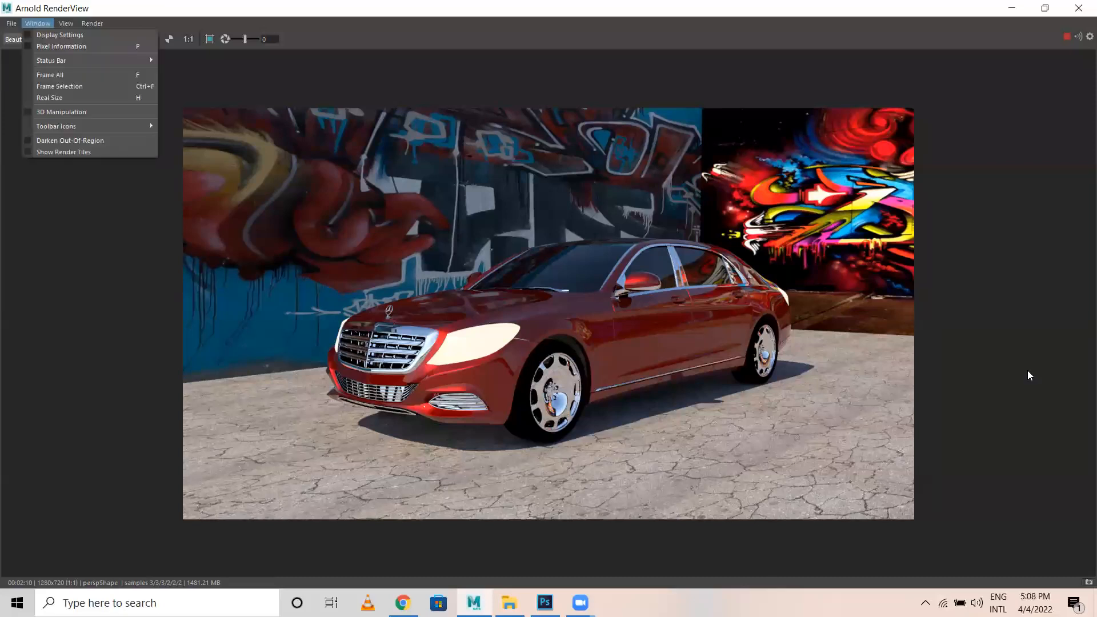
{"action": "left_click", "coordinate": [970, 275]}
{"action": "left_click", "coordinate": [10, 24]}
{"action": "left_click", "coordinate": [27, 33]}
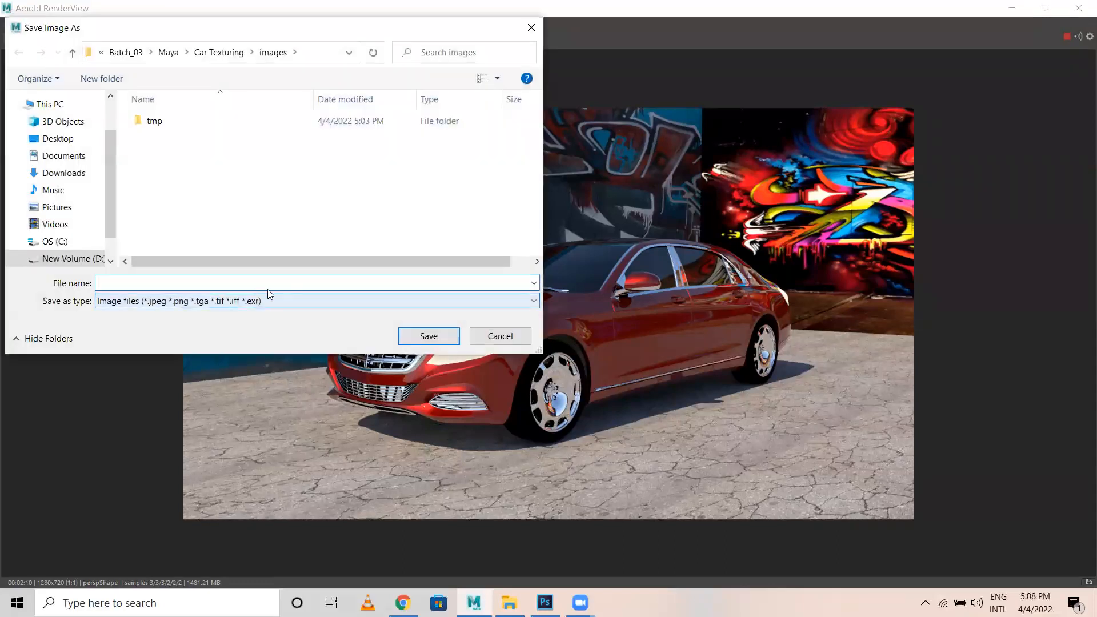
{"action": "left_click", "coordinate": [207, 303]}
{"action": "left_click", "coordinate": [207, 303]}
{"action": "left_click", "coordinate": [132, 281]}
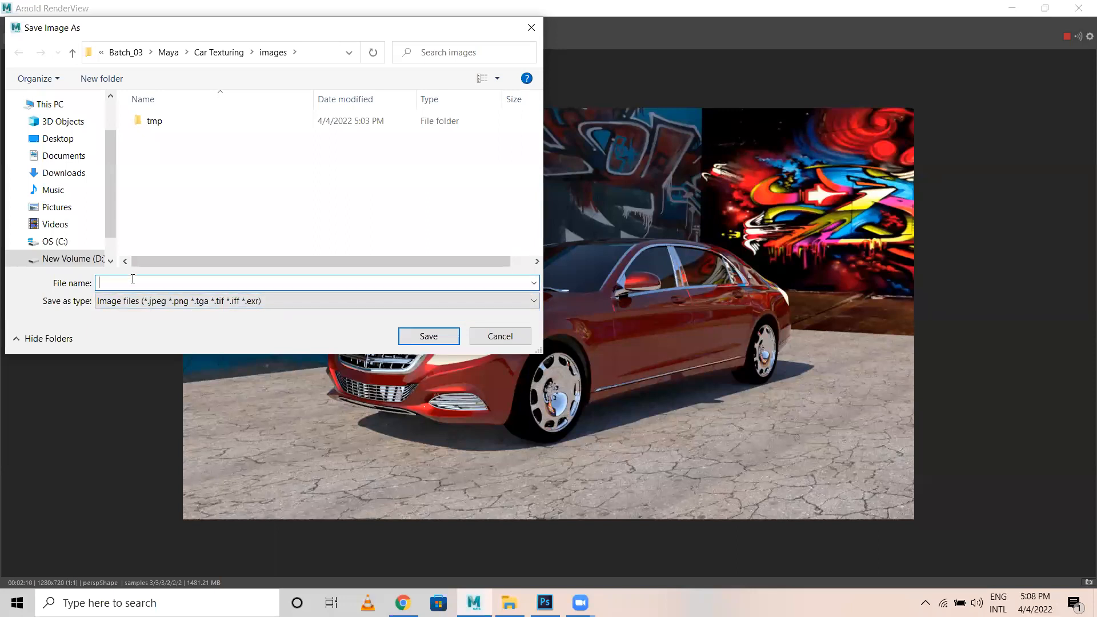
{"action": "type", "text": "Ca"}
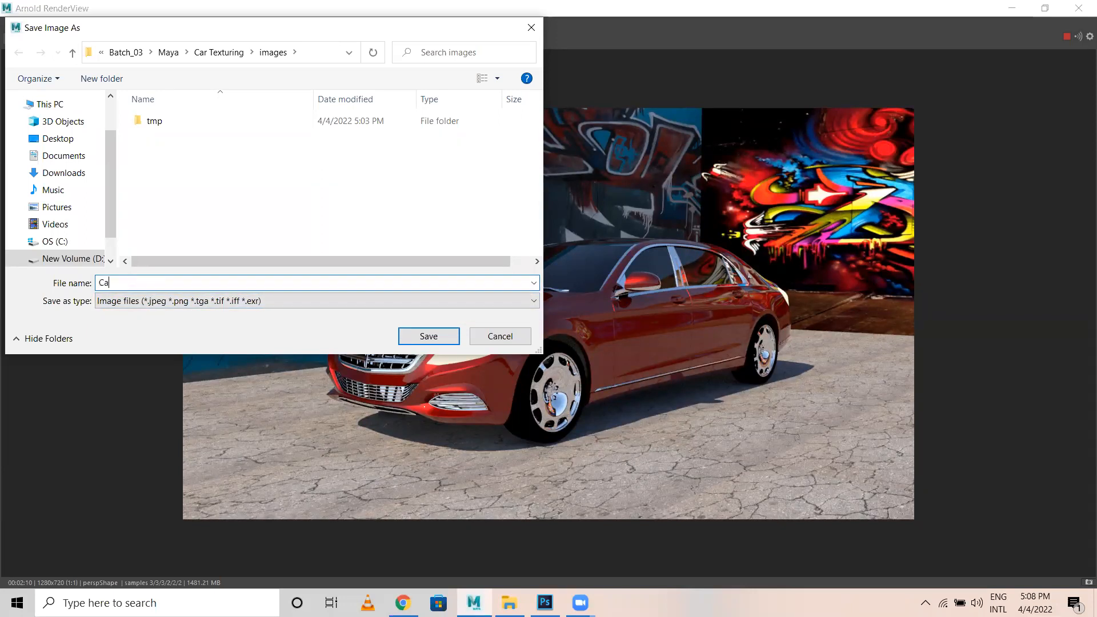
{"action": "type", "text": "r Render"}
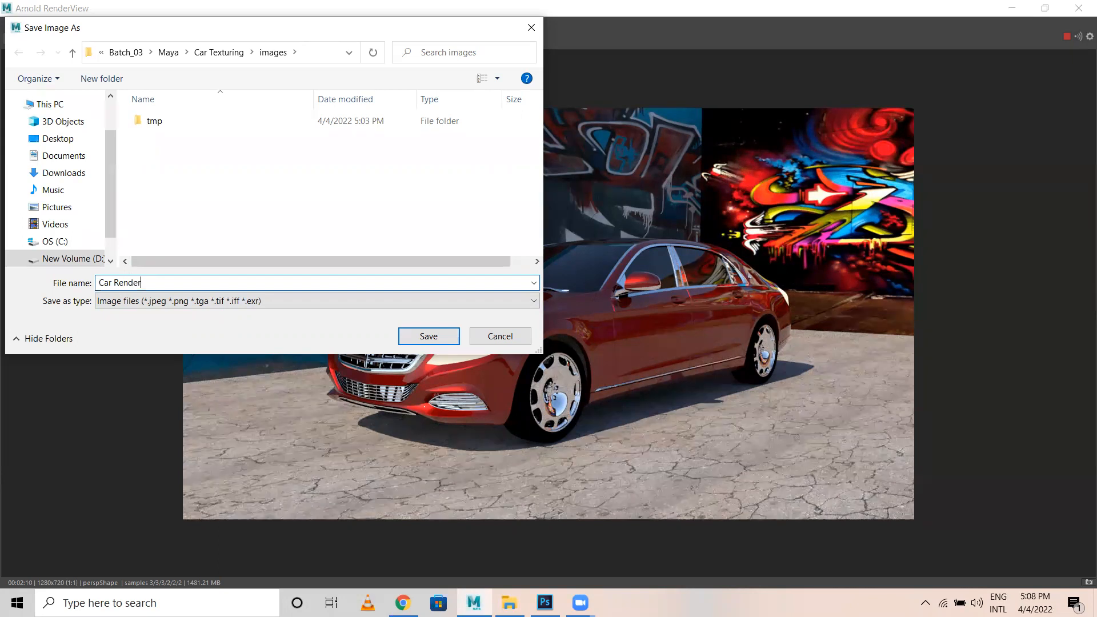
Save the render as 'Car Render' and minimize RenderView to return to the Maya scene.
{"action": "left_click", "coordinate": [415, 339]}
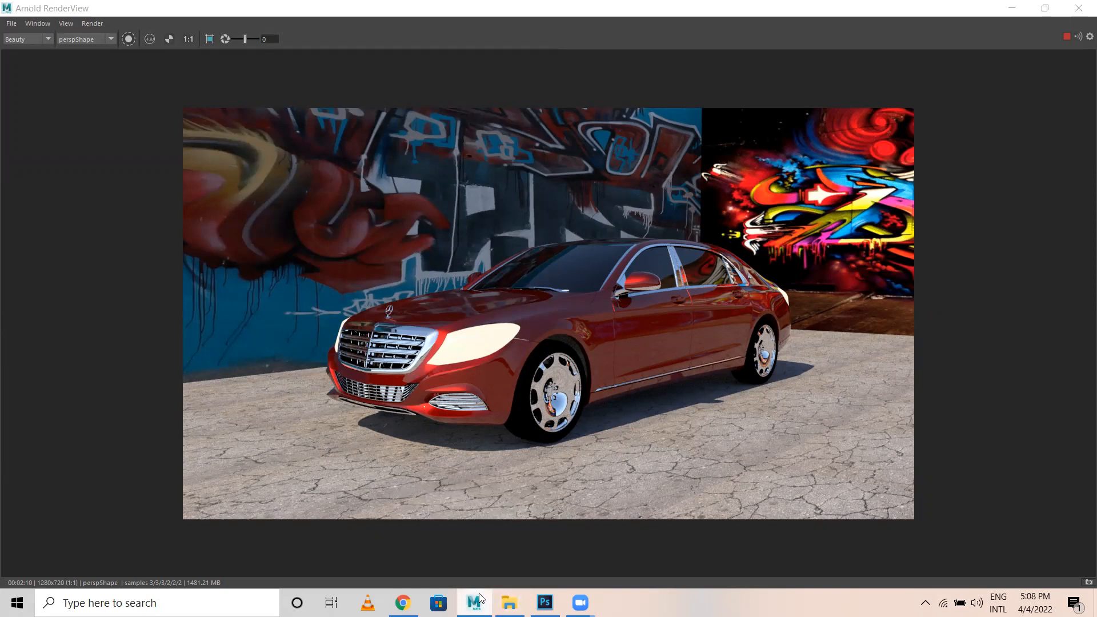
{"action": "left_click", "coordinate": [1011, 9]}
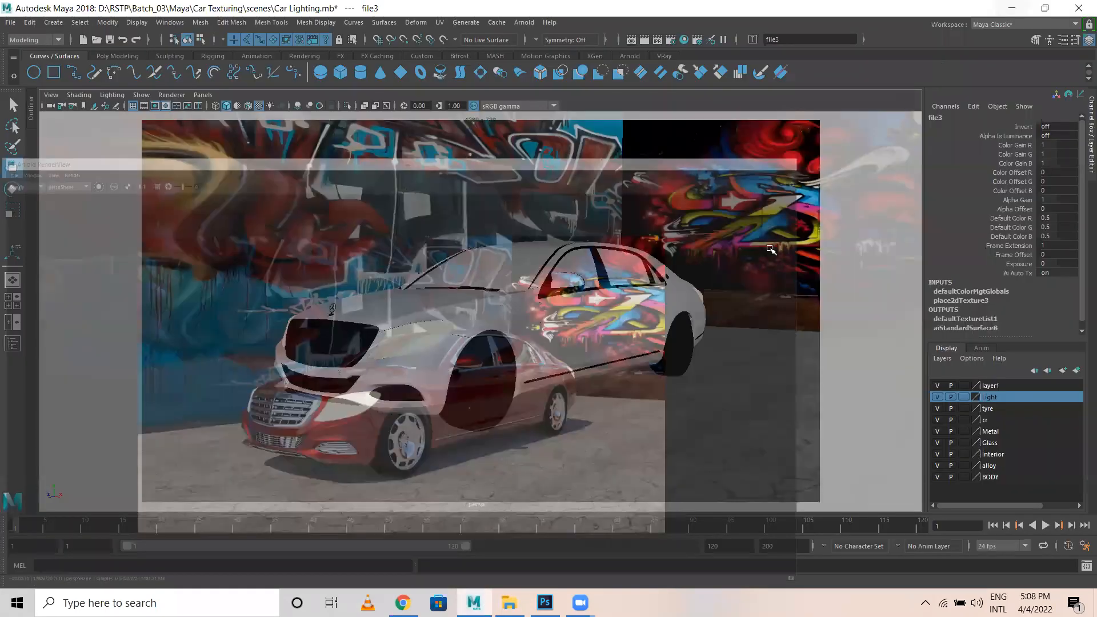